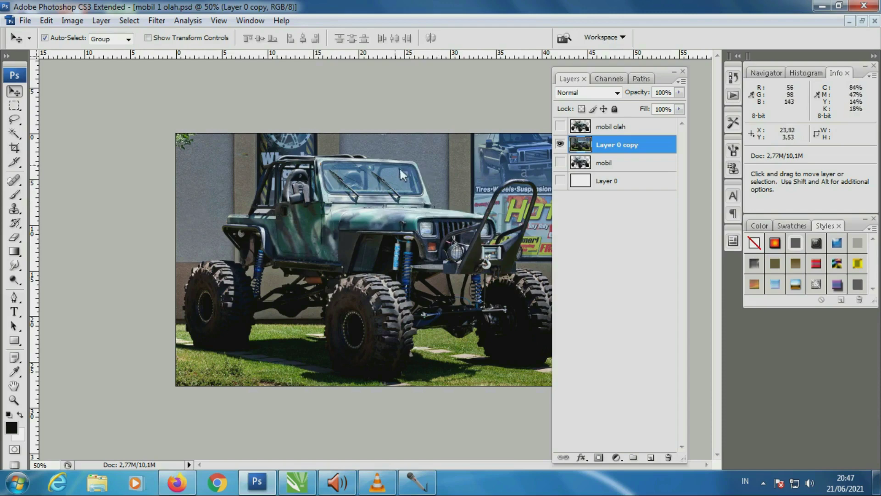
- Hide Layer 0 copy, then show and select the cut-out mobil jeep layer
{"action": "left_click", "coordinate": [561, 163]}
{"action": "left_click", "coordinate": [560, 144]}
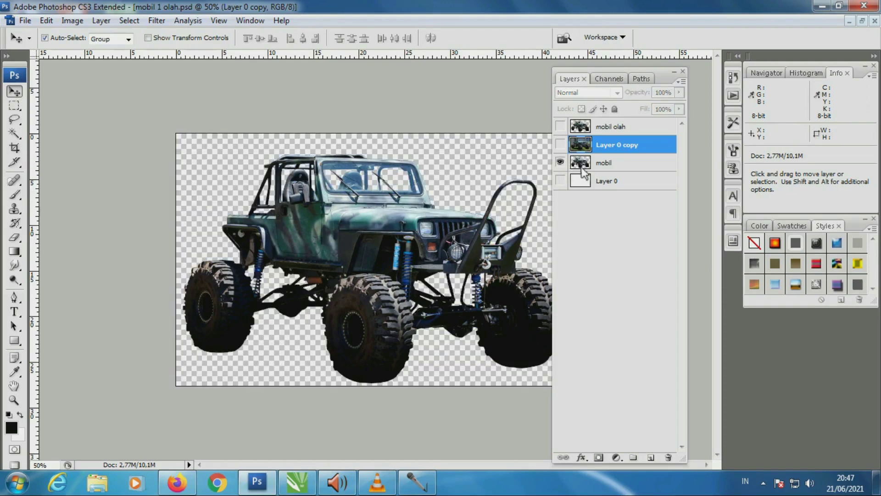
{"action": "left_click", "coordinate": [627, 165]}
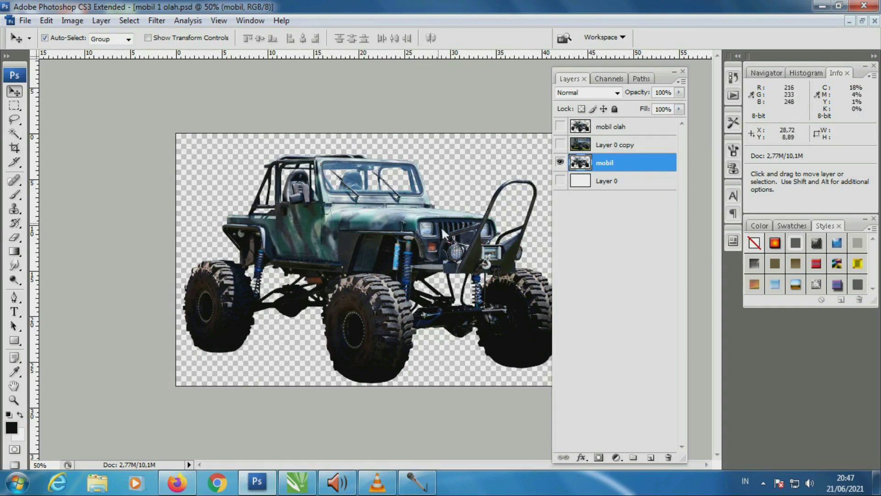
- Zoom in and out on the jeep to inspect its windshield closely
{"action": "left_click", "coordinate": [14, 401]}
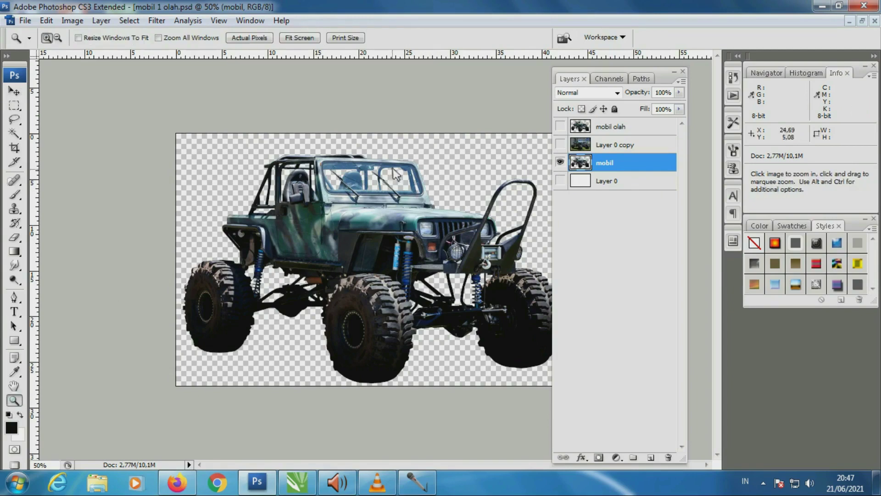
{"action": "left_click_drag", "start_coordinate": [362, 156], "coordinate": [461, 237]}
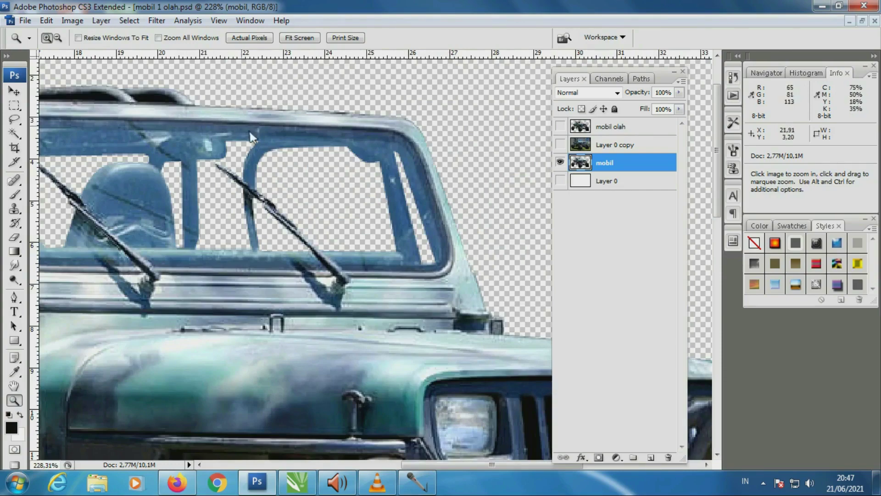
{"action": "key", "text": "alt"}
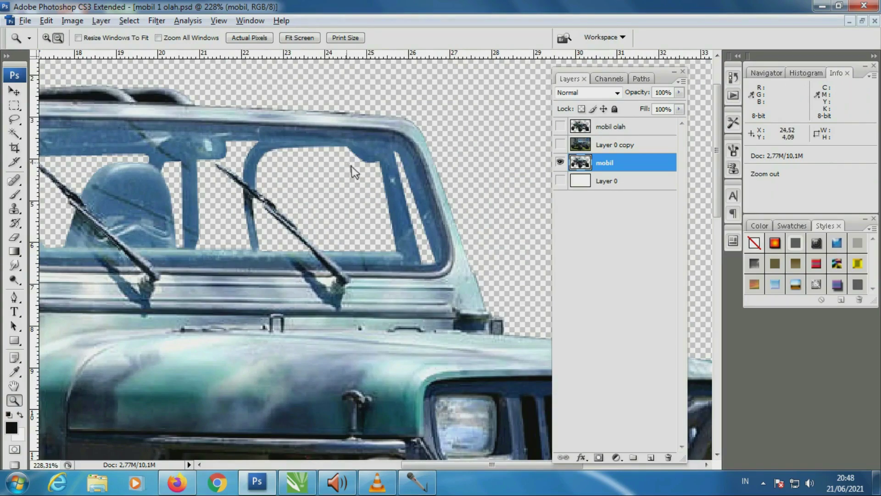
{"action": "left_click", "coordinate": [353, 172], "text": "alt"}
{"action": "left_click", "coordinate": [367, 186], "text": "alt"}
{"action": "left_click", "coordinate": [345, 160], "text": "alt"}
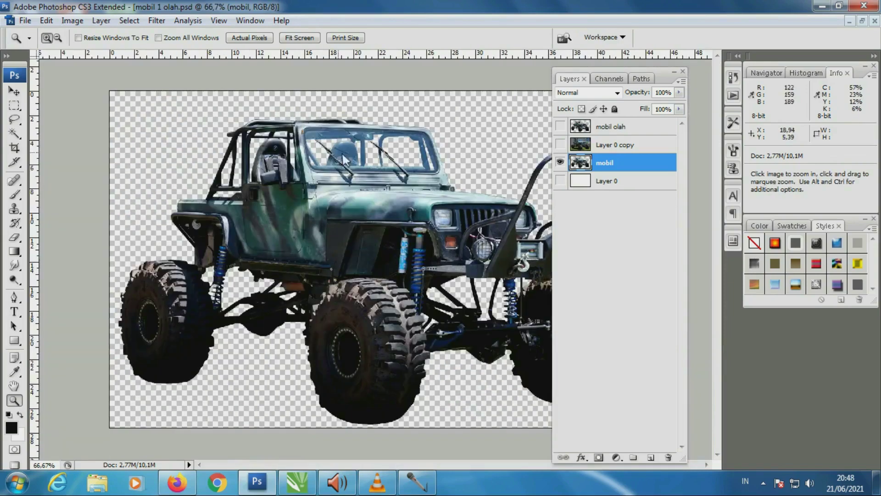
{"action": "left_click_drag", "start_coordinate": [289, 113], "coordinate": [475, 242]}
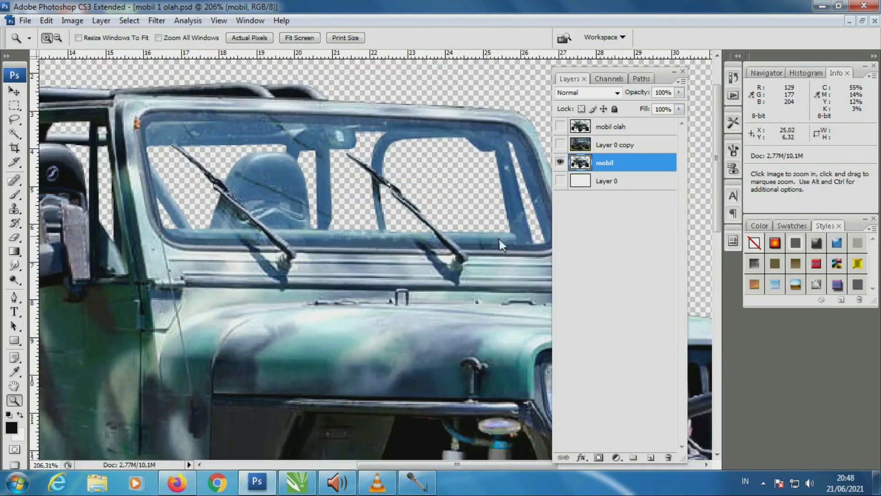
{"action": "left_click", "coordinate": [436, 217], "text": "alt"}
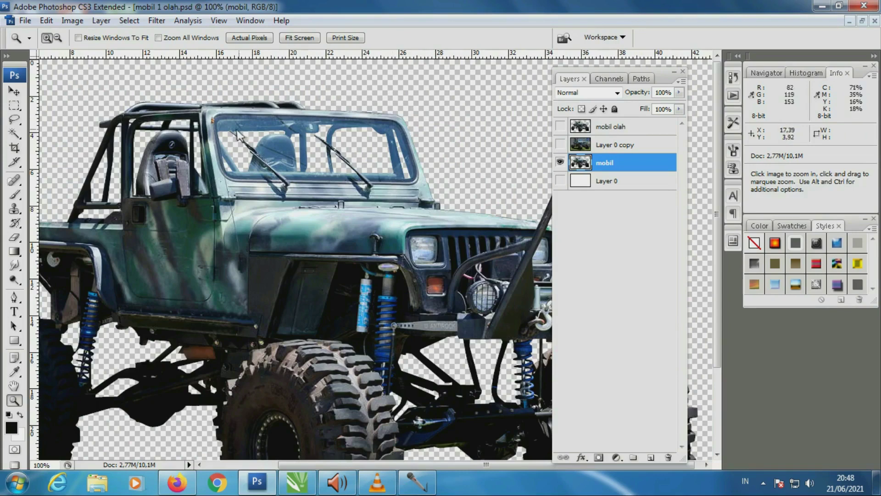
{"action": "left_click_drag", "start_coordinate": [189, 100], "coordinate": [451, 230]}
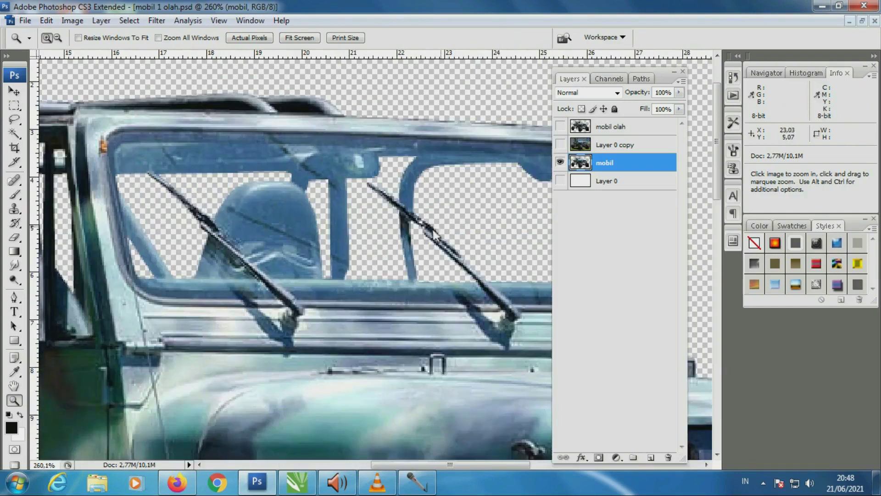
{"action": "left_click", "coordinate": [376, 212], "text": "alt"}
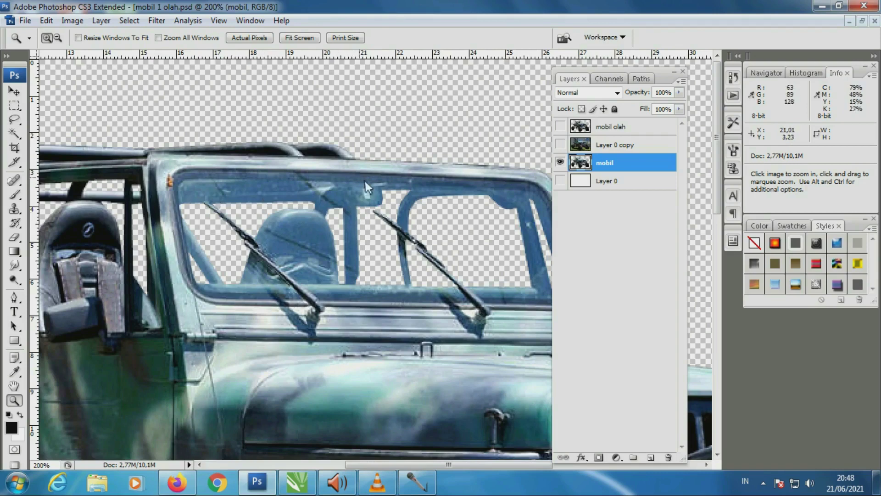
- Show and select the darker mobil olah layer in place of mobil, zooming to check the car
{"action": "left_click", "coordinate": [646, 133]}
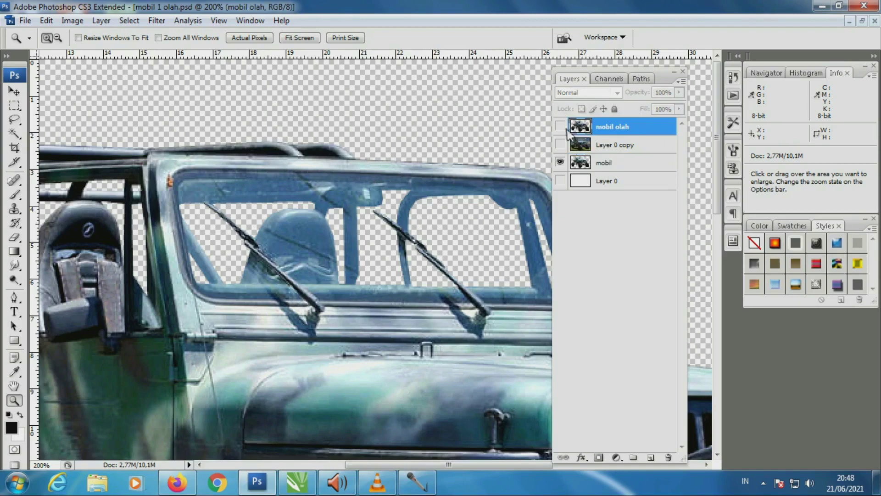
{"action": "left_click", "coordinate": [560, 126]}
{"action": "left_click", "coordinate": [560, 163]}
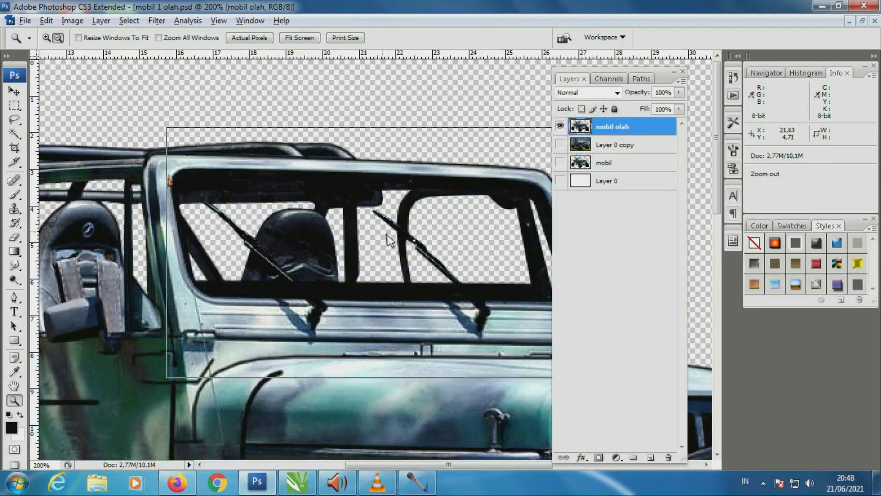
{"action": "left_click", "coordinate": [379, 248], "text": "alt"}
{"action": "left_click", "coordinate": [379, 248], "text": "alt"}
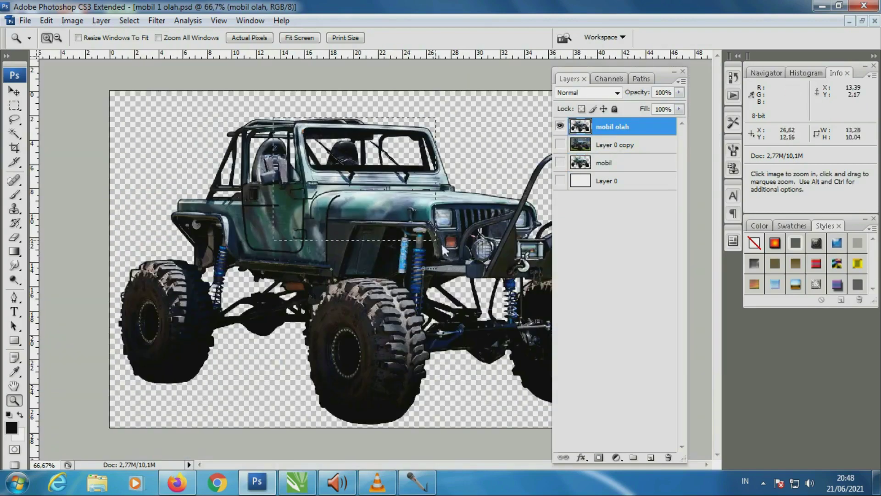
{"action": "left_click_drag", "start_coordinate": [255, 146], "coordinate": [440, 244]}
{"action": "left_click", "coordinate": [348, 240], "text": "alt"}
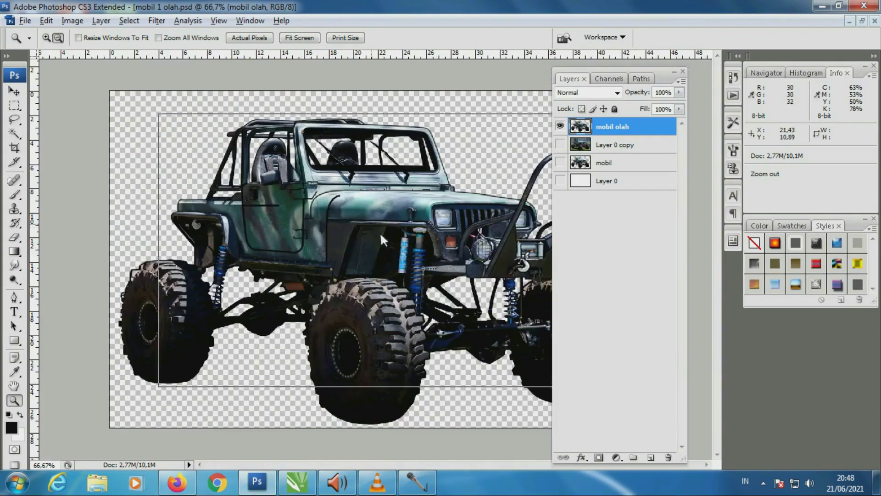
{"action": "left_click", "coordinate": [379, 232], "text": "alt"}
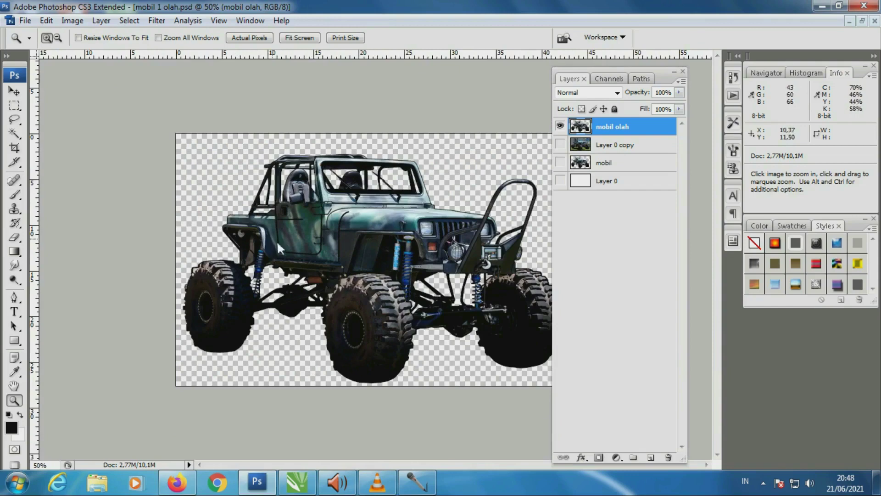
- Open the Image Size settings, showing 1236×782 pixels at 72 resolution
{"action": "left_click", "coordinate": [14, 91]}
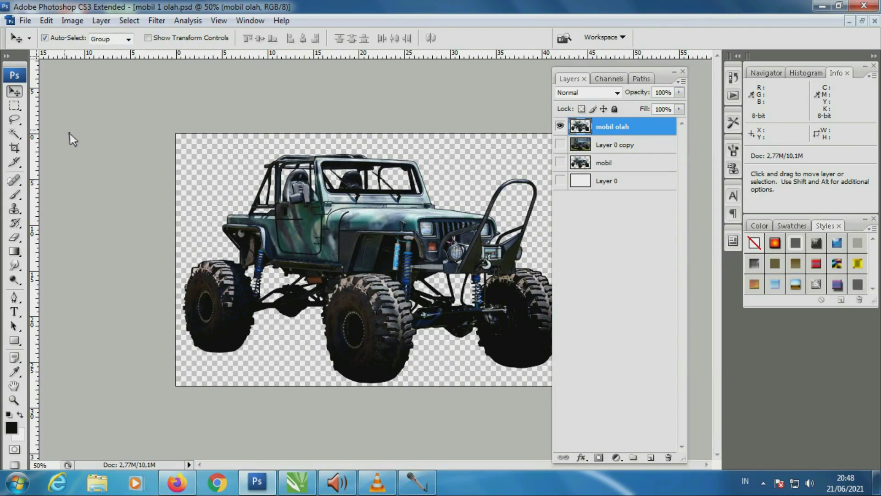
{"action": "key", "text": "alt"}
{"action": "key", "text": "ctrl+alt+i"}
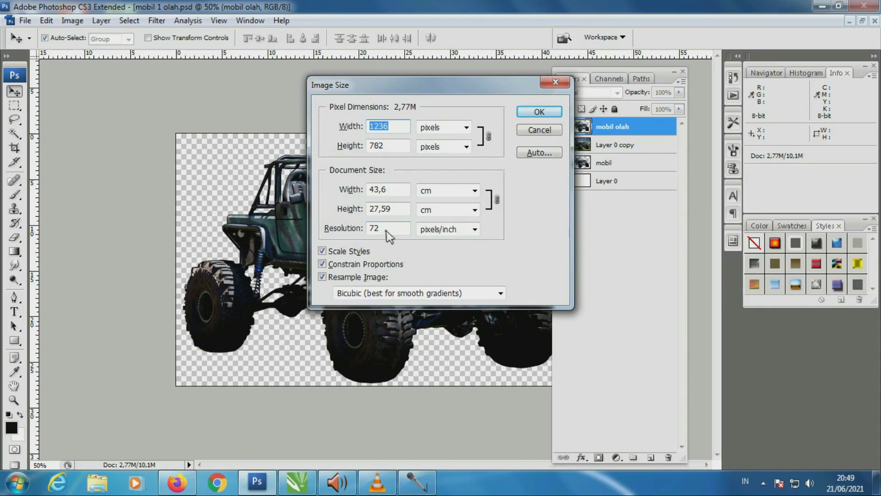
- Resample the image to 150 pixels/inch (2575×1629 pixels) and zoom out to view the jeep
{"action": "left_click_drag", "start_coordinate": [389, 236], "coordinate": [352, 234]}
{"action": "type", "text": "1"}
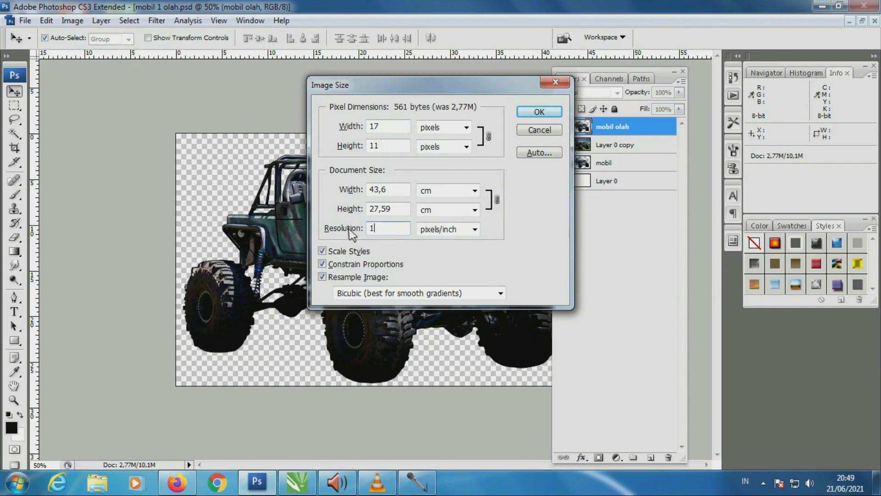
{"action": "type", "text": "50"}
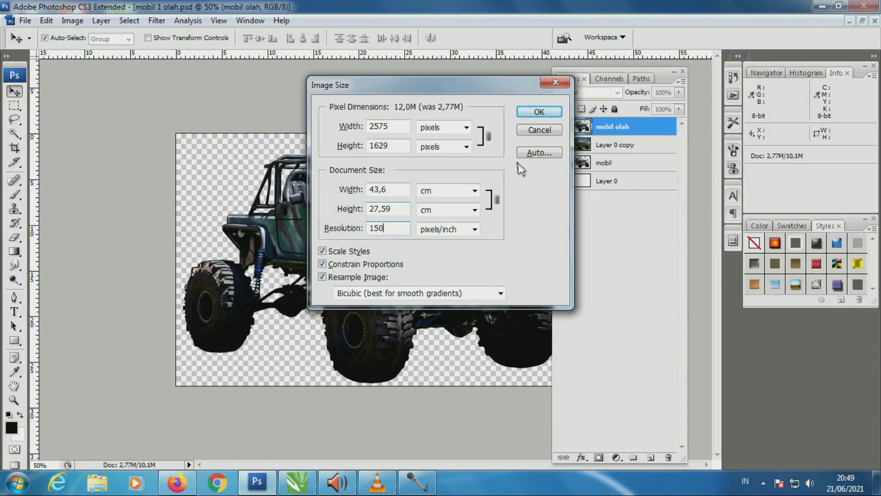
{"action": "left_click", "coordinate": [533, 113]}
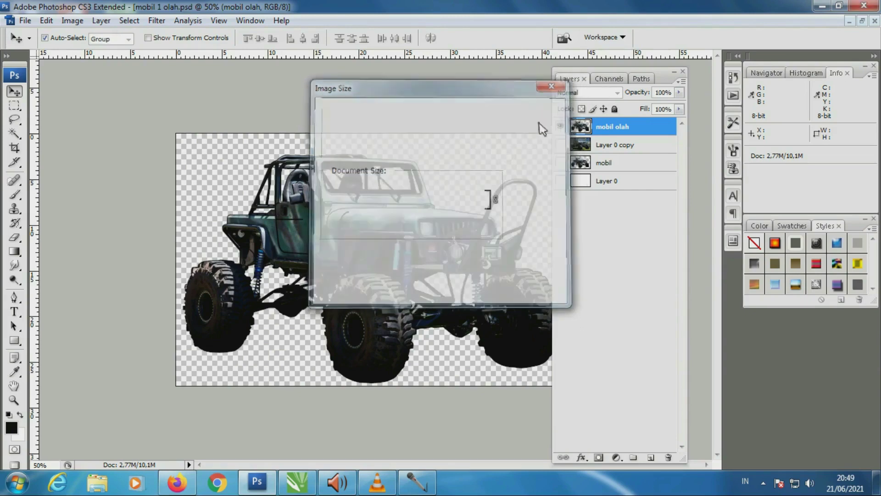
{"action": "left_click", "coordinate": [14, 400]}
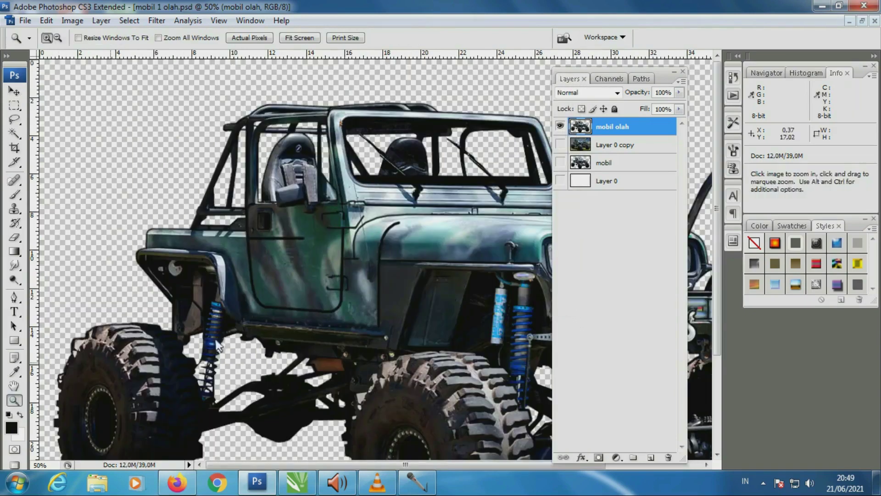
{"action": "left_click", "coordinate": [460, 258], "text": "alt"}
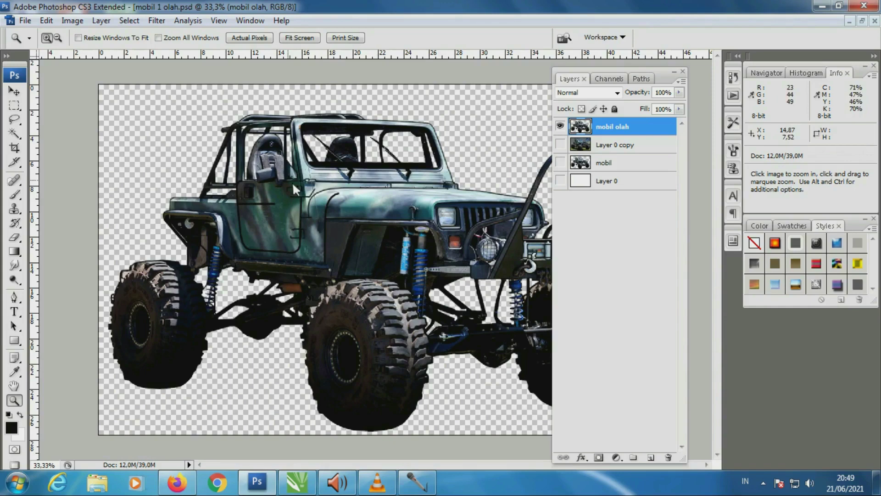
{"action": "left_click", "coordinate": [14, 91]}
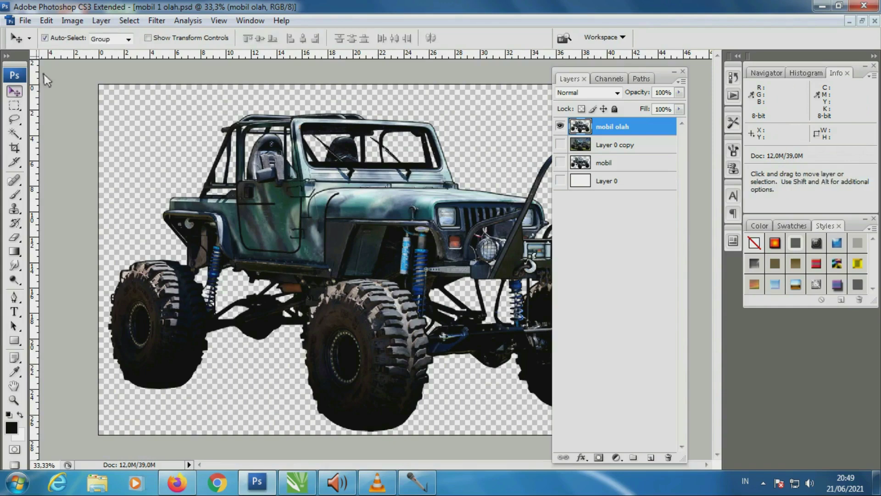
- Convert the document to CMYK Color mode without merging its layers
{"action": "left_click", "coordinate": [72, 21]}
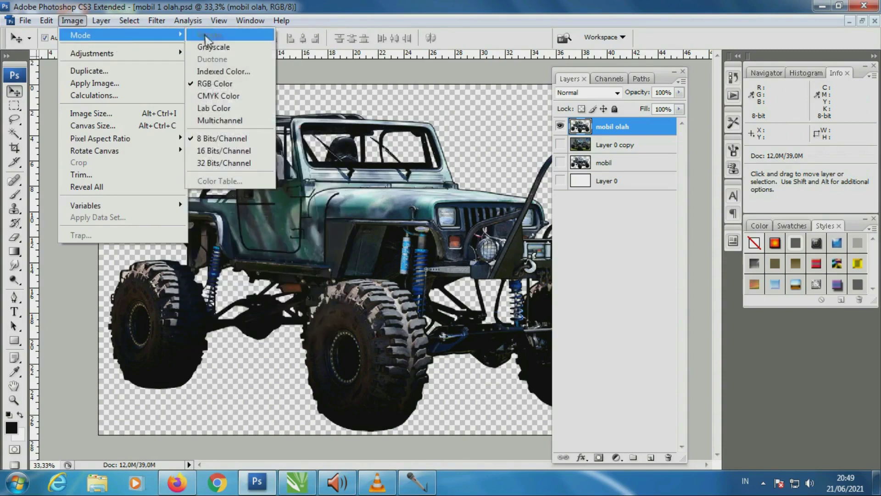
{"action": "mouse_move", "coordinate": [123, 35]}
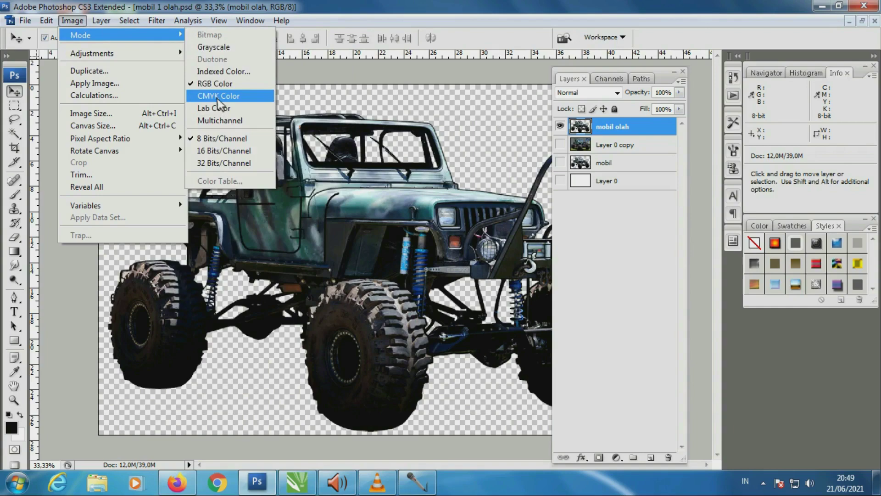
{"action": "left_click", "coordinate": [217, 100]}
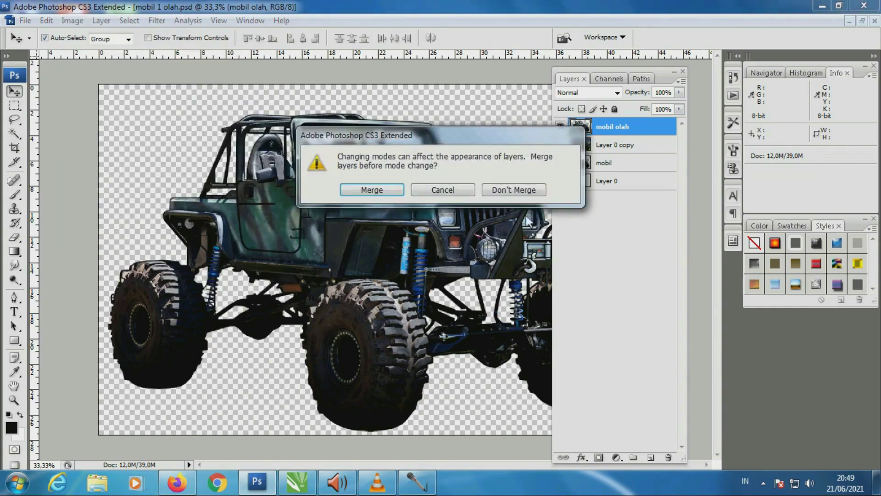
{"action": "left_click", "coordinate": [514, 190]}
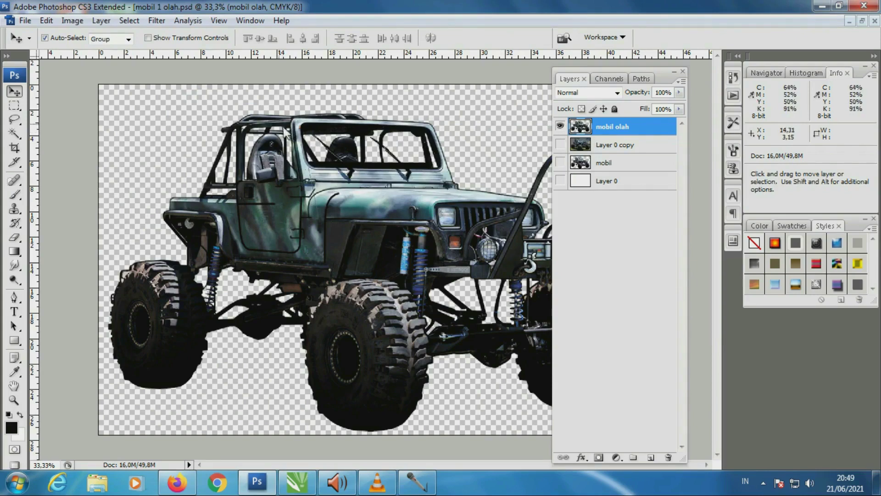
- Add a new Alpha 1 channel in the Channels panel
{"action": "left_click", "coordinate": [610, 78]}
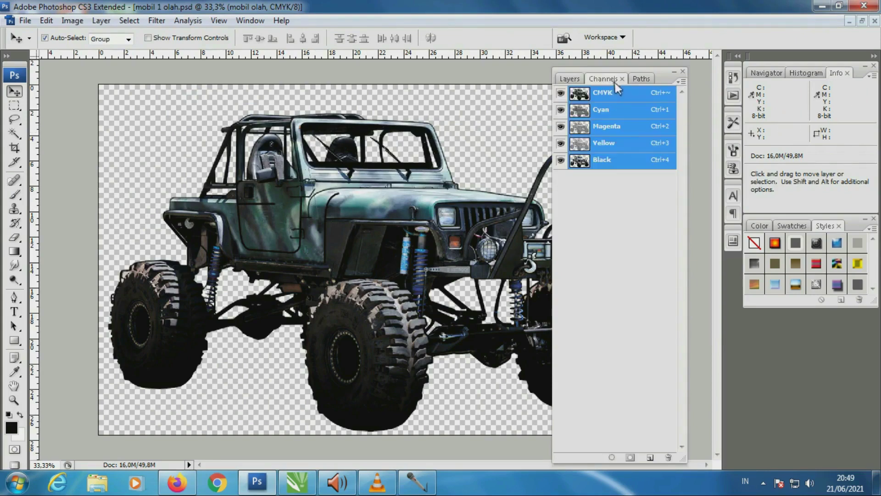
{"action": "left_click", "coordinate": [650, 457]}
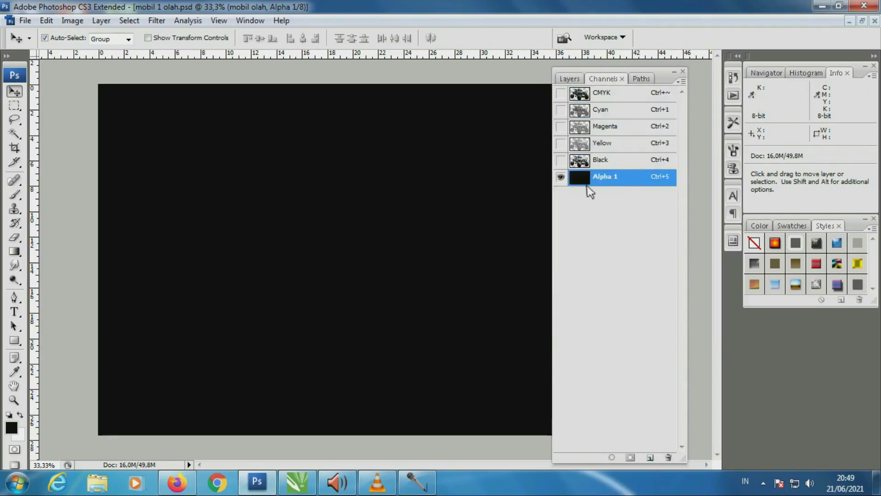
{"action": "double_click", "coordinate": [587, 181]}
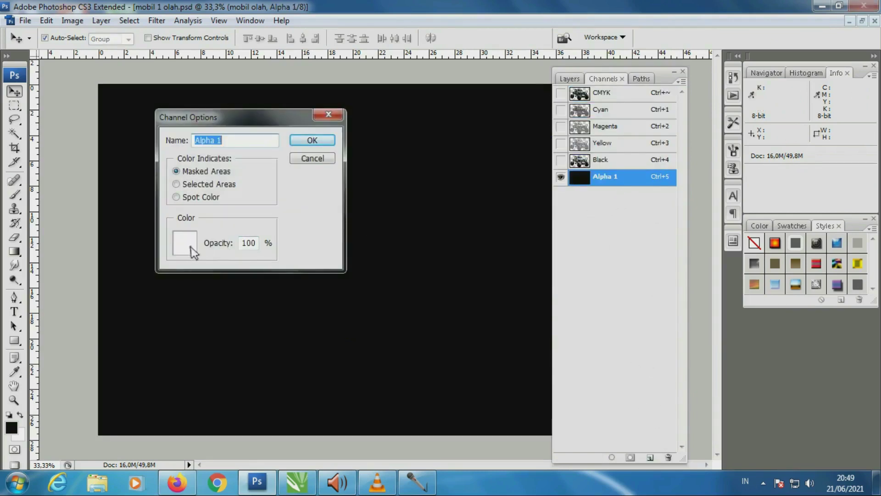
{"action": "left_click", "coordinate": [322, 141]}
- Duplicate the Black channel as Black copy and hide Alpha 1
{"action": "left_click", "coordinate": [615, 162]}
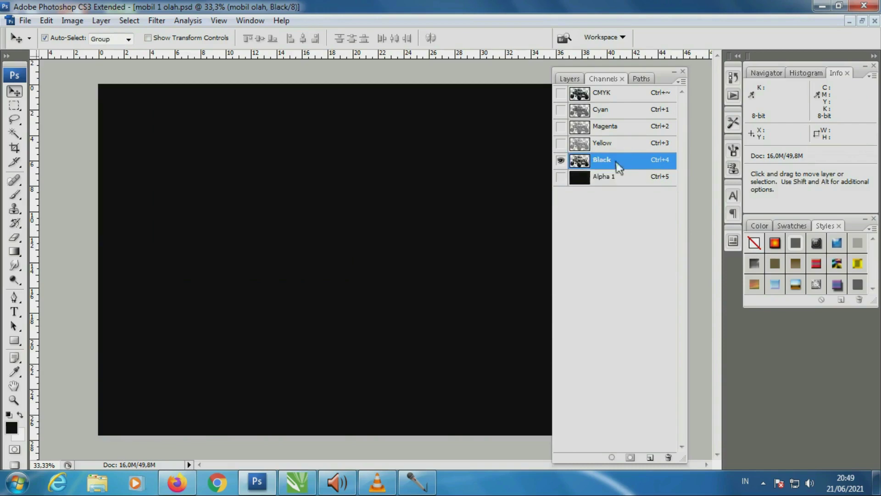
{"action": "right_click", "coordinate": [622, 162]}
{"action": "left_click", "coordinate": [599, 200]}
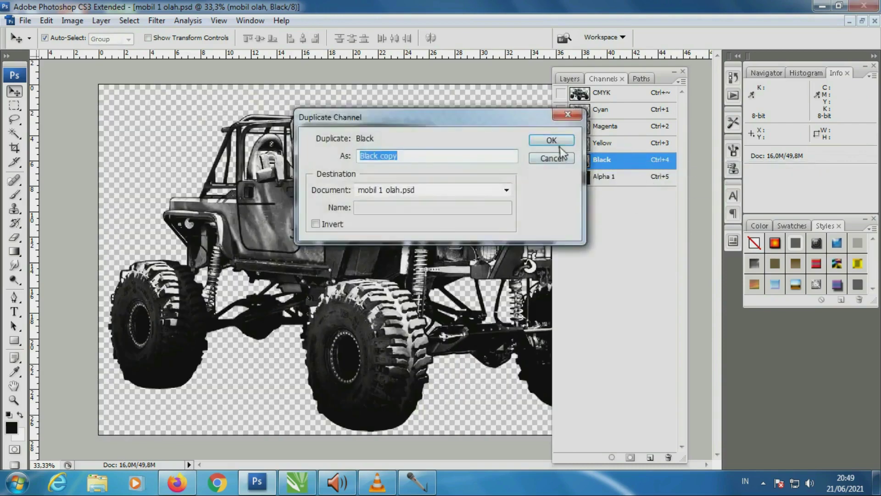
{"action": "left_click", "coordinate": [554, 143]}
{"action": "left_click", "coordinate": [561, 193]}
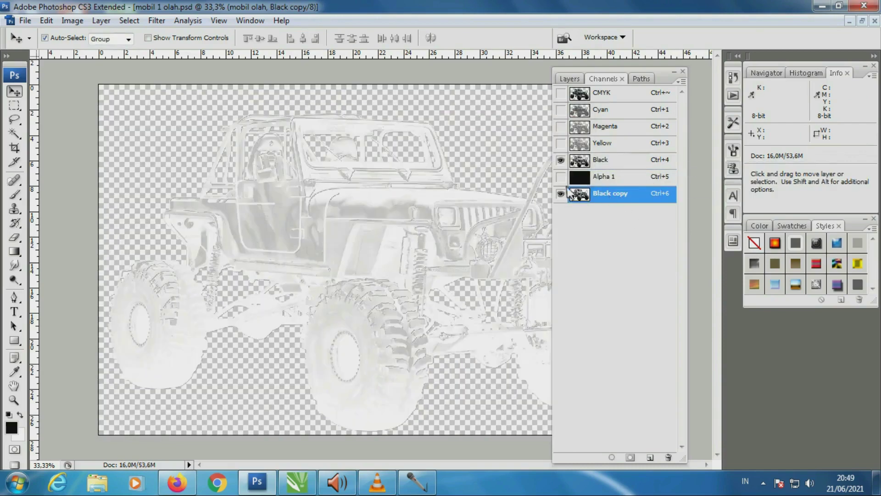
{"action": "left_click", "coordinate": [561, 177]}
{"action": "left_click", "coordinate": [561, 177]}
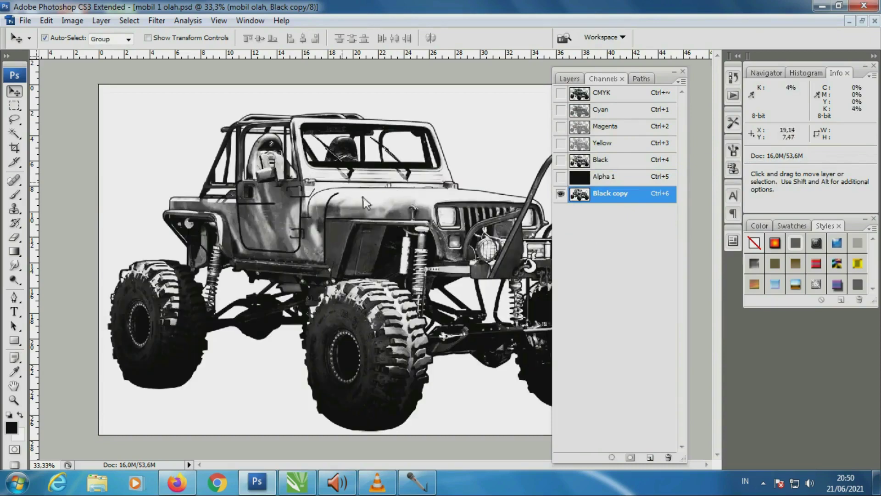
- Apply Levels 18, 1.22, 209 to Black copy and load it as a selection
{"action": "left_click", "coordinate": [79, 21]}
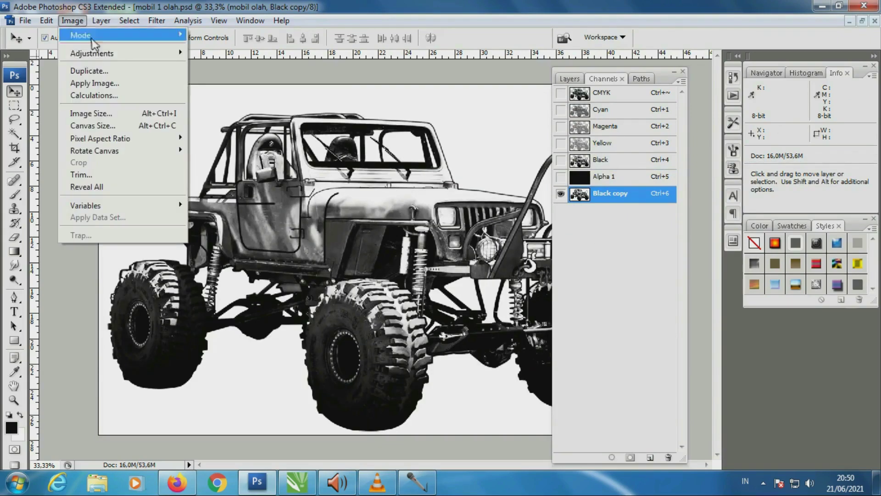
{"action": "left_click", "coordinate": [372, 55]}
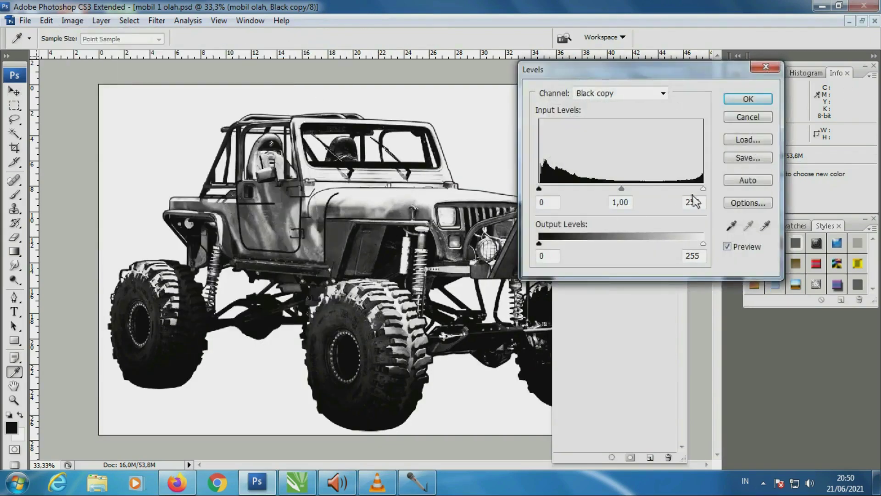
{"action": "left_click_drag", "start_coordinate": [623, 195], "coordinate": [613, 197]}
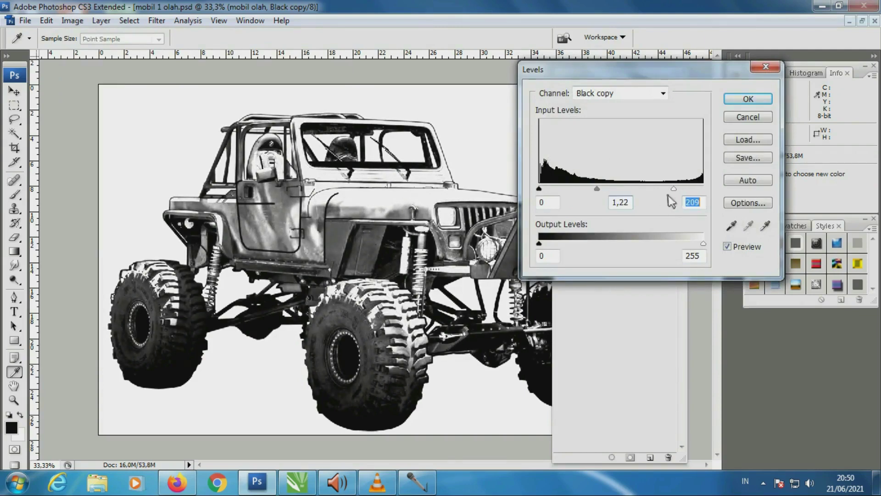
{"action": "left_click_drag", "start_coordinate": [545, 194], "coordinate": [556, 193]}
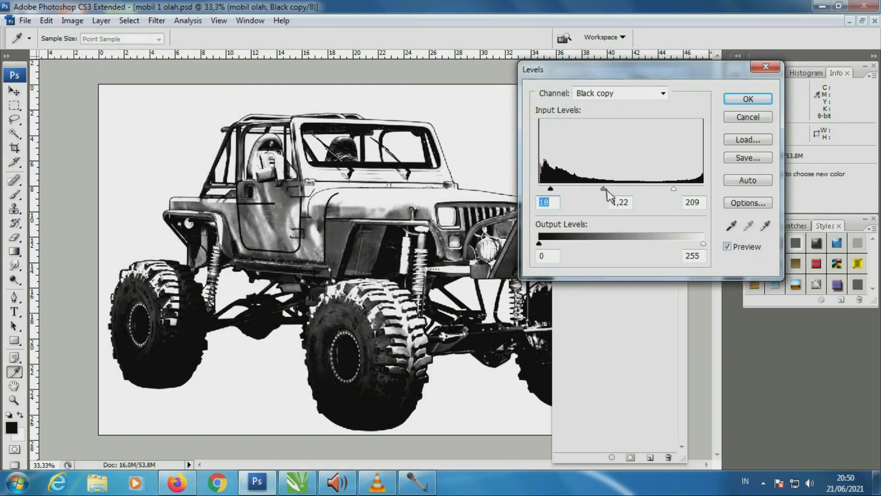
{"action": "left_click", "coordinate": [742, 106]}
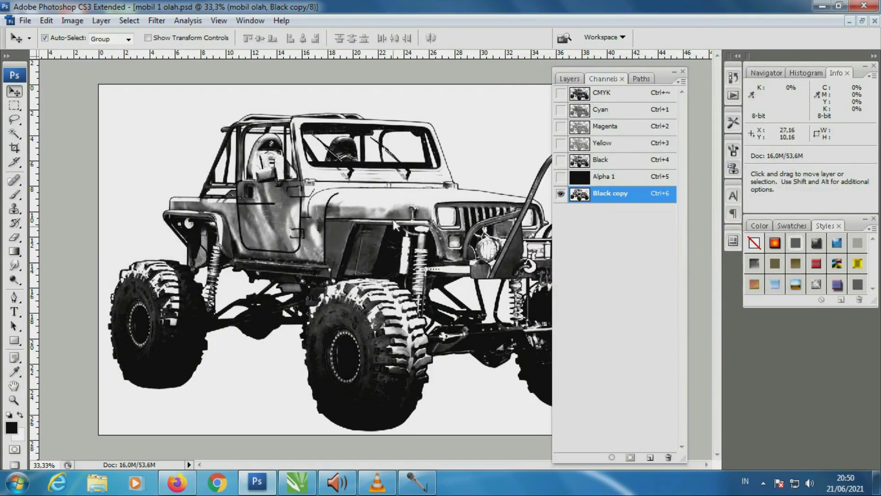
{"action": "left_click", "coordinate": [578, 200], "text": "ctrl"}
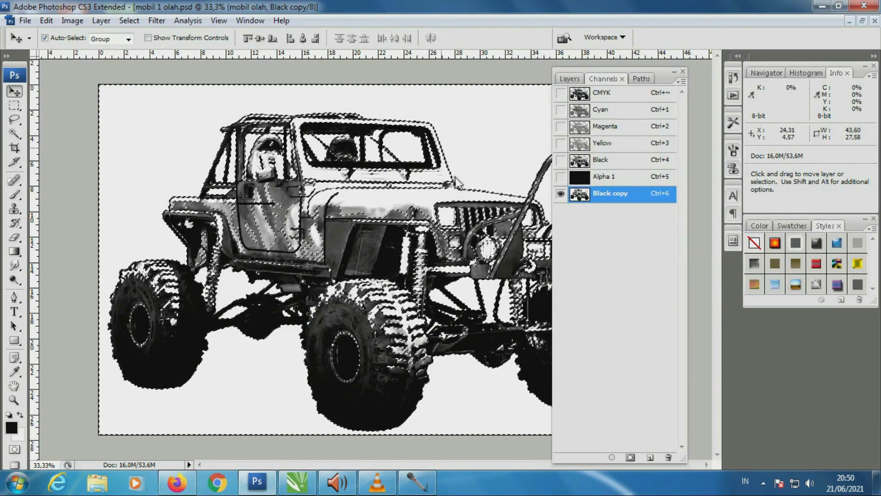
- Invert the selection, fill a new Layer 1 with black, hide mobil olah, and start duplicating Layer 1
{"action": "left_click", "coordinate": [129, 20]}
{"action": "left_click", "coordinate": [147, 72]}
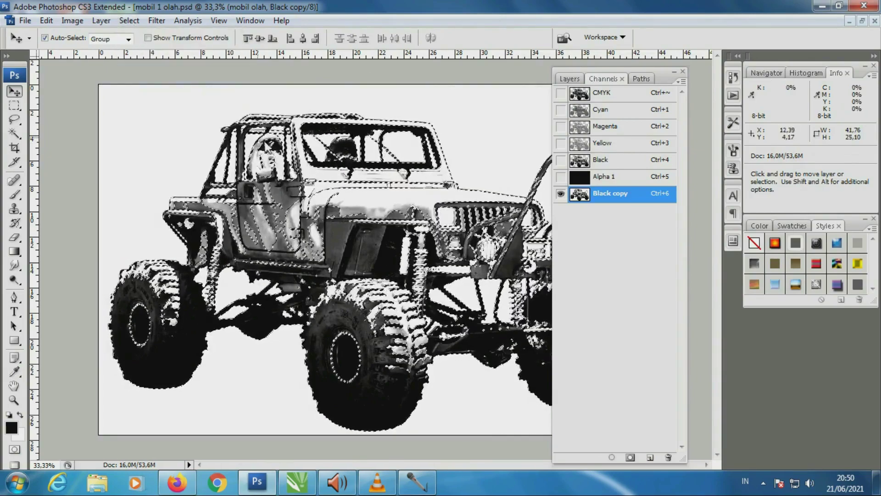
{"action": "left_click", "coordinate": [578, 89]}
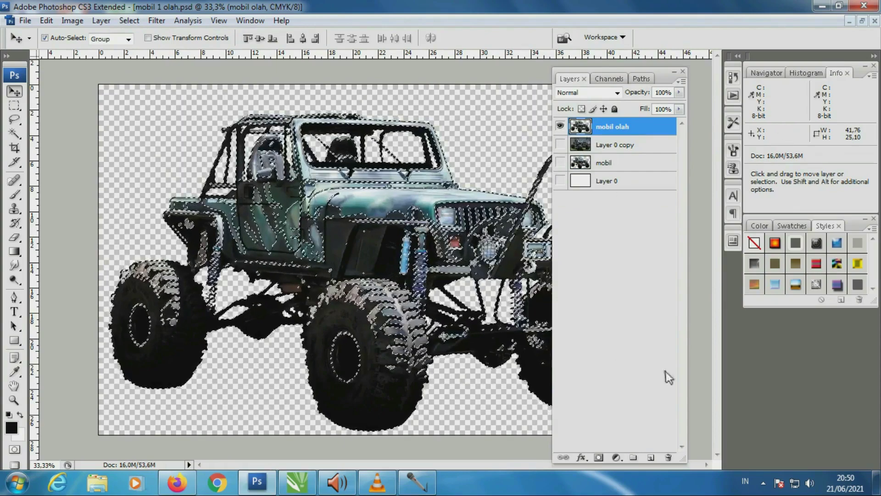
{"action": "left_click", "coordinate": [652, 458]}
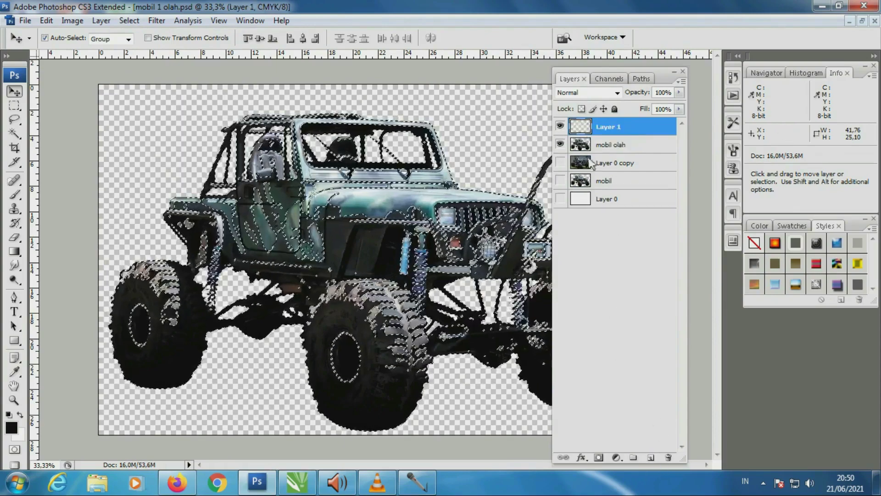
{"action": "left_click", "coordinate": [560, 145]}
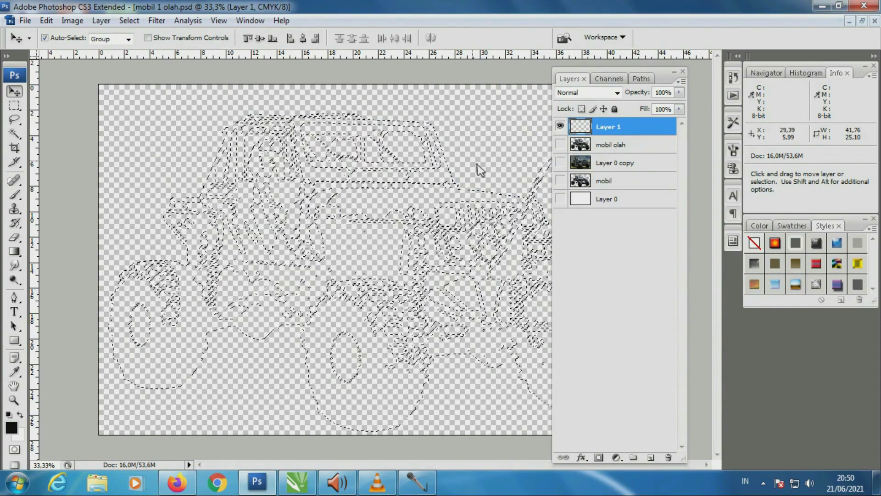
{"action": "key", "text": "alt+BackSpace"}
{"action": "key", "text": "ctrl+d"}
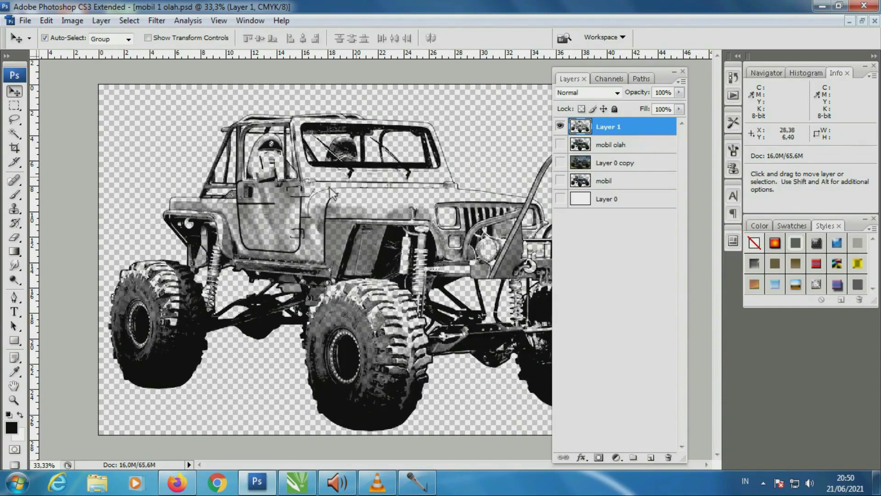
{"action": "right_click", "coordinate": [616, 133]}
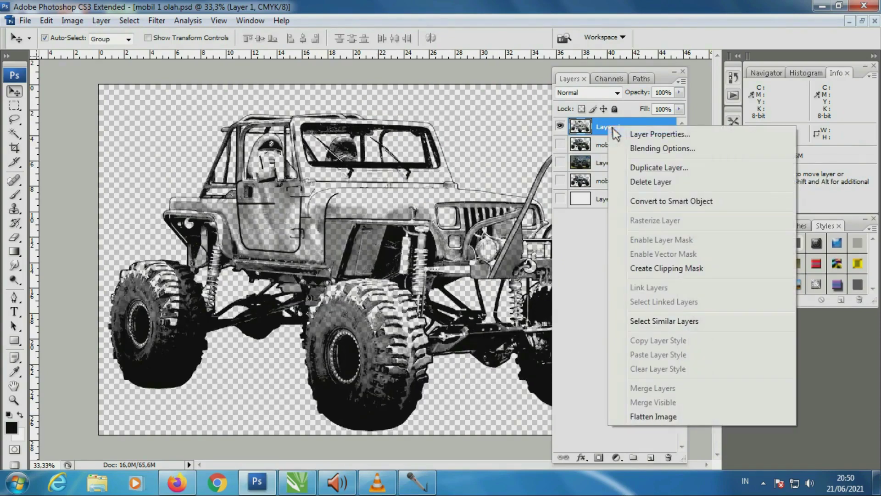
{"action": "left_click", "coordinate": [663, 168]}
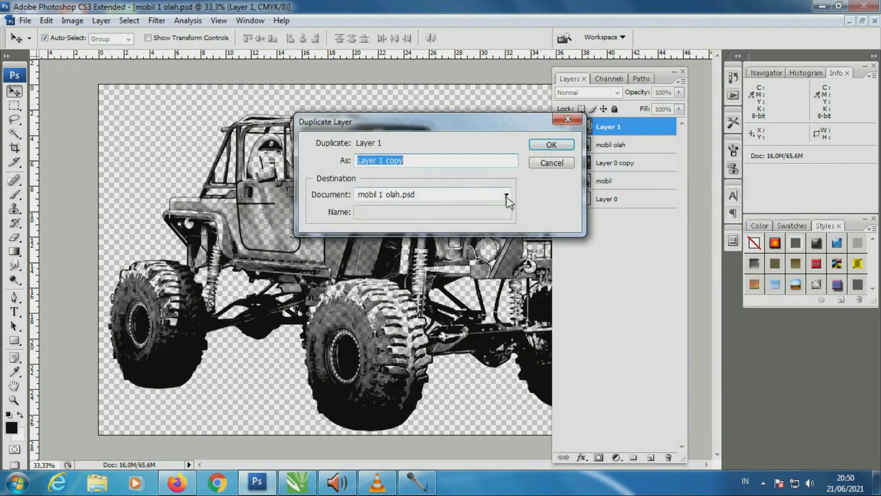
- Duplicate Layer 1 into a new document, Untitled-5, and flatten it
{"action": "left_click", "coordinate": [507, 195]}
{"action": "left_click", "coordinate": [377, 220]}
{"action": "left_click", "coordinate": [551, 145]}
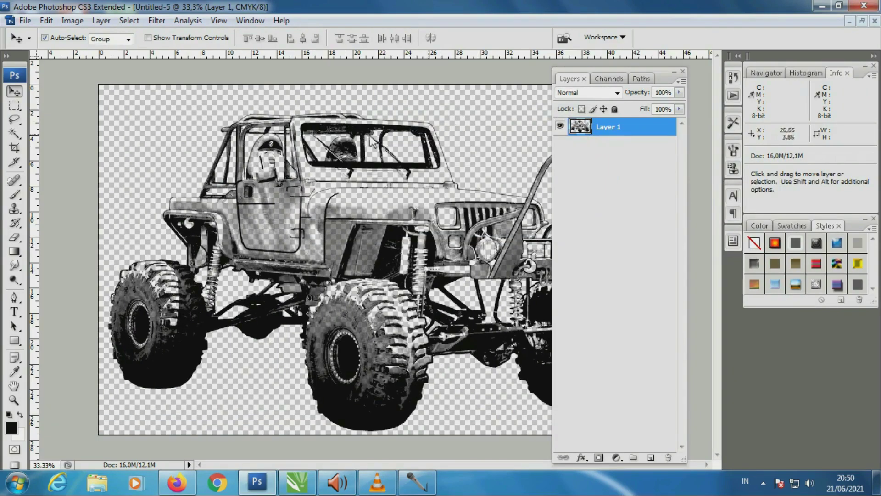
{"action": "left_click", "coordinate": [101, 20]}
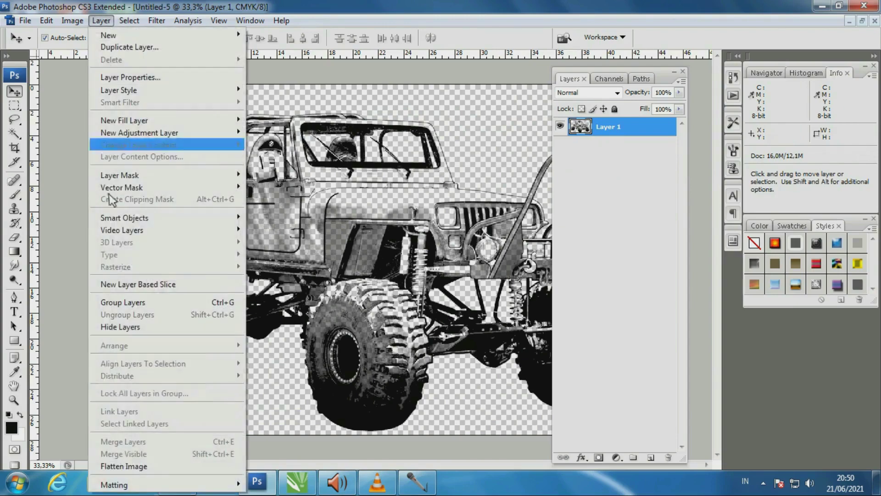
{"action": "left_click", "coordinate": [133, 470]}
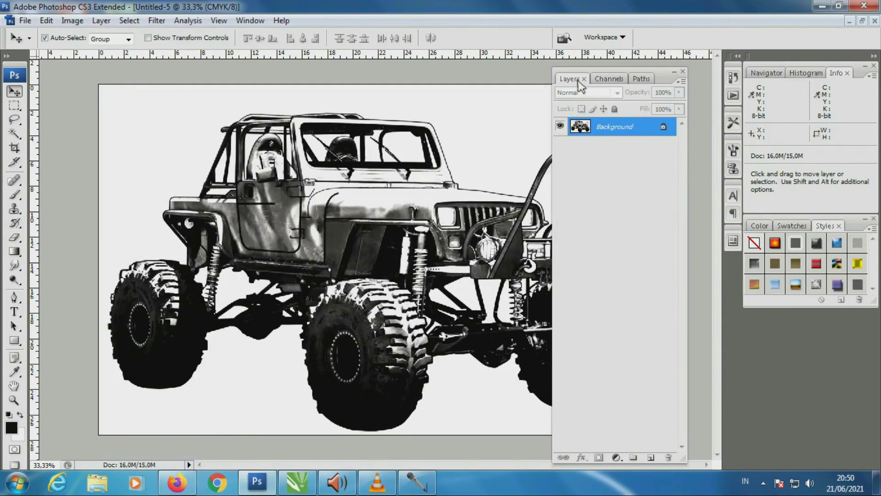
- Convert Untitled-5 to Grayscale, unlock the Background as Layer 0, then convert to RGB Color
{"action": "left_click", "coordinate": [72, 20]}
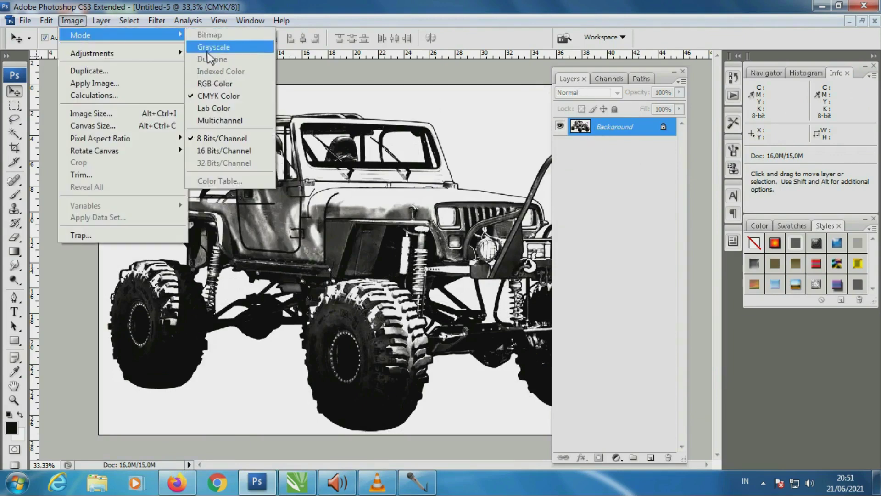
{"action": "left_click", "coordinate": [208, 47]}
{"action": "left_click", "coordinate": [361, 189]}
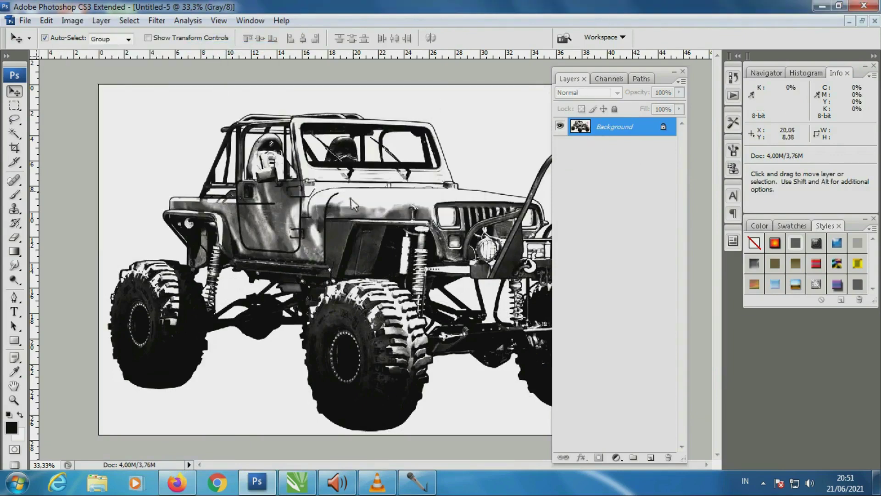
{"action": "mouse_move", "coordinate": [670, 130]}
{"action": "left_mouse_down"}
{"action": "mouse_move", "coordinate": [686, 439]}
{"action": "mouse_move", "coordinate": [669, 458]}
{"action": "left_mouse_up"}
{"action": "left_click", "coordinate": [72, 20]}
{"action": "mouse_move", "coordinate": [81, 34]}
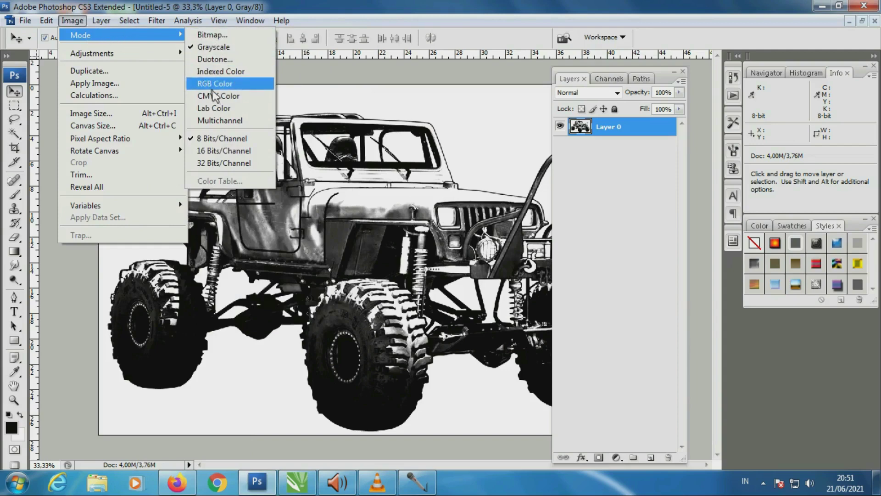
{"action": "left_click", "coordinate": [221, 90]}
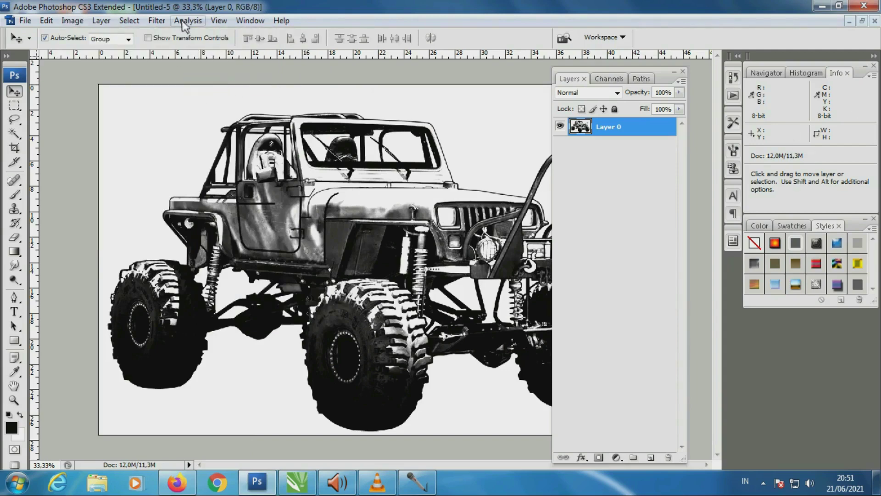
{"action": "left_click", "coordinate": [157, 21]}
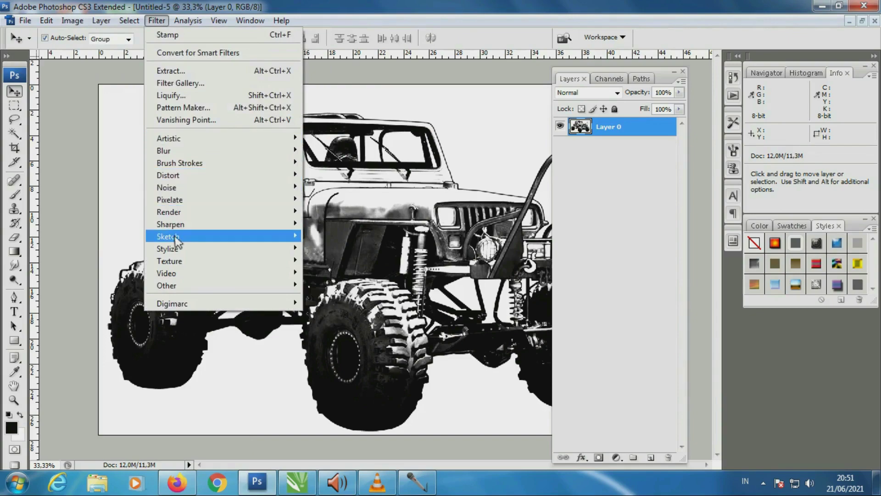
{"action": "mouse_move", "coordinate": [168, 235]}
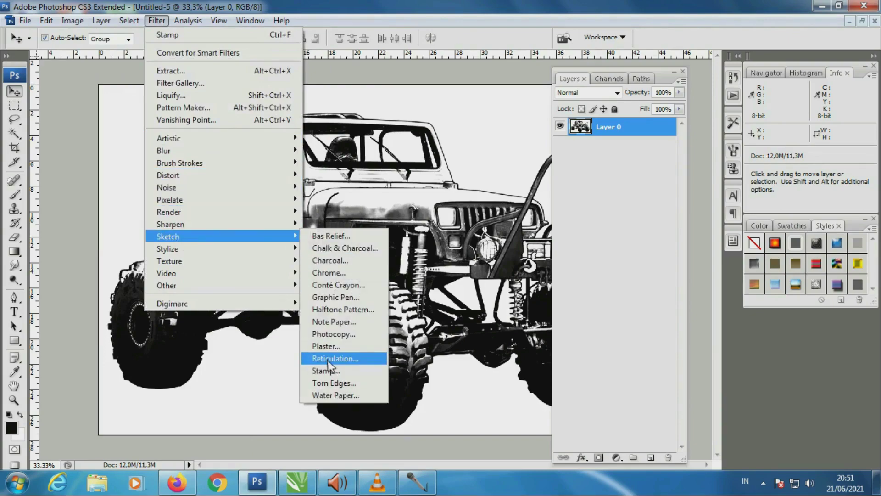
- Apply the Stamp sketch filter to the jeep and zoom out to view it
{"action": "left_click", "coordinate": [332, 363]}
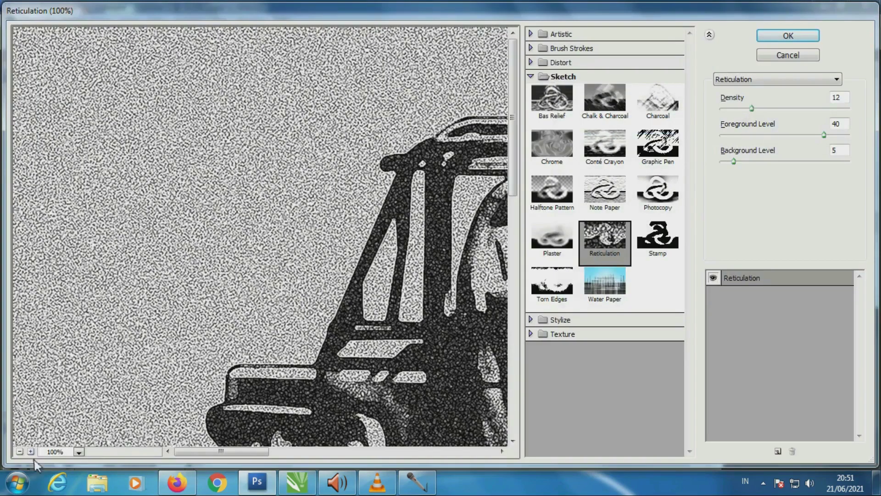
{"action": "left_click", "coordinate": [19, 451]}
{"action": "left_click", "coordinate": [19, 452]}
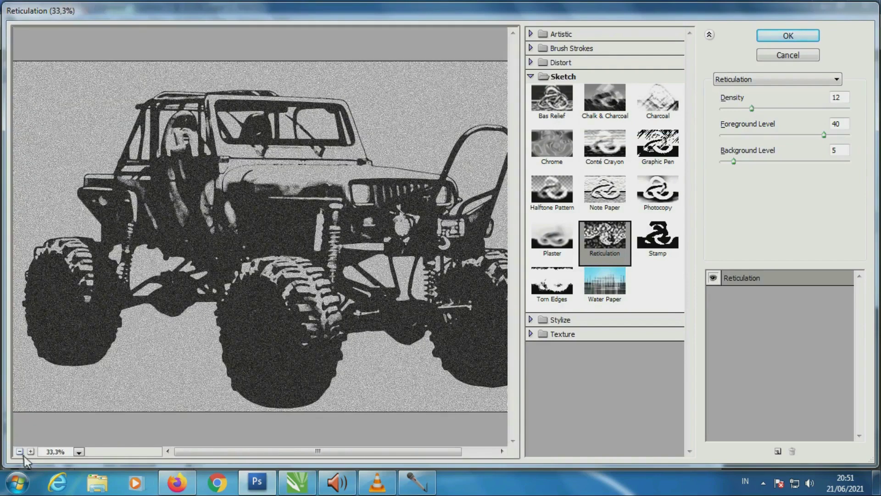
{"action": "left_click", "coordinate": [654, 249]}
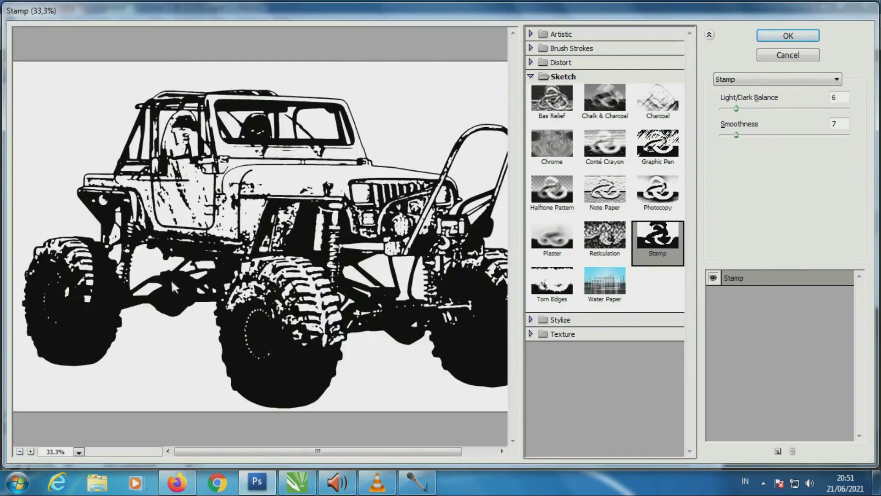
{"action": "left_click", "coordinate": [20, 452]}
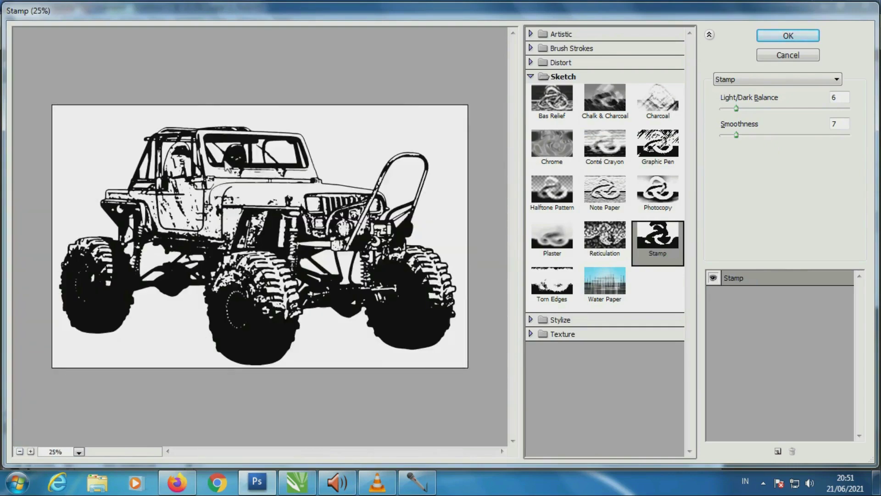
{"action": "left_click", "coordinate": [806, 39]}
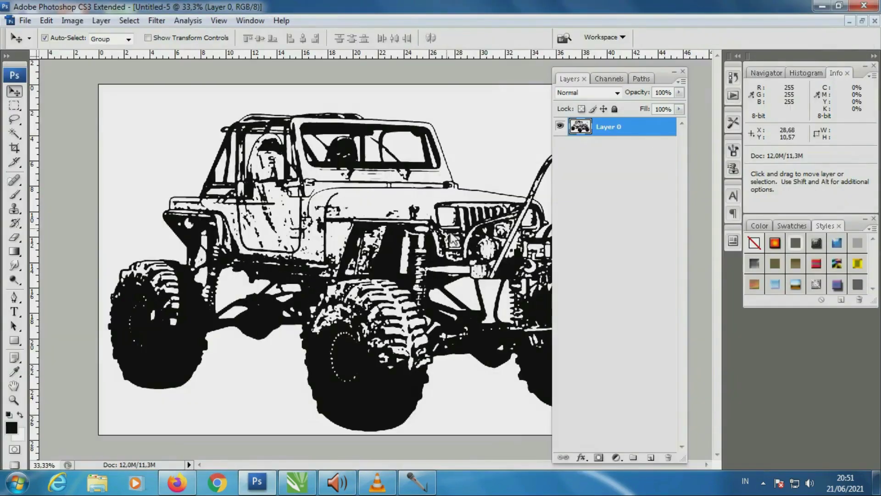
{"action": "left_click", "coordinate": [14, 400]}
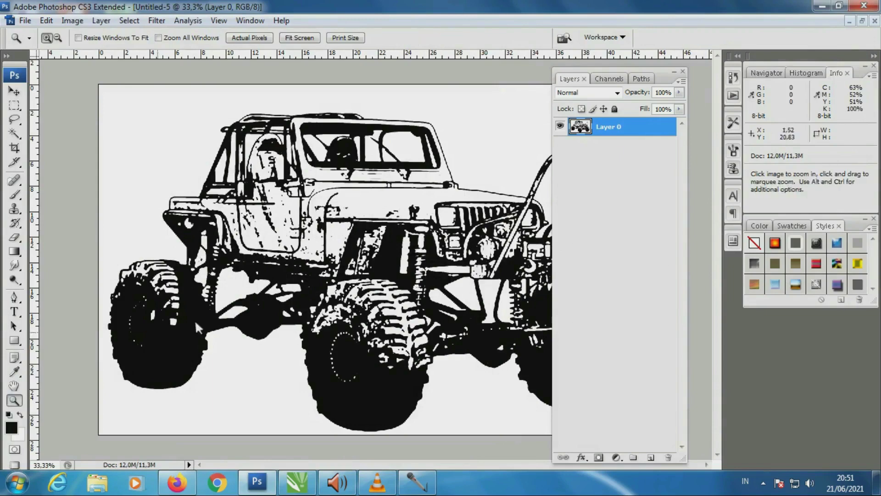
{"action": "left_click", "coordinate": [423, 226], "text": "alt"}
{"action": "left_click", "coordinate": [423, 227], "text": "alt"}
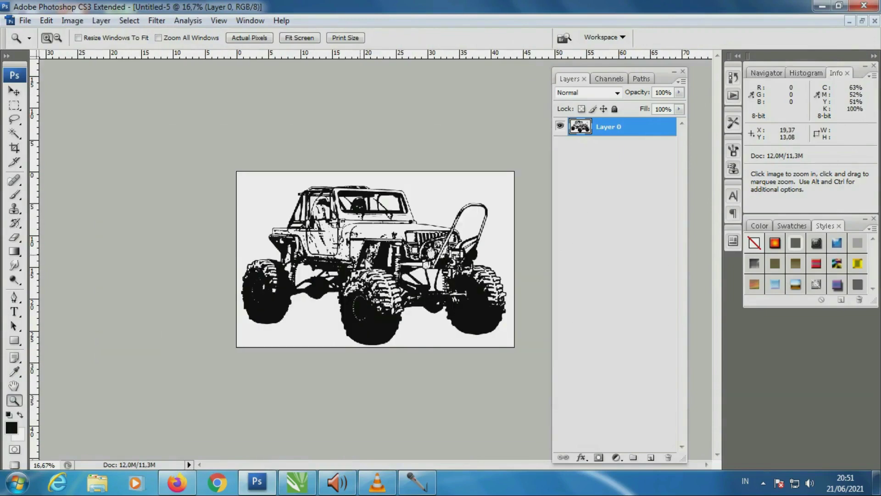
- Save the image as the PSD file 'mobil 1 jadi', accepting the format options
{"action": "key", "text": "ctrl+s"}
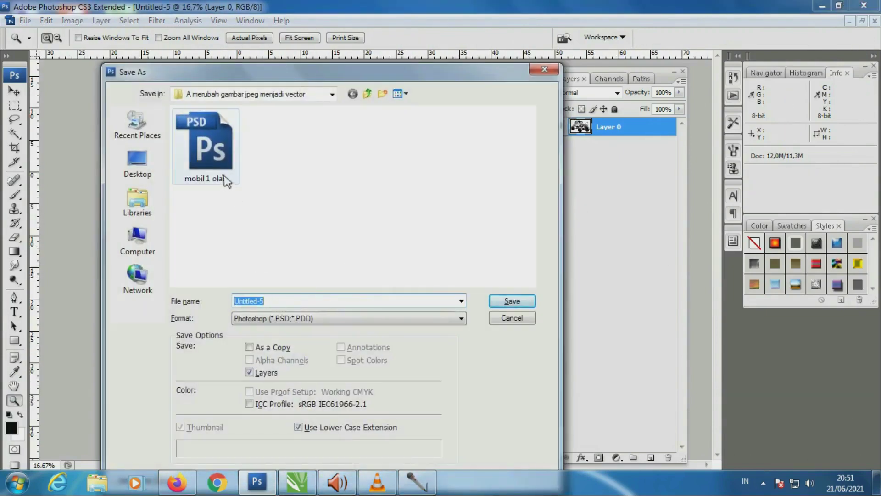
{"action": "left_click", "coordinate": [226, 180]}
{"action": "type", "text": "mobil 1 jadi"}
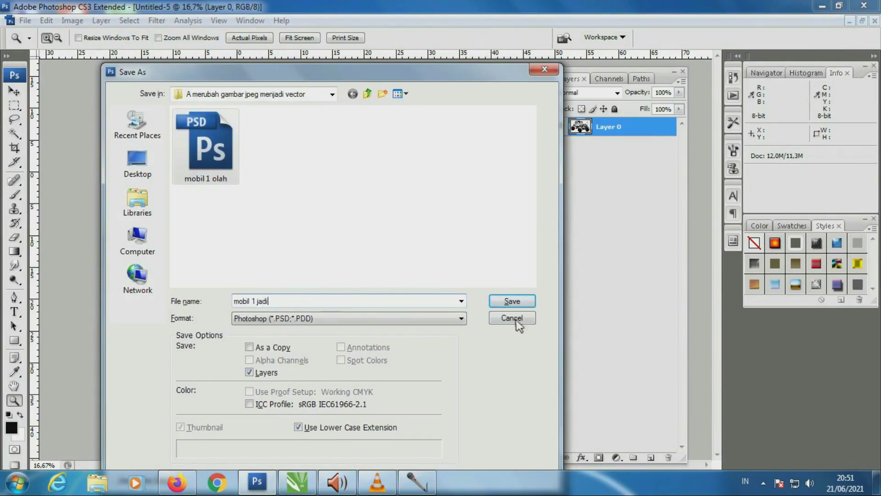
{"action": "left_click", "coordinate": [515, 305]}
{"action": "left_click", "coordinate": [454, 178]}
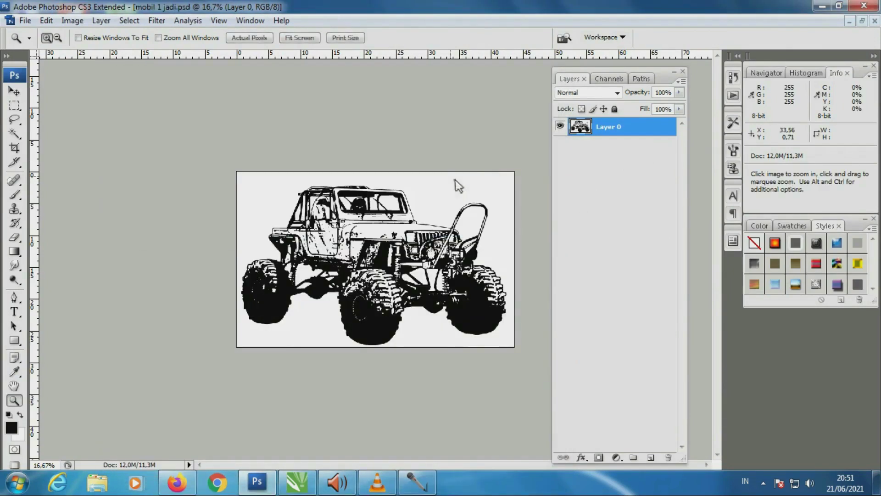
- Import 'mobil 1 jadi' into CorelDRAW, then scale and position it on the page
{"action": "left_click", "coordinate": [298, 482]}
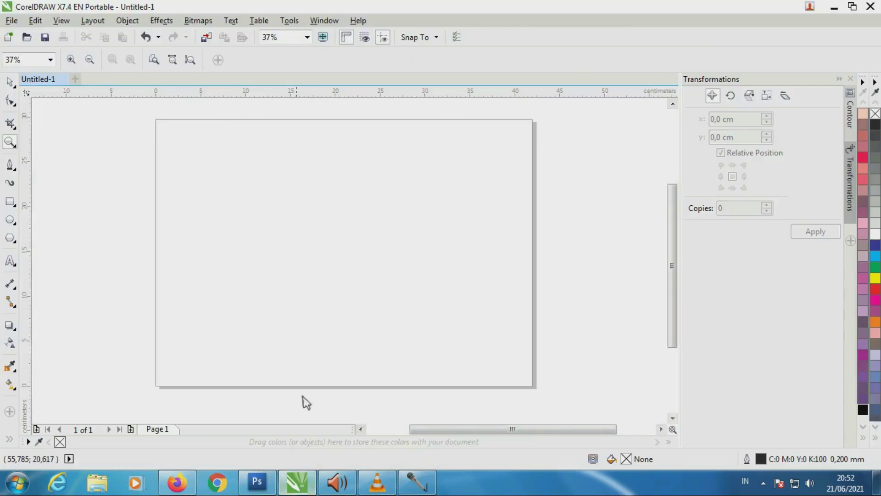
{"action": "key", "text": "ctrl+i"}
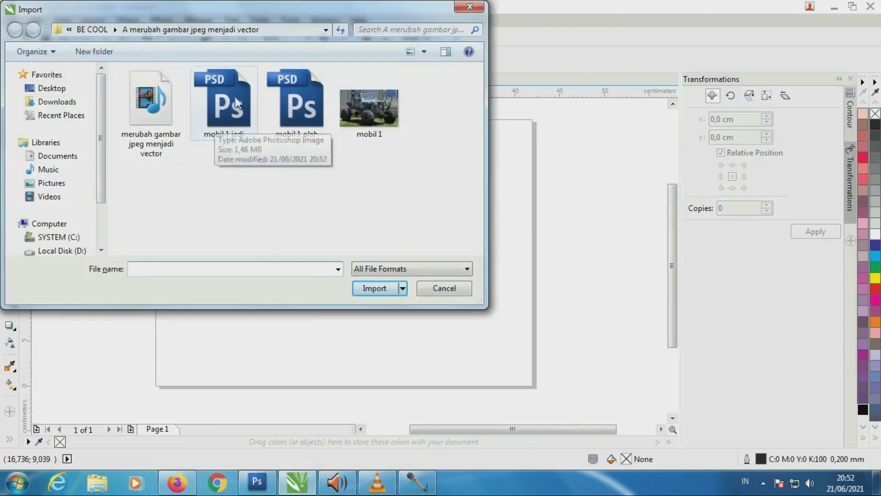
{"action": "left_click", "coordinate": [231, 118]}
{"action": "left_click", "coordinate": [375, 328]}
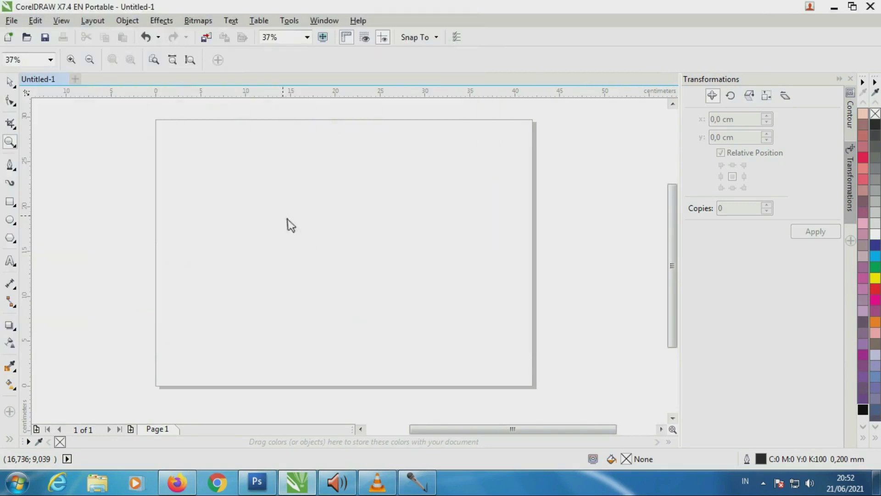
{"action": "left_click", "coordinate": [183, 133]}
{"action": "left_click_drag", "start_coordinate": [582, 388], "coordinate": [464, 311]}
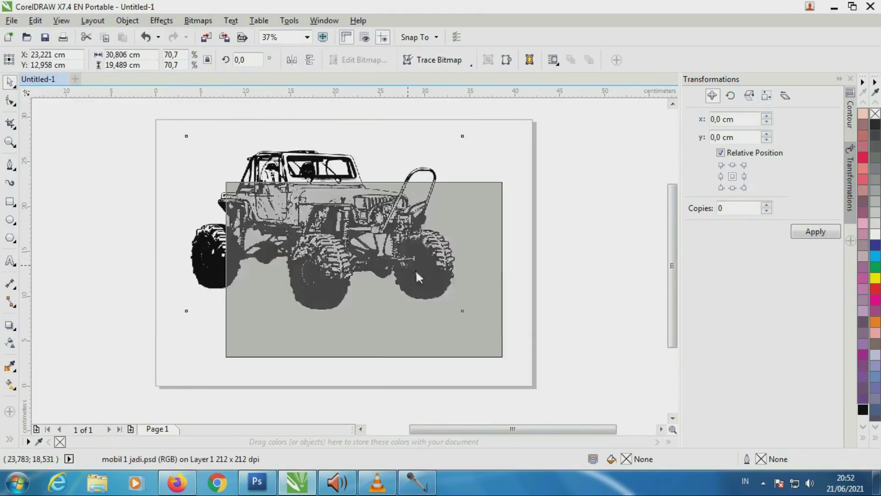
{"action": "left_click_drag", "start_coordinate": [379, 230], "coordinate": [419, 275]}
- Outline-trace the jeep bitmap as Clipart, delete the original bitmap, and position the tracing
{"action": "right_click", "coordinate": [374, 276]}
{"action": "left_click", "coordinate": [558, 217]}
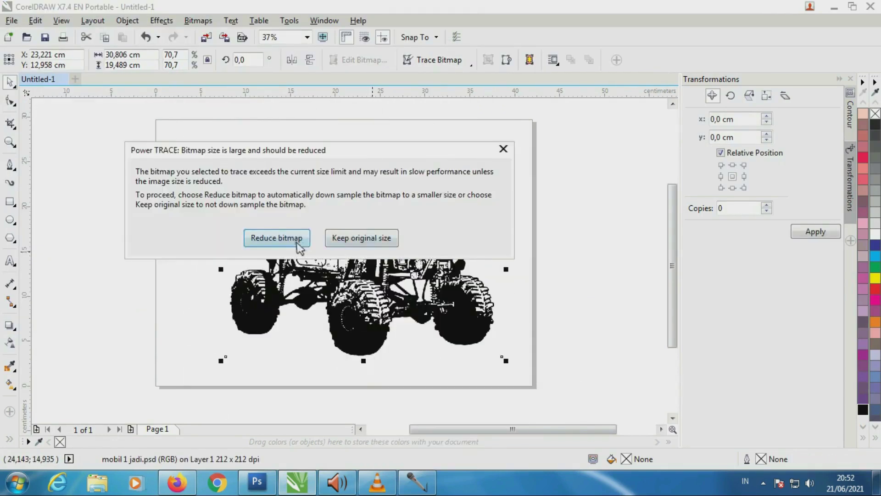
{"action": "left_click", "coordinate": [285, 238]}
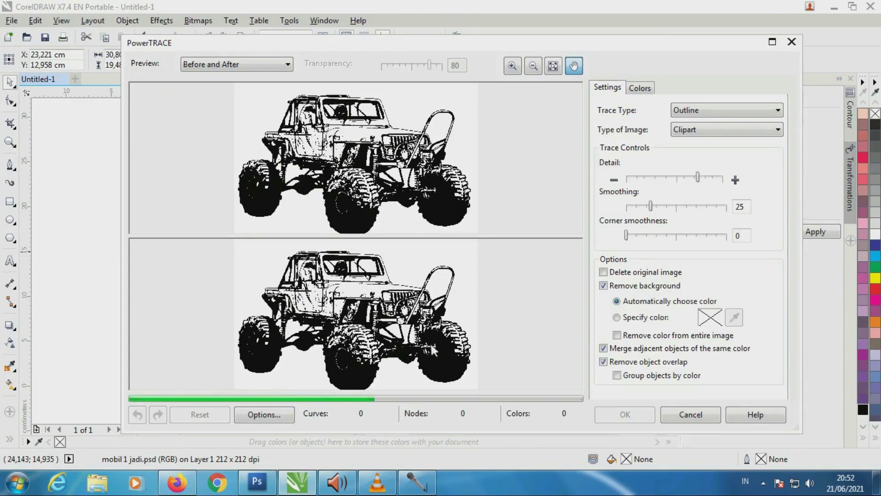
{"action": "left_click", "coordinate": [624, 414]}
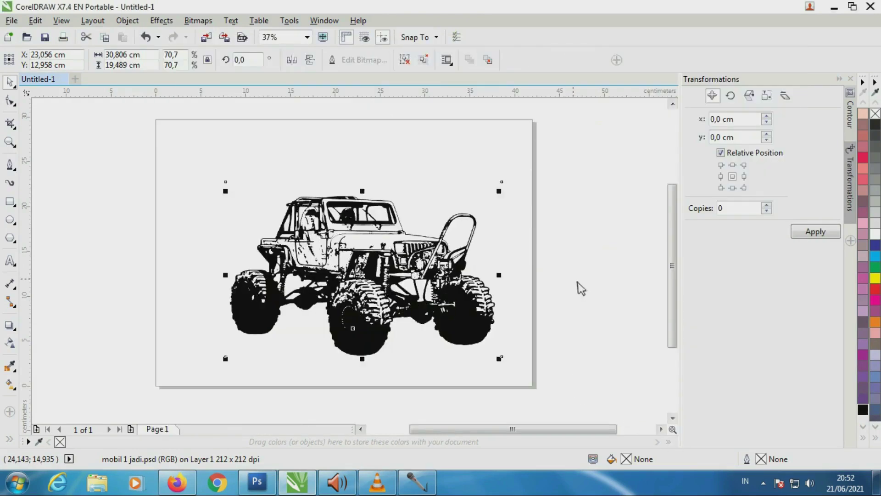
{"action": "left_click_drag", "start_coordinate": [427, 213], "coordinate": [574, 171]}
{"action": "key", "text": "Delete"}
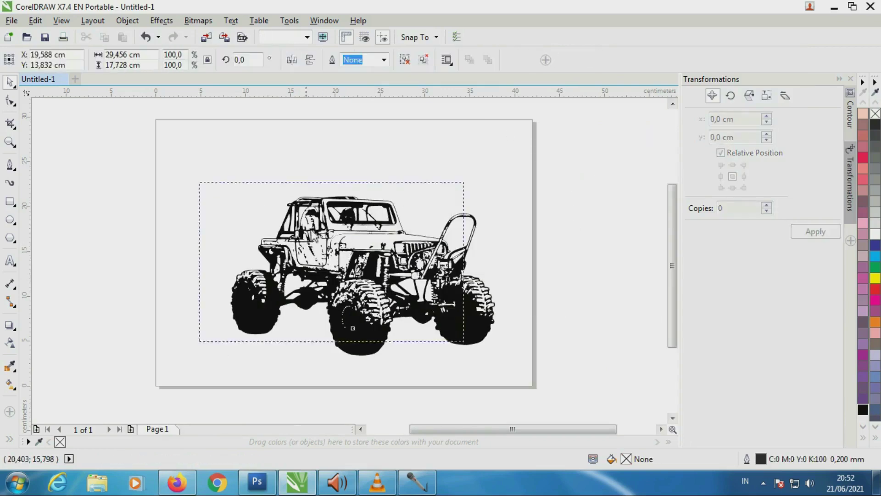
{"action": "left_click_drag", "start_coordinate": [346, 235], "coordinate": [316, 214]}
- Draw a light lavender rectangle around the jeep and send it behind
{"action": "left_click", "coordinate": [205, 176]}
{"action": "key", "text": "F6"}
{"action": "mouse_move", "coordinate": [180, 153]}
{"action": "left_mouse_down"}
{"action": "mouse_move", "coordinate": [487, 360]}
{"action": "mouse_move", "coordinate": [482, 354]}
{"action": "left_mouse_up"}
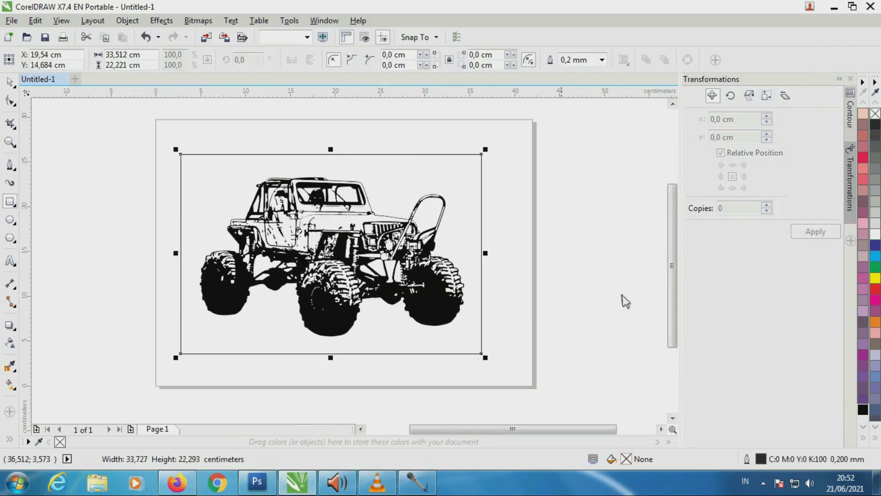
{"action": "left_click", "coordinate": [876, 360]}
{"action": "key", "text": "shift+Page_Down"}
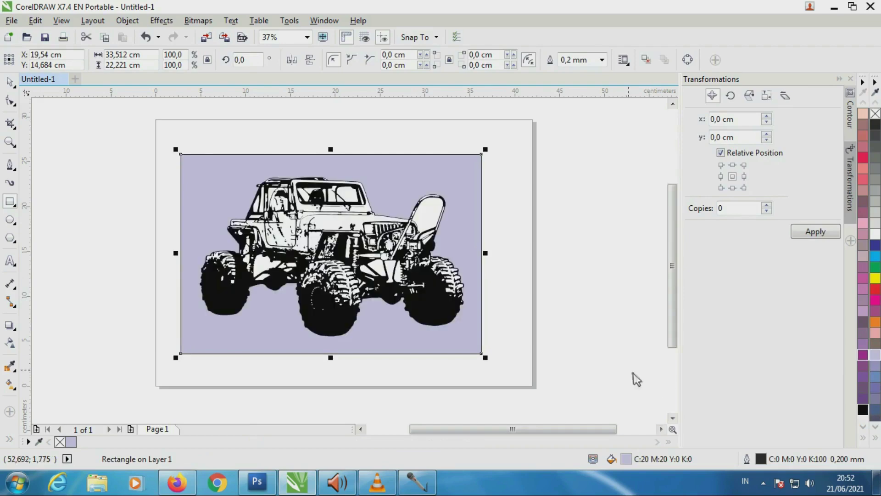
- Lock the lavender background rectangle, then ungroup the traced jeep and combine it into one curve
{"action": "left_click", "coordinate": [128, 20]}
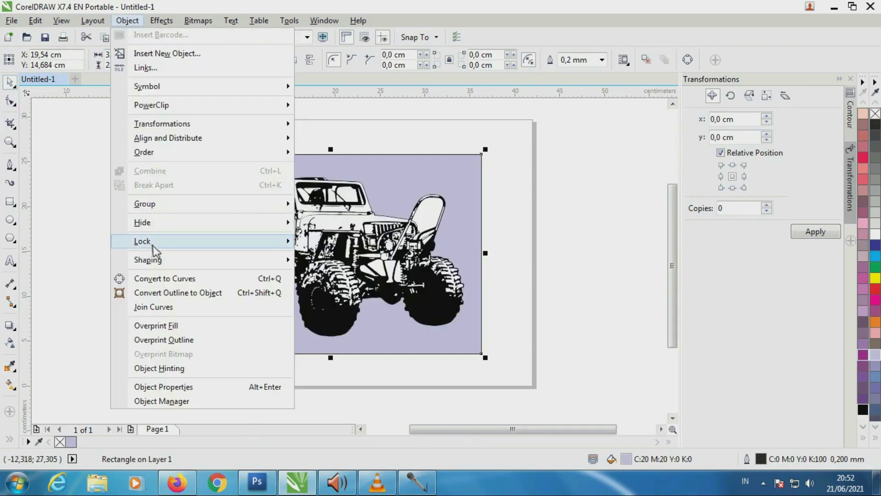
{"action": "left_click", "coordinate": [351, 238]}
{"action": "key", "text": "z"}
{"action": "left_click_drag", "start_coordinate": [194, 243], "coordinate": [318, 334]}
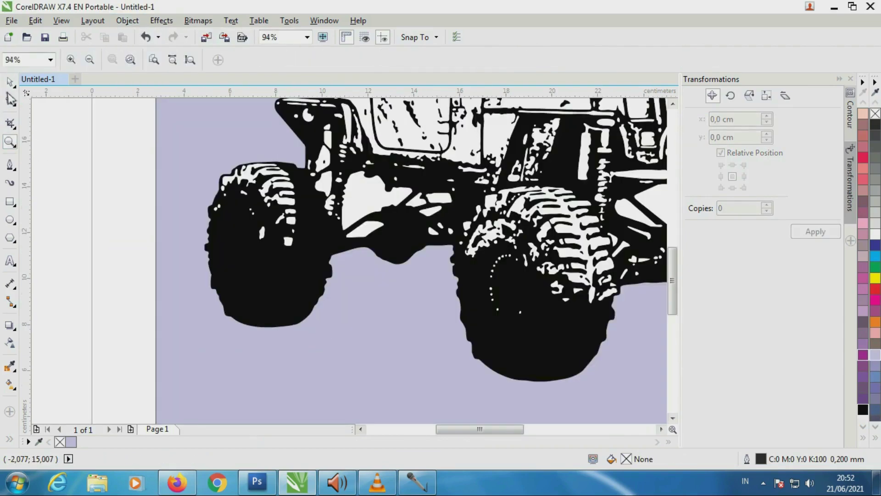
{"action": "key", "text": "space"}
{"action": "left_click", "coordinate": [252, 296]}
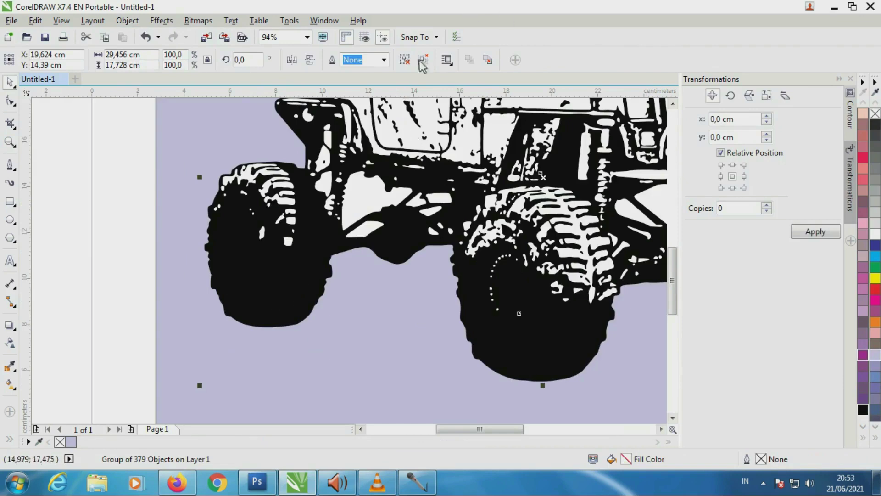
{"action": "left_click", "coordinate": [422, 62]}
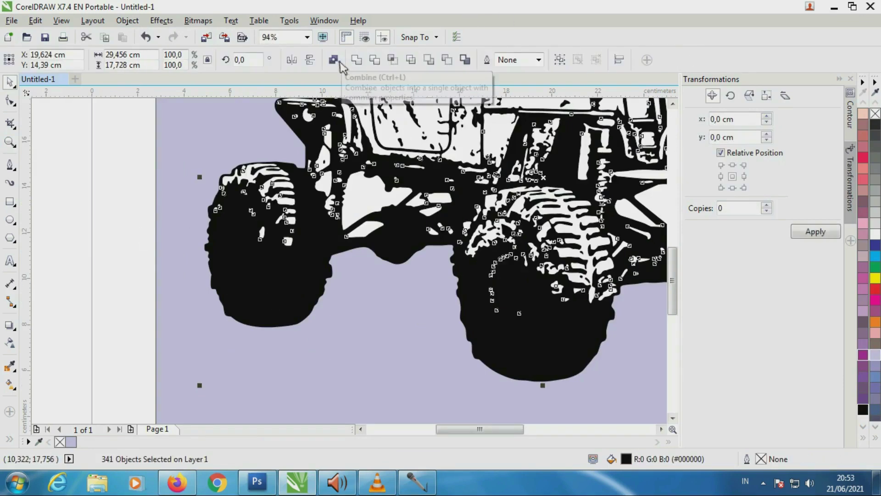
{"action": "left_click", "coordinate": [335, 60]}
- Fill the jeep's white side-window shapes yellow
{"action": "left_click", "coordinate": [124, 190]}
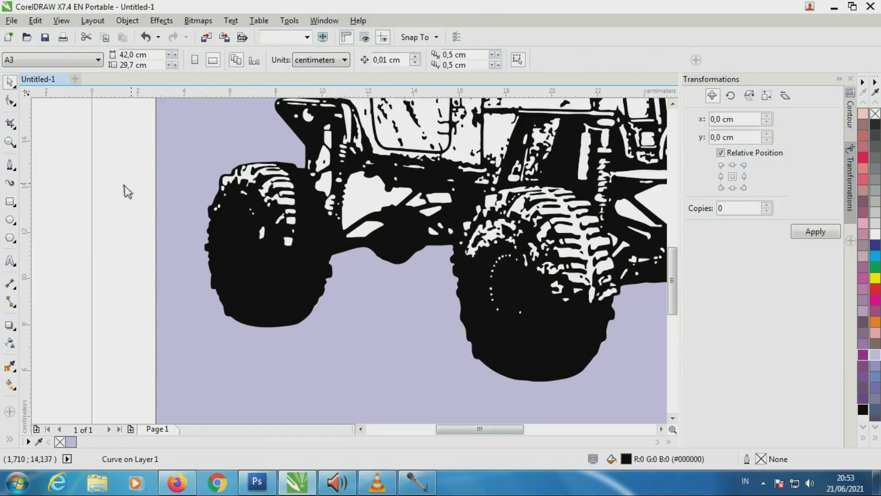
{"action": "key", "text": "z"}
{"action": "key", "text": "F3"}
{"action": "left_click", "coordinate": [10, 83]}
{"action": "left_click_drag", "start_coordinate": [290, 272], "coordinate": [501, 215]}
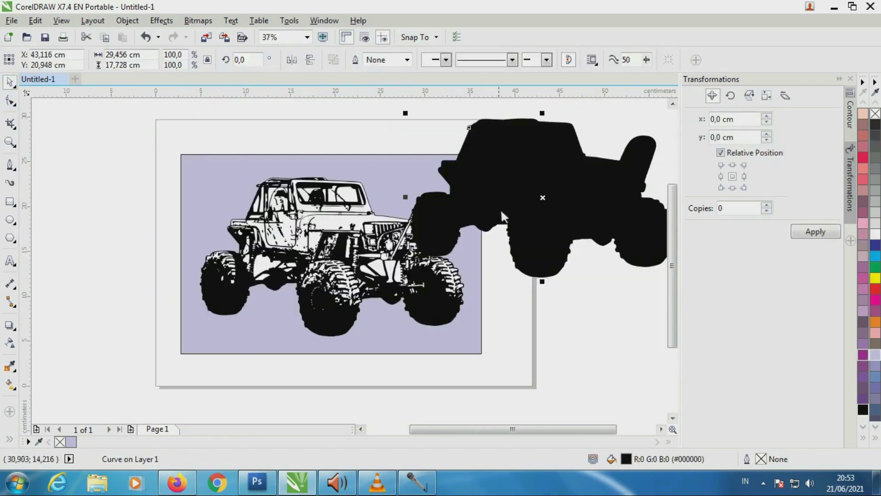
{"action": "key", "text": "Escape"}
{"action": "key", "text": "shift+F4"}
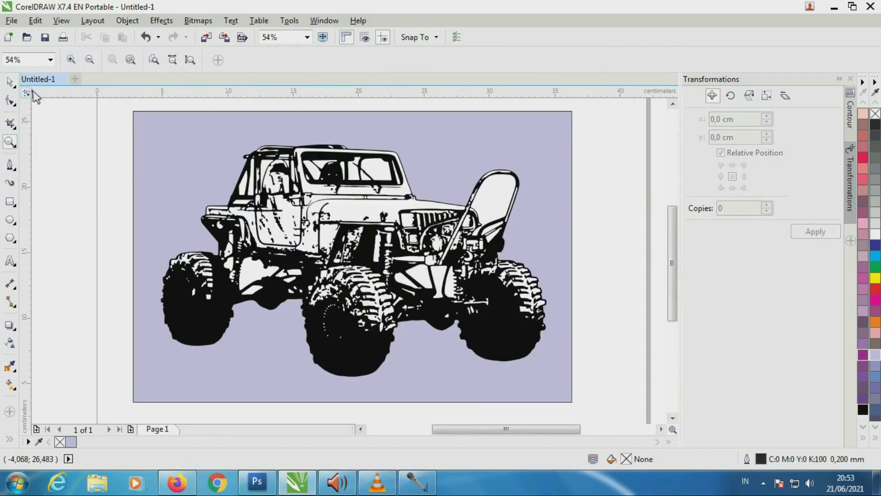
{"action": "left_click", "coordinate": [10, 142]}
{"action": "left_click", "coordinate": [332, 207]}
{"action": "key", "text": "space"}
{"action": "left_click", "coordinate": [204, 200]}
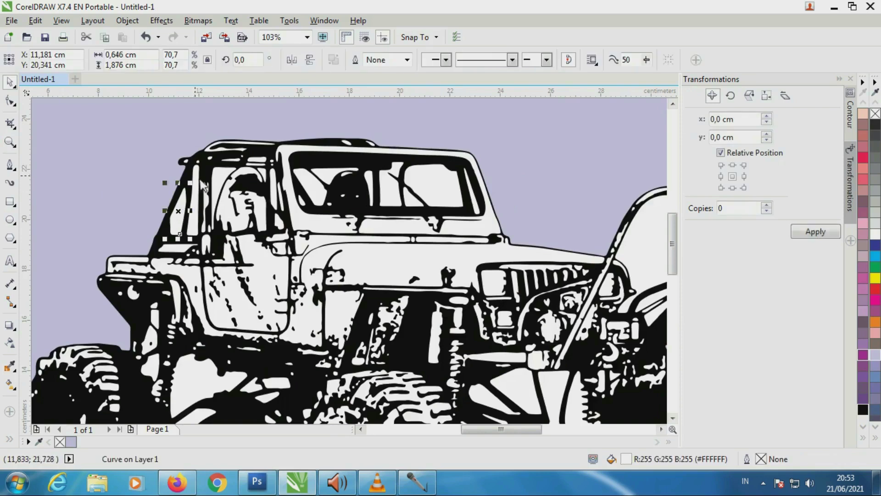
{"action": "left_click", "coordinate": [875, 278]}
- Fill the windshield and tall seat shapes yellow and combine the yellow shapes into one curve
{"action": "left_click", "coordinate": [446, 193]}
{"action": "left_click", "coordinate": [394, 208], "text": "shift"}
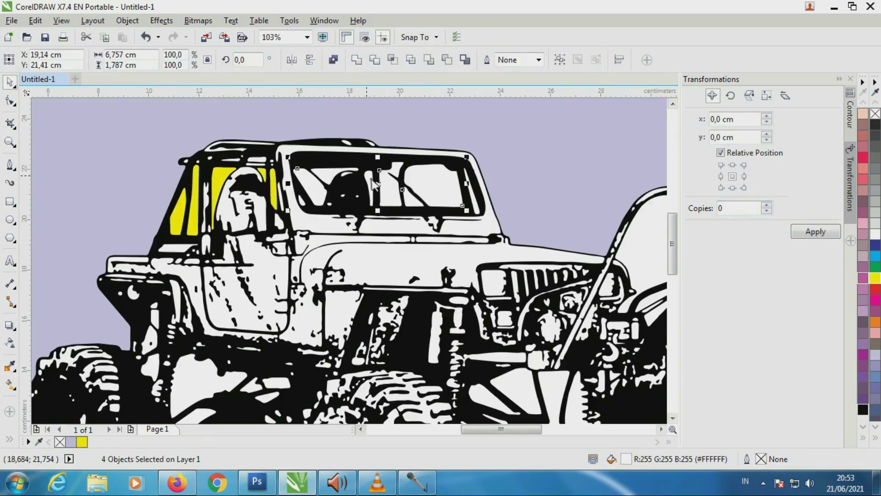
{"action": "left_click", "coordinate": [357, 60]}
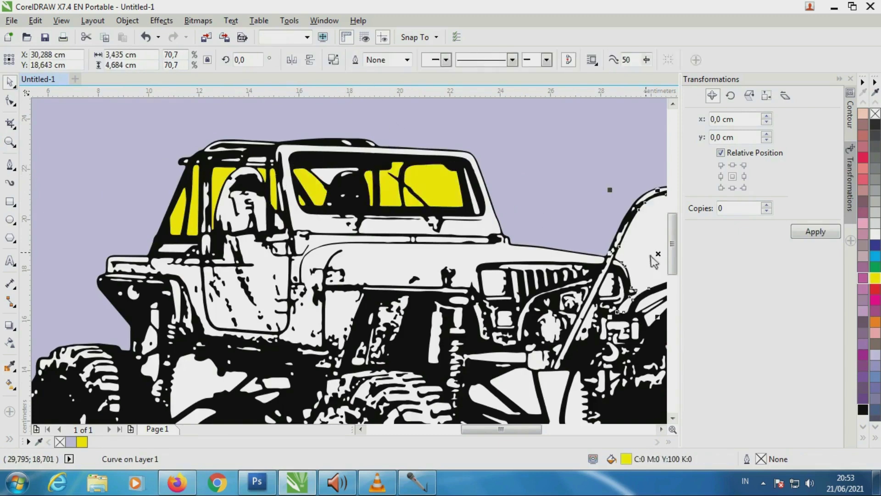
{"action": "left_click", "coordinate": [413, 175], "text": "shift"}
{"action": "left_click", "coordinate": [437, 181]}
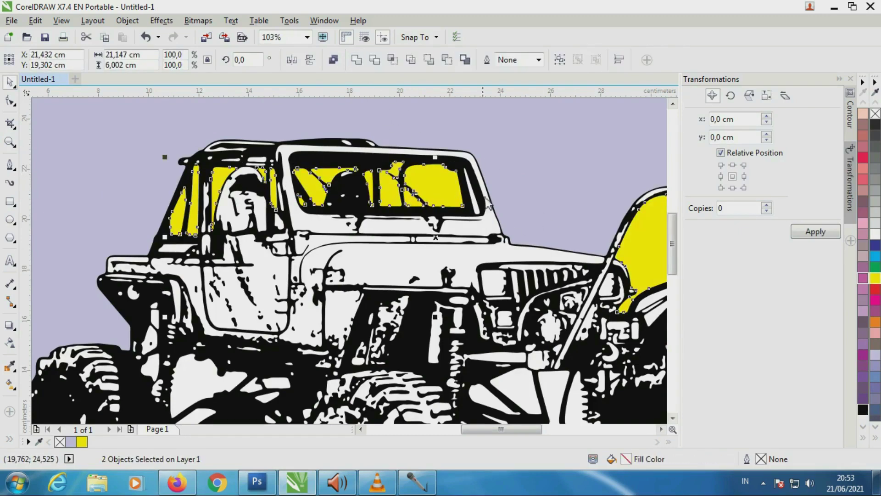
{"action": "left_click", "coordinate": [325, 195], "text": "shift"}
{"action": "key", "text": "ctrl+l"}
- Merge a leftover white sliver into the yellow window curve
{"action": "key", "text": "F3"}
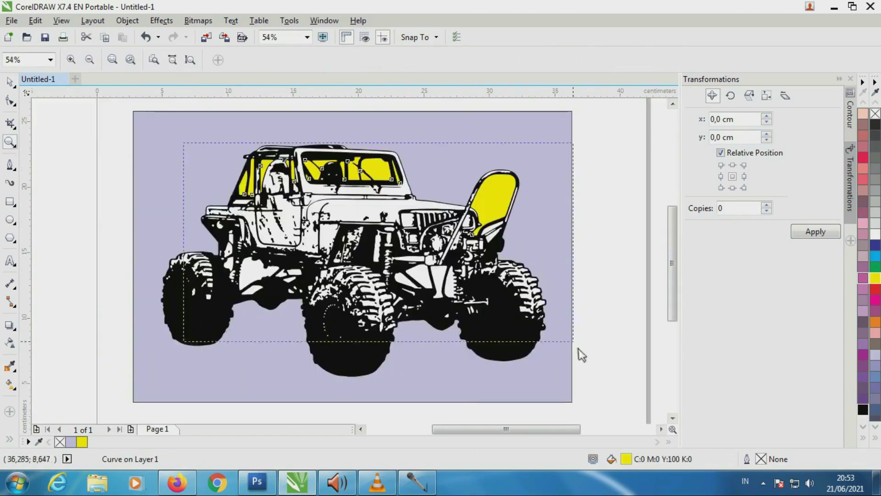
{"action": "left_click_drag", "start_coordinate": [581, 354], "coordinate": [83, 120]}
{"action": "left_click", "coordinate": [531, 242]}
{"action": "left_click", "coordinate": [533, 193], "text": "shift"}
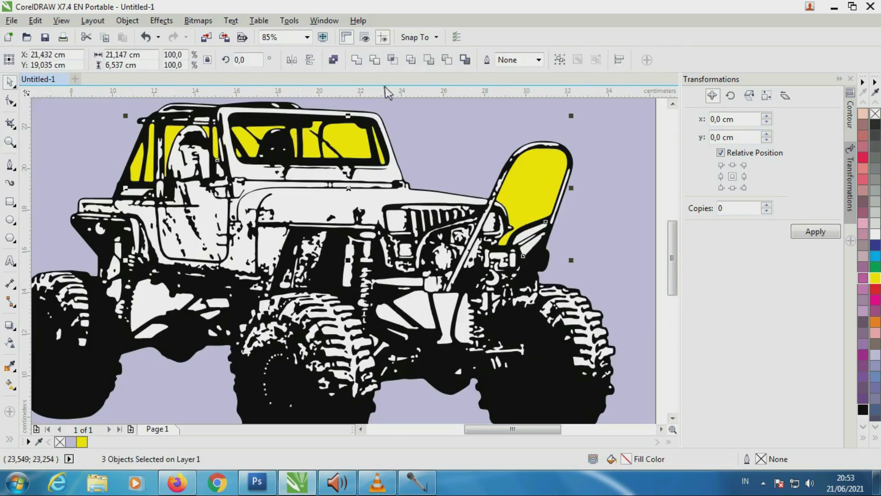
{"action": "key", "text": "ctrl+l"}
- Merge the white underbody pieces into the yellow curve with Ctrl+L
{"action": "key", "text": "z"}
{"action": "left_click_drag", "start_coordinate": [43, 221], "coordinate": [353, 379]}
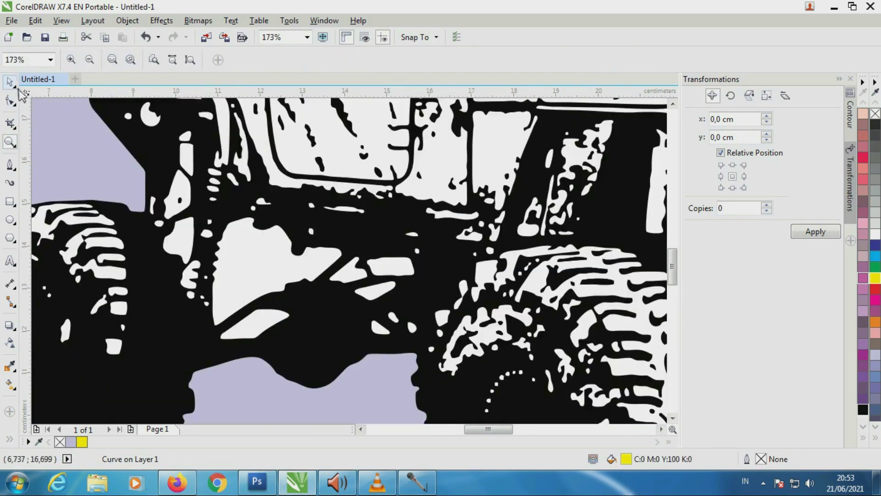
{"action": "key", "text": "space"}
{"action": "left_click", "coordinate": [178, 240]}
{"action": "left_click", "coordinate": [267, 269]}
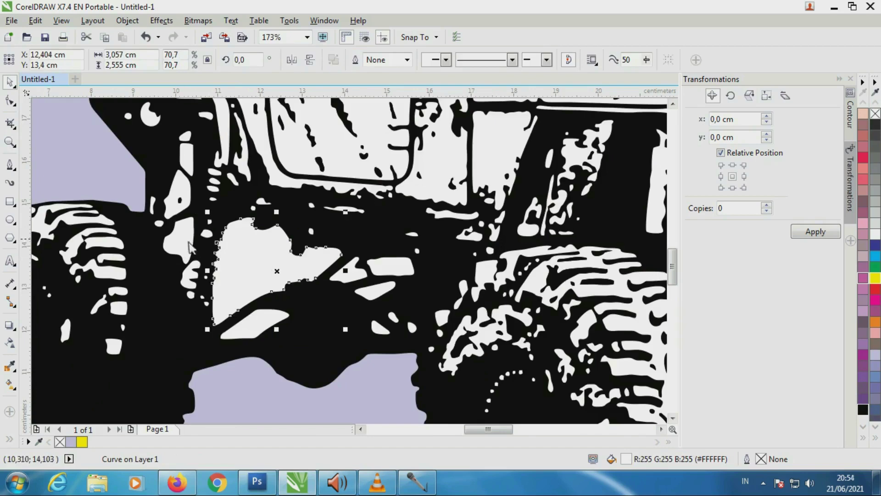
{"action": "left_click", "coordinate": [363, 275], "text": "shift"}
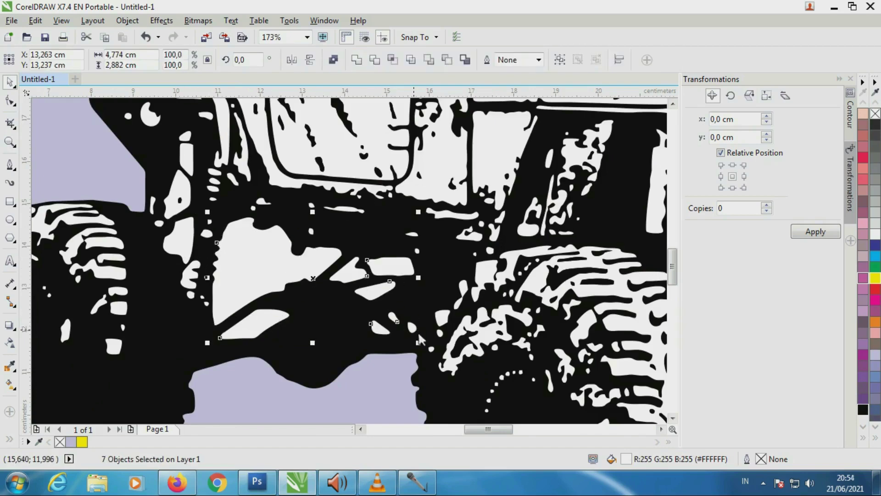
{"action": "key", "text": "F3"}
{"action": "left_click", "coordinate": [533, 192], "text": "shift"}
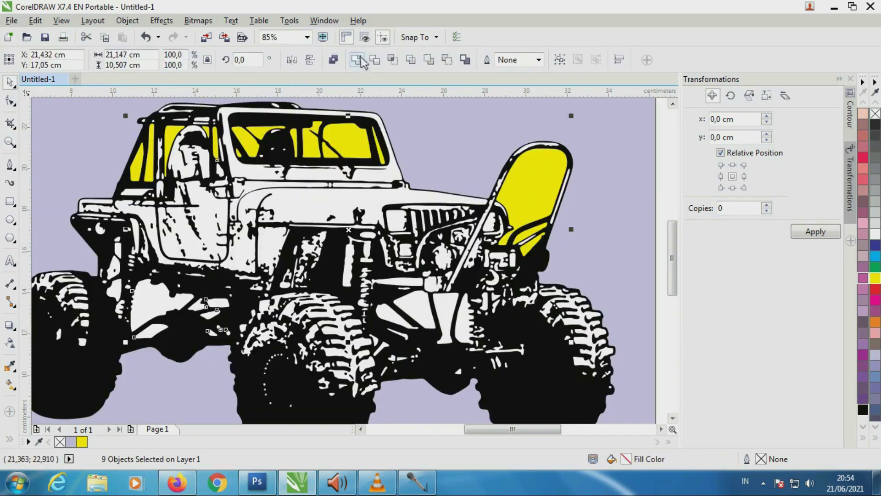
{"action": "key", "text": "ctrl+l"}
{"action": "left_click", "coordinate": [424, 308]}
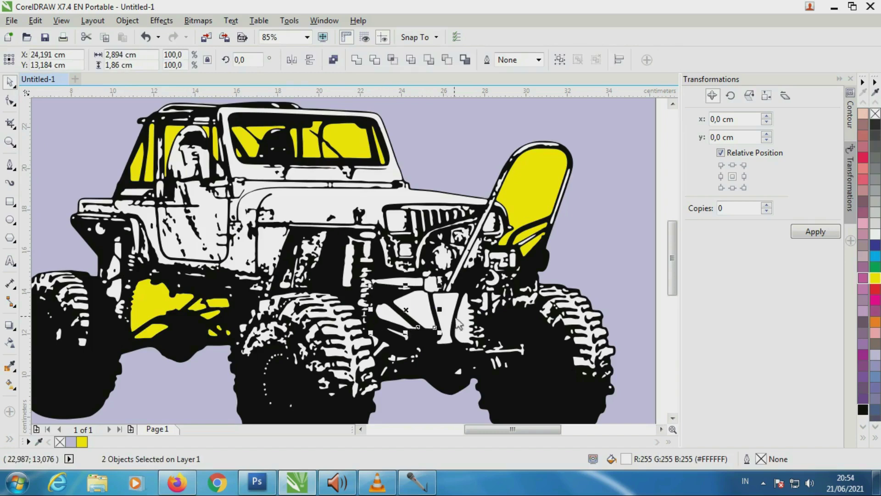
- Merge the remaining white detail shapes into the yellow curve and delete the leftovers
{"action": "left_click", "coordinate": [526, 225], "text": "shift"}
{"action": "left_click", "coordinate": [356, 60]}
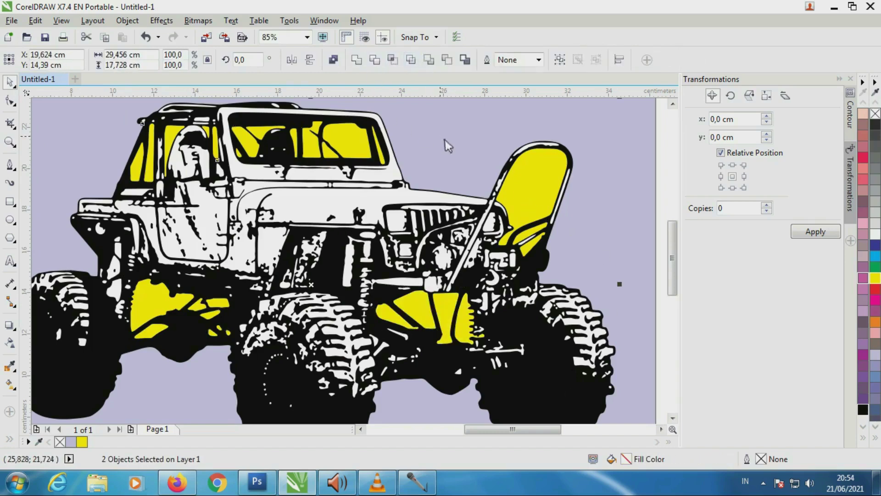
{"action": "key", "text": "Delete"}
{"action": "double_click", "coordinate": [10, 143]}
{"action": "left_click", "coordinate": [271, 275]}
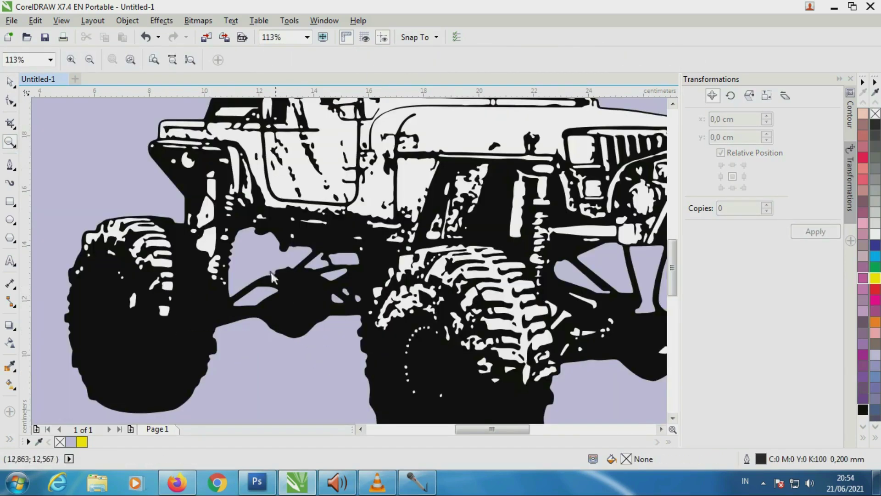
{"action": "key", "text": "space"}
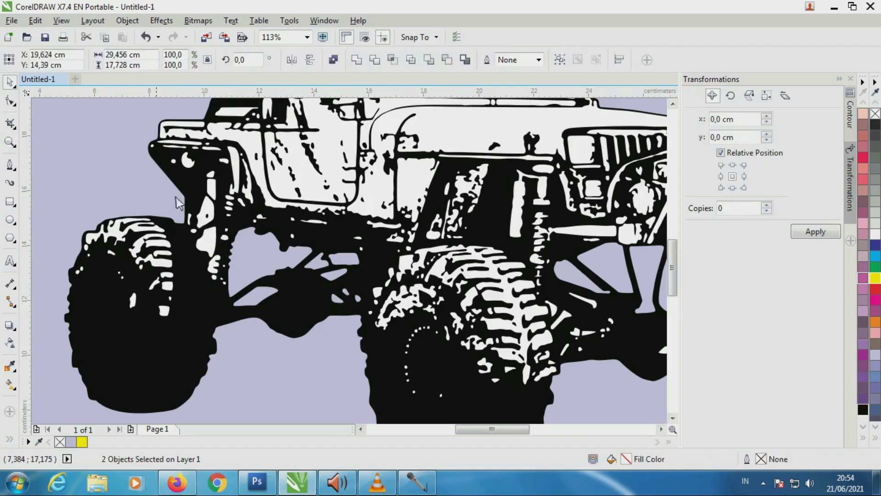
- Combine the rear tyre's tread pieces and fill them grey
{"action": "left_click", "coordinate": [179, 202]}
{"action": "double_click", "coordinate": [11, 142]}
{"action": "left_click", "coordinate": [395, 298]}
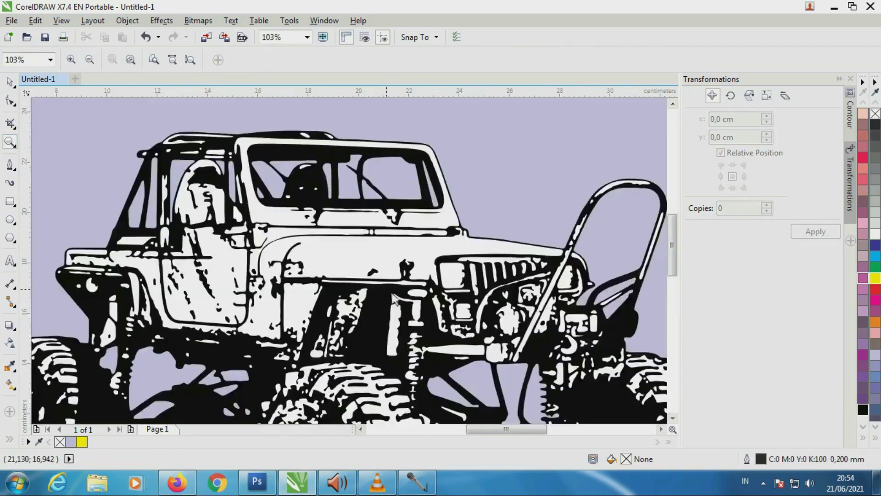
{"action": "right_click", "coordinate": [395, 299]}
{"action": "left_click_drag", "start_coordinate": [579, 387], "coordinate": [579, 387]}
{"action": "key", "text": "space"}
{"action": "left_click_drag", "start_coordinate": [479, 129], "coordinate": [384, 273]}
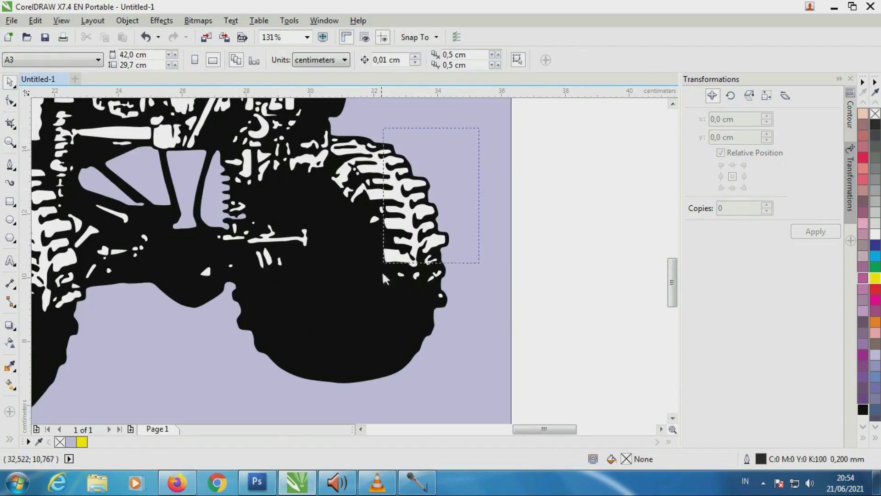
{"action": "key", "text": "ctrl+l"}
{"action": "left_click", "coordinate": [875, 202]}
{"action": "key", "text": "Escape"}
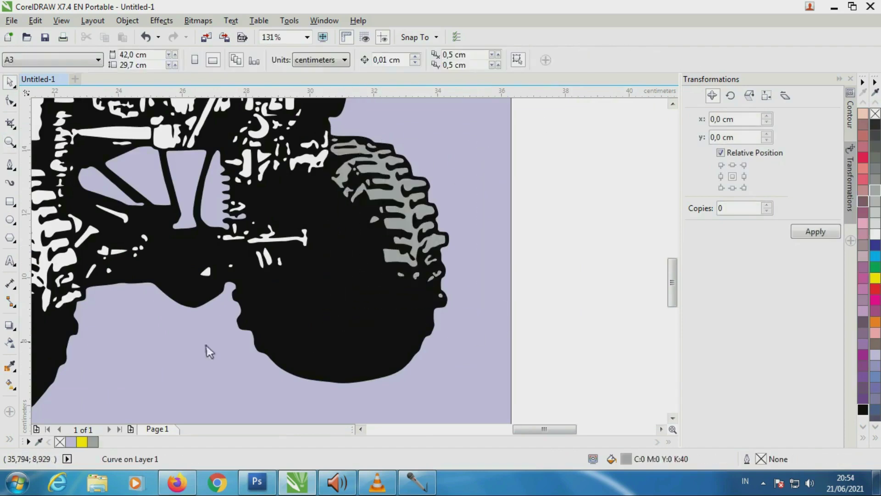
- Recolour the black jeep silhouette dark blue
{"action": "key", "text": "z"}
{"action": "right_click", "coordinate": [117, 159]}
{"action": "left_click", "coordinate": [446, 363]}
{"action": "key", "text": "space"}
{"action": "left_click", "coordinate": [461, 383]}
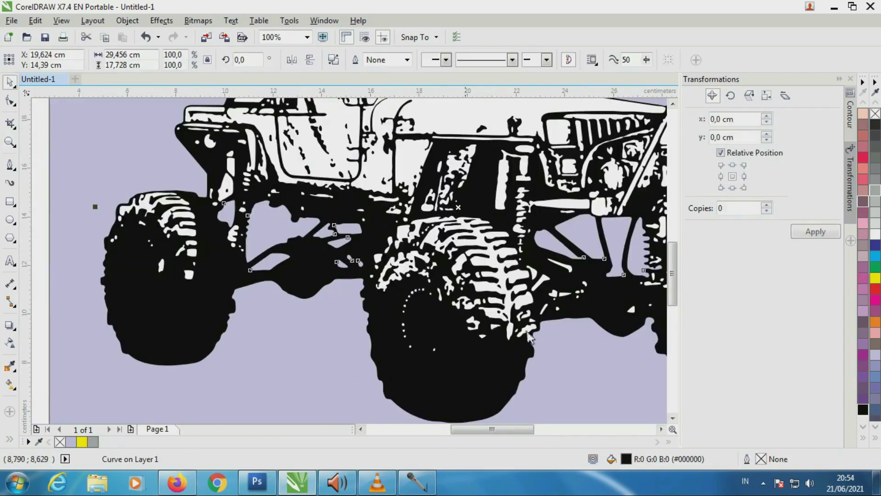
{"action": "key", "text": "Escape"}
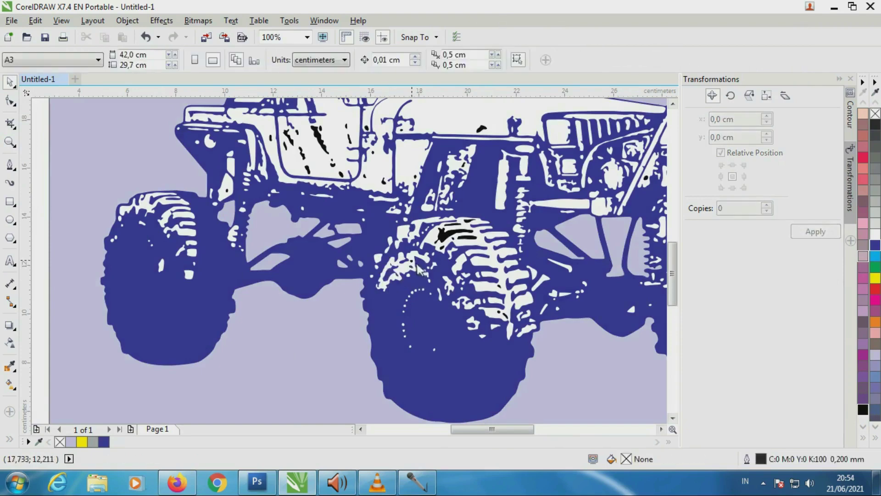
- Zoom around the jeep's body, front wheel and door to locate stray black specks
{"action": "left_click", "coordinate": [459, 247]}
{"action": "key", "text": "Escape"}
{"action": "key", "text": "z"}
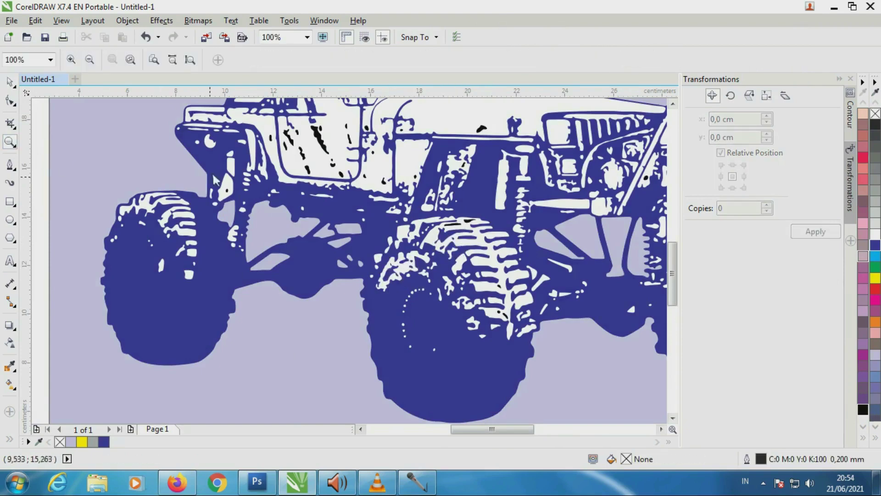
{"action": "left_click_drag", "start_coordinate": [308, 225], "coordinate": [185, 164]}
{"action": "key", "text": "F3"}
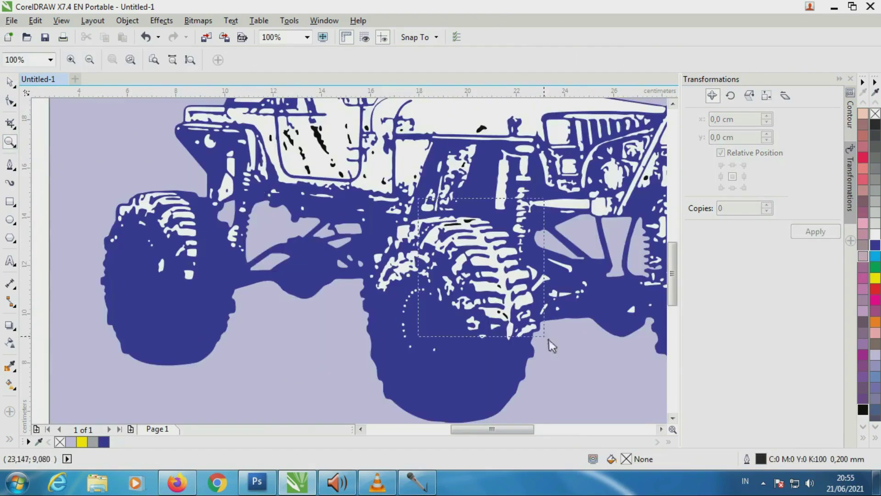
{"action": "left_click_drag", "start_coordinate": [550, 343], "coordinate": [546, 339]}
{"action": "left_click", "coordinate": [393, 365]}
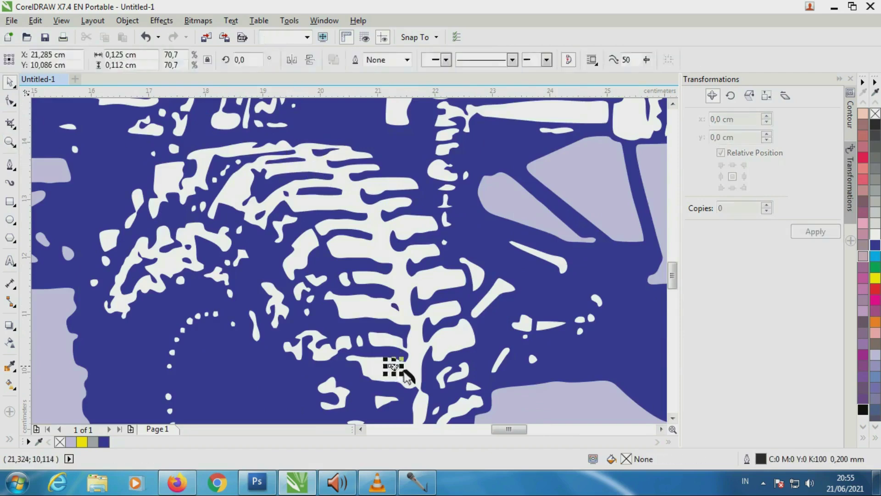
{"action": "key", "text": "Escape"}
{"action": "key", "text": "z"}
{"action": "key", "text": "F3"}
{"action": "left_click_drag", "start_coordinate": [257, 128], "coordinate": [412, 182]}
{"action": "key", "text": "space"}
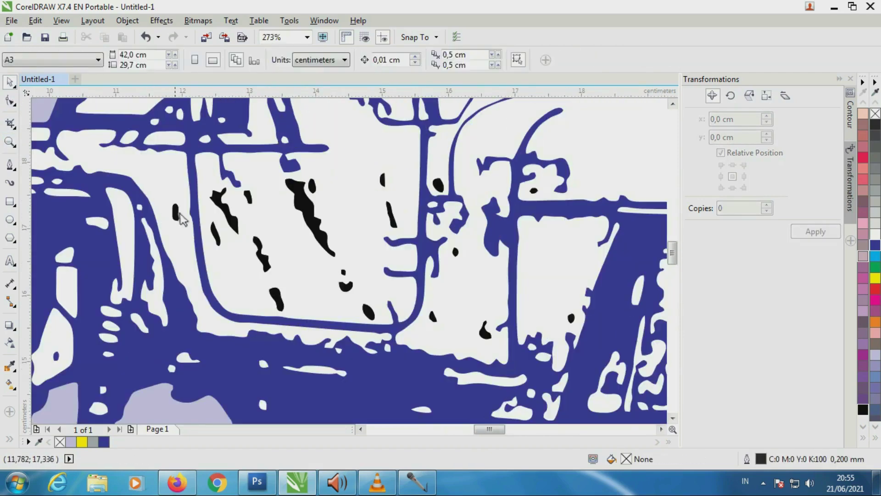
- Delete the large black blob and the small black specks on the jeep's door
{"action": "left_click", "coordinate": [246, 197]}
{"action": "key", "text": "Escape"}
{"action": "left_click", "coordinate": [301, 201]}
{"action": "key", "text": "Delete"}
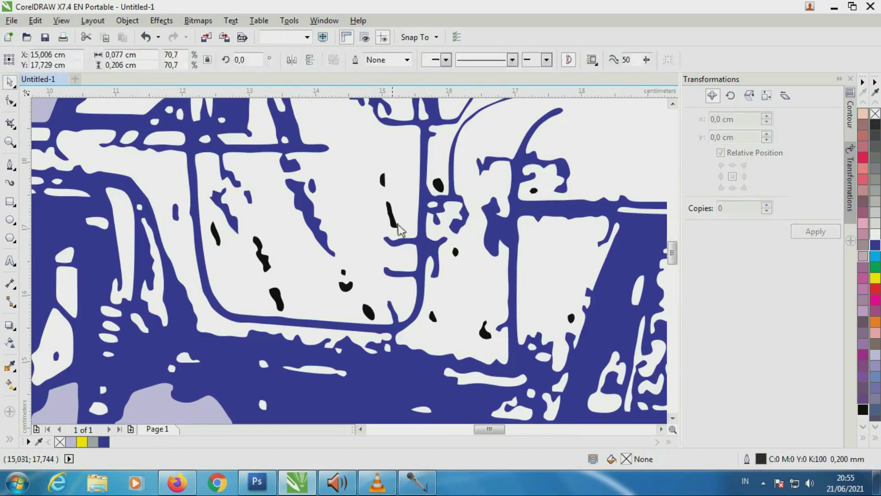
{"action": "key", "text": "Delete"}
{"action": "left_click", "coordinate": [345, 284]}
{"action": "key", "text": "Delete"}
{"action": "left_click", "coordinate": [264, 257]}
{"action": "key", "text": "Delete"}
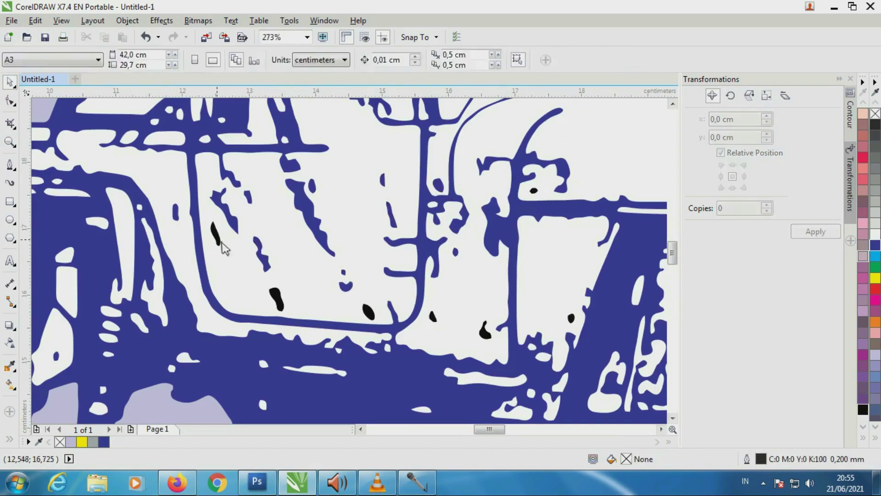
{"action": "left_click", "coordinate": [370, 312]}
{"action": "key", "text": "Delete"}
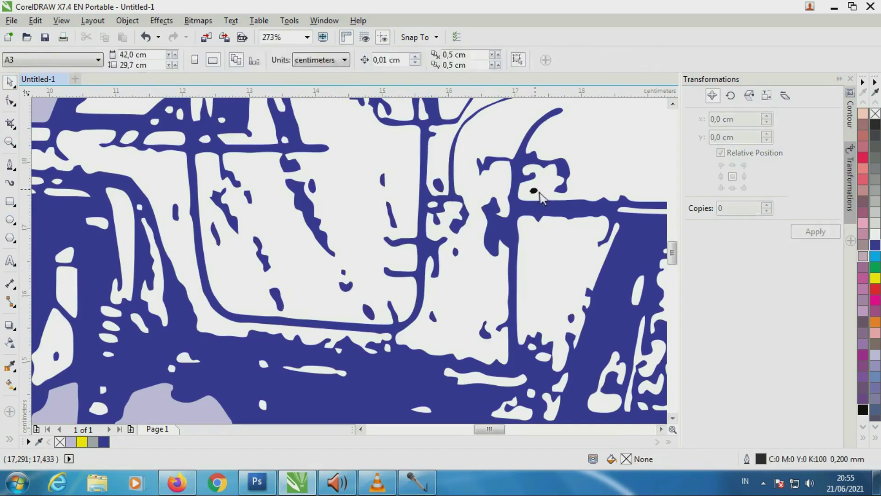
- Zoom in on the jeep's front to check for remaining specks
{"action": "key", "text": "z"}
{"action": "scroll", "coordinate": [448, 278], "scroll_direction": "down", "scroll_amount": 1}
{"action": "scroll", "coordinate": [447, 278], "scroll_direction": "down", "scroll_amount": 1}
{"action": "left_click_drag", "start_coordinate": [310, 190], "coordinate": [448, 278]}
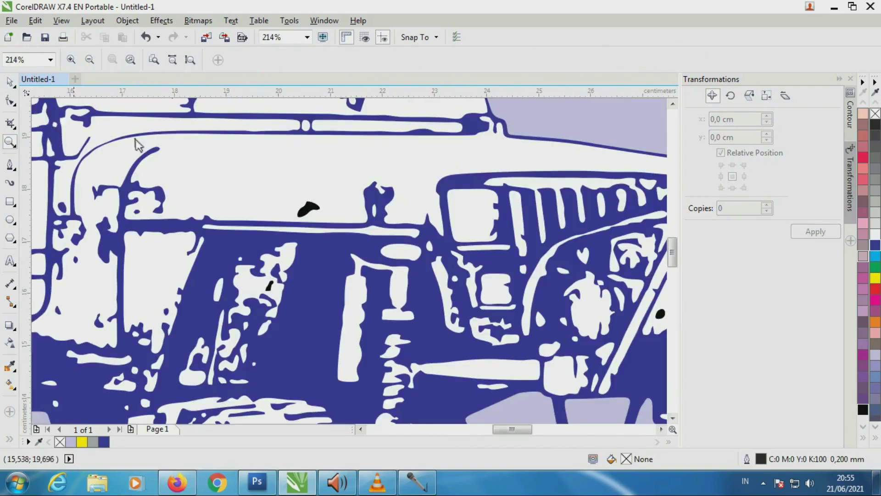
{"action": "key", "text": "space"}
{"action": "key", "text": "Escape"}
- Zoom in on the jeep's front and cabin to inspect the tyres
{"action": "left_click", "coordinate": [10, 143]}
{"action": "scroll", "coordinate": [349, 257], "scroll_direction": "down", "scroll_amount": 2}
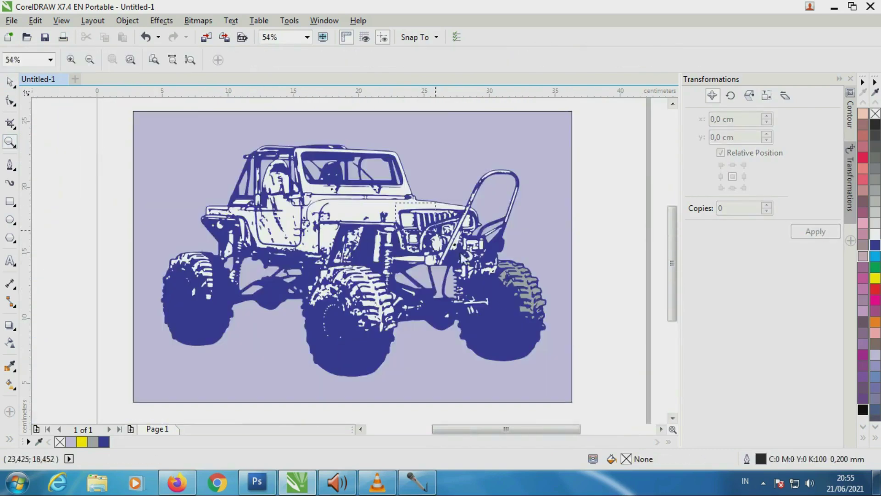
{"action": "left_click_drag", "start_coordinate": [358, 198], "coordinate": [542, 358]}
{"action": "key", "text": "space"}
{"action": "left_click", "coordinate": [542, 358]}
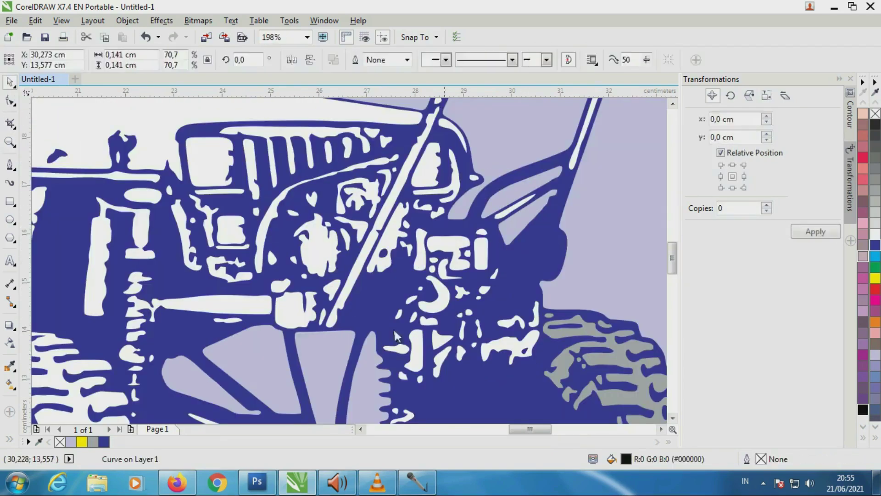
{"action": "key", "text": "z"}
{"action": "scroll", "coordinate": [154, 144], "scroll_direction": "down", "scroll_amount": 2}
{"action": "left_click_drag", "start_coordinate": [250, 154], "coordinate": [427, 236]}
{"action": "scroll", "coordinate": [193, 193], "scroll_direction": "down", "scroll_amount": 2}
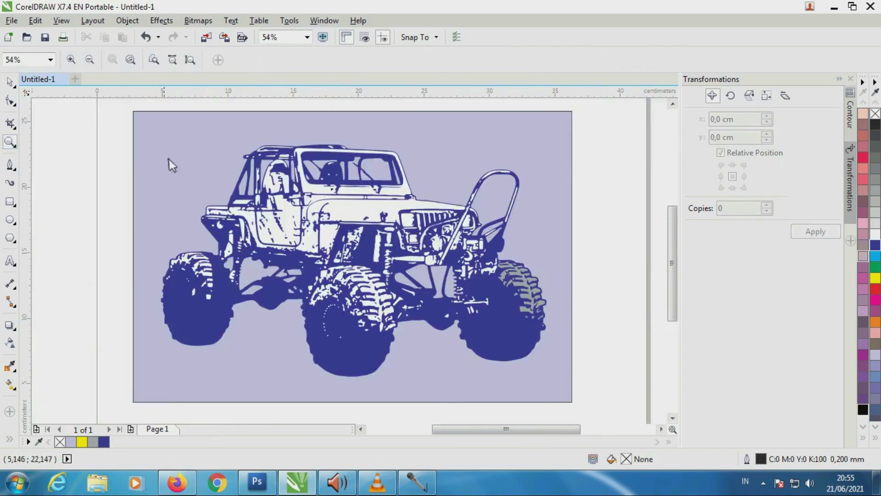
{"action": "scroll", "coordinate": [128, 226], "scroll_direction": "up", "scroll_amount": 2}
{"action": "scroll", "coordinate": [133, 222], "scroll_direction": "down", "scroll_amount": 2}
- Select the left, right and middle tyre tread pieces and merge each set into one shape
{"action": "left_click_drag", "start_coordinate": [134, 222], "coordinate": [291, 368]}
{"action": "key", "text": "space"}
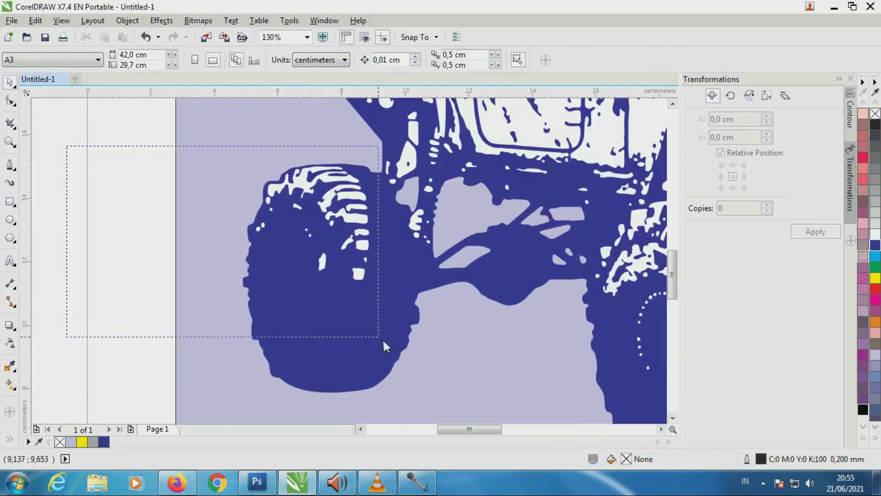
{"action": "left_click_drag", "start_coordinate": [383, 338], "coordinate": [383, 338]}
{"action": "scroll", "coordinate": [98, 163], "scroll_direction": "down", "scroll_amount": 2}
{"action": "left_click", "coordinate": [527, 288], "text": "shift"}
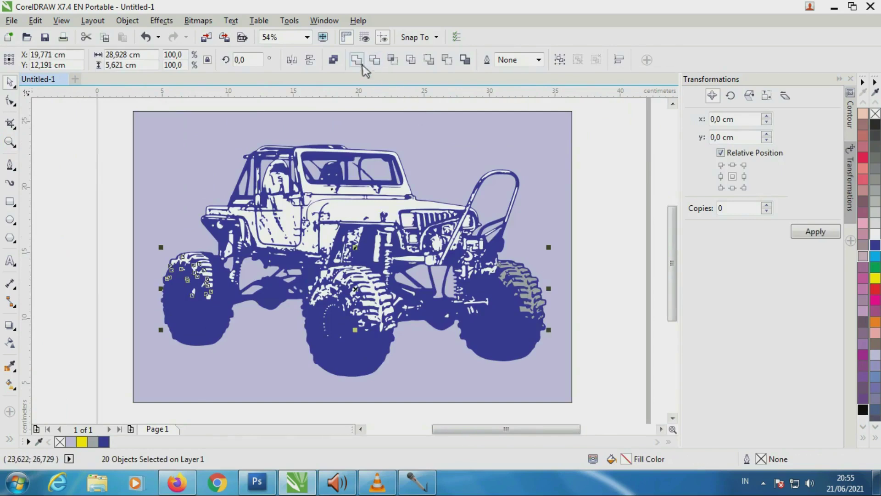
{"action": "left_click", "coordinate": [356, 60]}
{"action": "left_click_drag", "start_coordinate": [303, 374], "coordinate": [380, 304]}
{"action": "left_click_drag", "start_coordinate": [348, 329], "coordinate": [347, 327]}
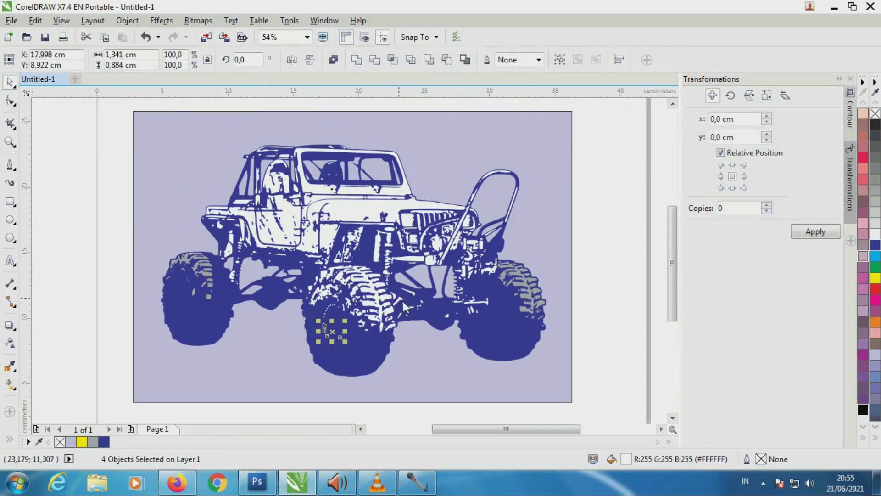
{"action": "left_click", "coordinate": [356, 60]}
- Merge the left front tyre's pieces into one shape
{"action": "key", "text": "ctrl+a"}
{"action": "left_click", "coordinate": [387, 296]}
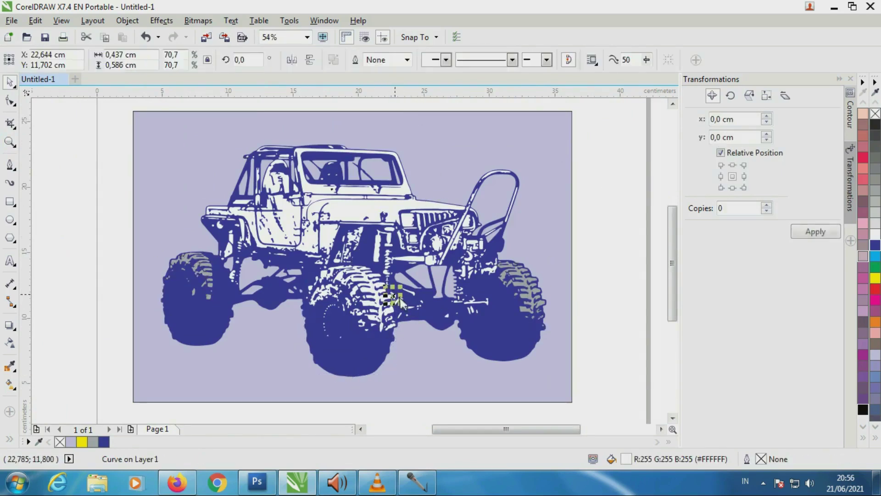
{"action": "left_click", "coordinate": [299, 384]}
{"action": "mouse_move", "coordinate": [286, 372]}
{"action": "left_mouse_down"}
{"action": "mouse_move", "coordinate": [402, 283]}
{"action": "mouse_move", "coordinate": [403, 295]}
{"action": "left_mouse_up"}
{"action": "key", "text": "ctrl+a"}
{"action": "left_click", "coordinate": [357, 60]}
{"action": "key", "text": "Escape"}
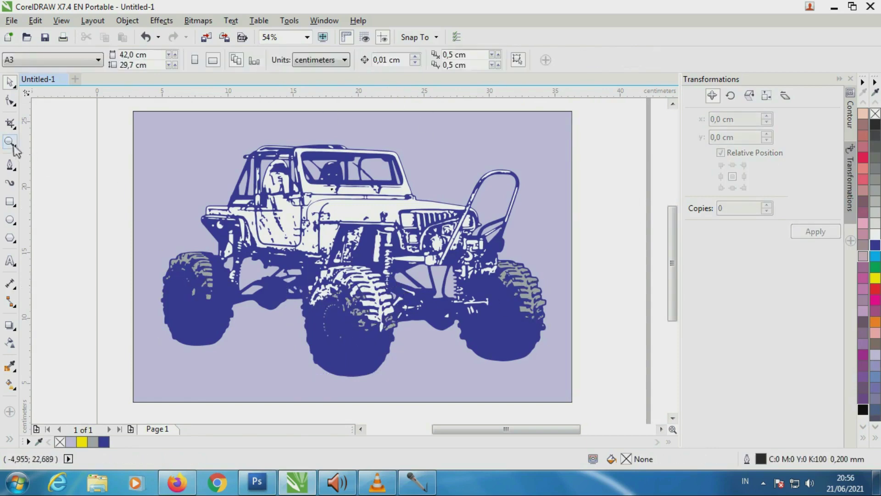
- Zoom on the jeep's lower half and select the grey tread pieces on the tyres
{"action": "left_click", "coordinate": [10, 142]}
{"action": "left_click_drag", "start_coordinate": [250, 342], "coordinate": [469, 239]}
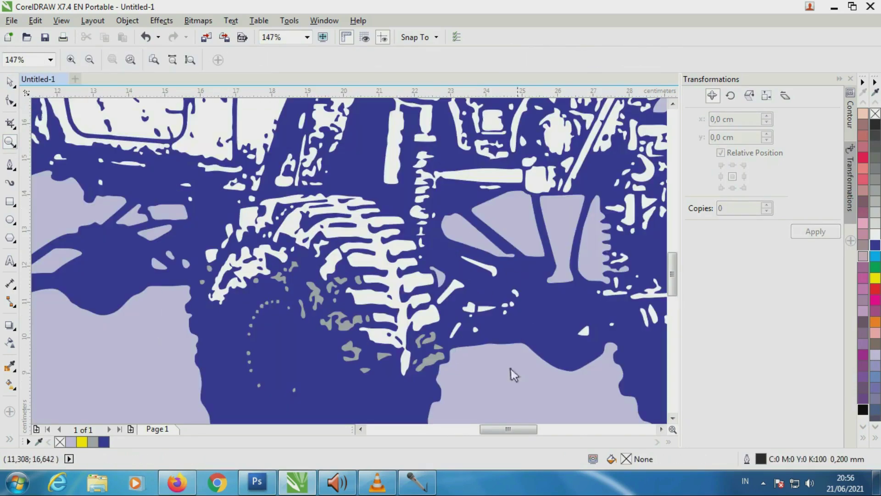
{"action": "right_click", "coordinate": [426, 291]}
{"action": "left_click_drag", "start_coordinate": [488, 399], "coordinate": [488, 397]}
{"action": "key", "text": "space"}
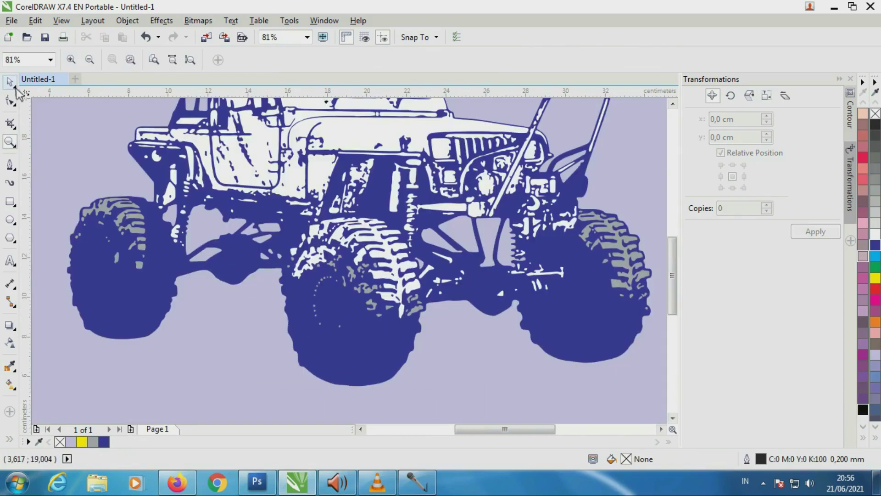
{"action": "left_click_drag", "start_coordinate": [291, 220], "coordinate": [286, 217]}
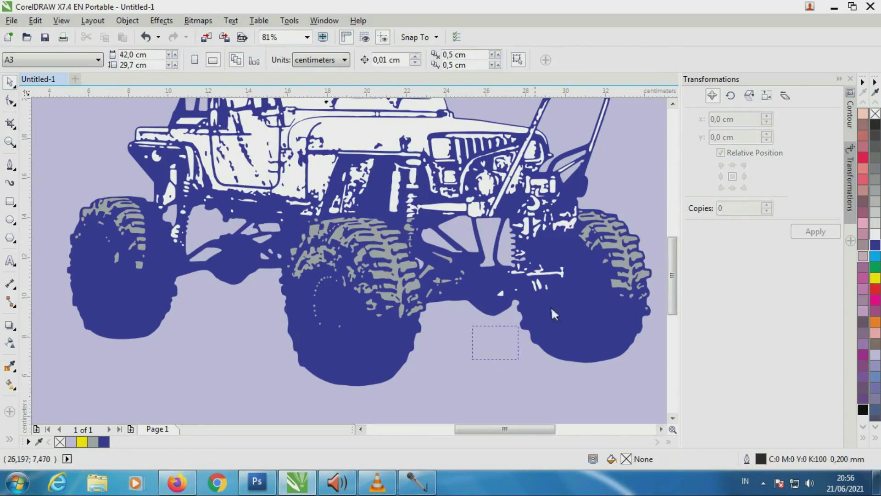
{"action": "left_click_drag", "start_coordinate": [488, 353], "coordinate": [519, 323]}
{"action": "key", "text": "Escape"}
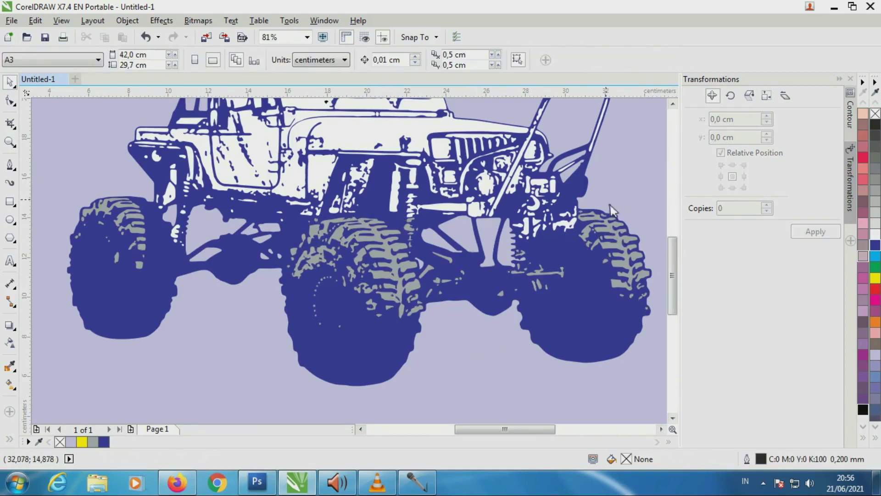
- Combine the small white parts by the front wheel and right tyre into single shapes
{"action": "left_click_drag", "start_coordinate": [558, 244], "coordinate": [553, 243]}
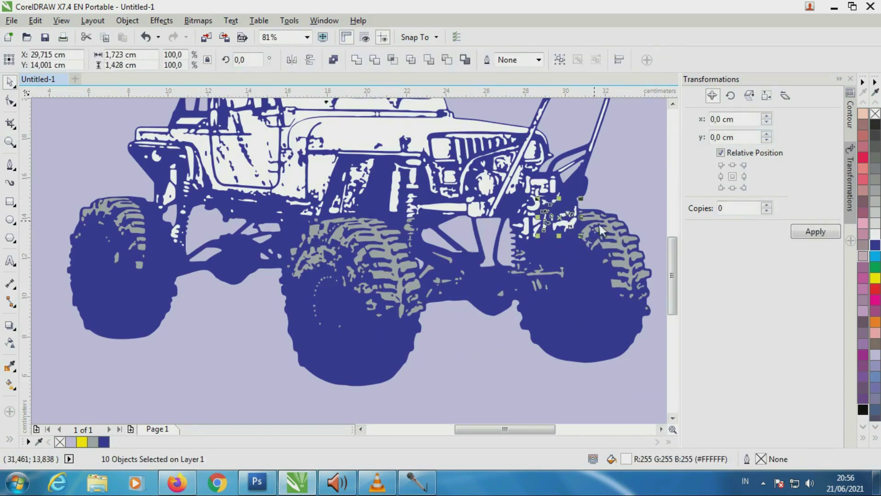
{"action": "left_click", "coordinate": [366, 69]}
{"action": "left_click_drag", "start_coordinate": [487, 350], "coordinate": [540, 249]}
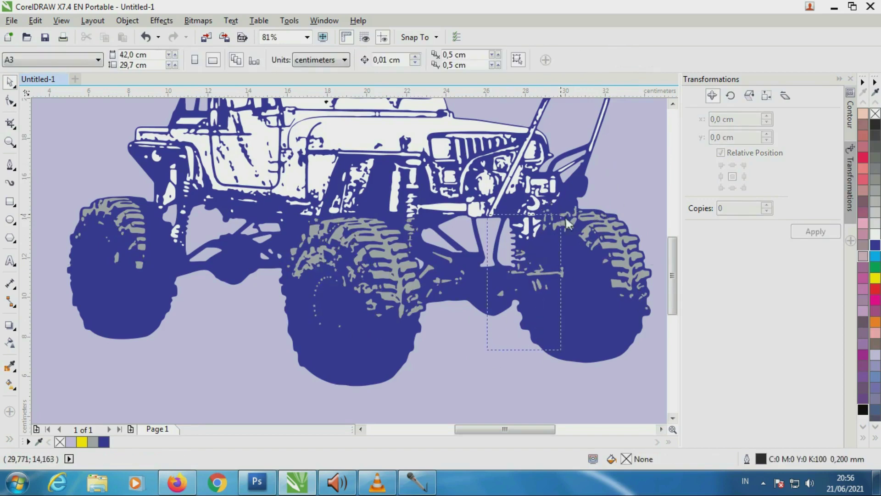
{"action": "left_click_drag", "start_coordinate": [565, 216], "coordinate": [565, 216]}
{"action": "left_click", "coordinate": [363, 64]}
- Combine the middle tyre's grey tread pieces into one shape
{"action": "mouse_move", "coordinate": [371, 398]}
{"action": "left_mouse_down"}
{"action": "mouse_move", "coordinate": [411, 217]}
{"action": "mouse_move", "coordinate": [436, 161]}
{"action": "left_mouse_up"}
{"action": "key", "text": "ctrl+l"}
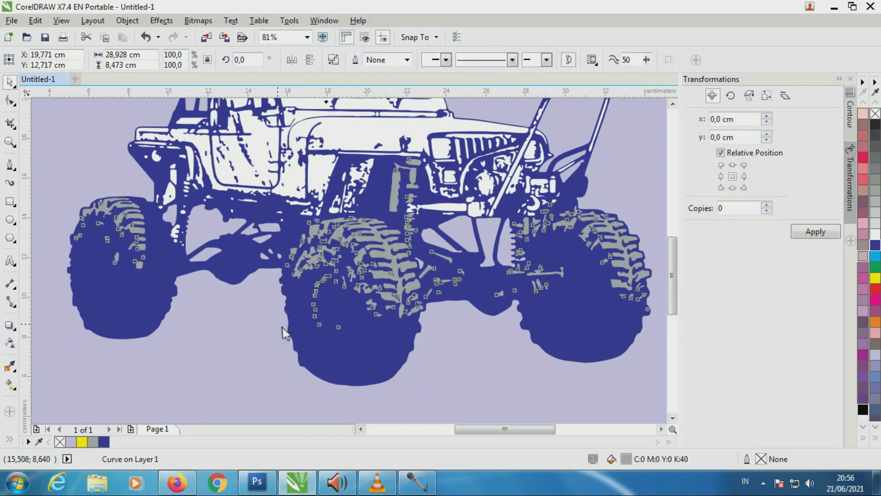
{"action": "left_click_drag", "start_coordinate": [269, 322], "coordinate": [362, 192]}
{"action": "left_click_drag", "start_coordinate": [385, 156], "coordinate": [384, 154]}
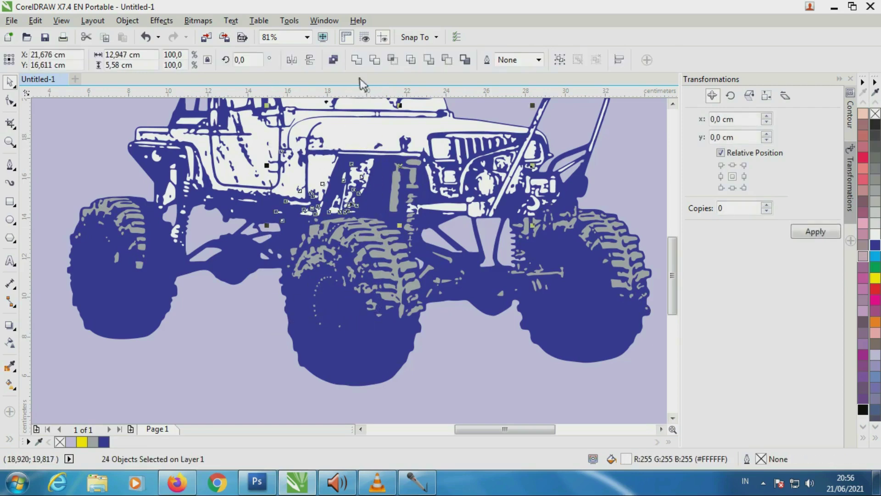
- Combine the hood pieces and fill them green, and make the headlight pieces yellow
{"action": "left_click", "coordinate": [362, 59]}
{"action": "left_click", "coordinate": [876, 266]}
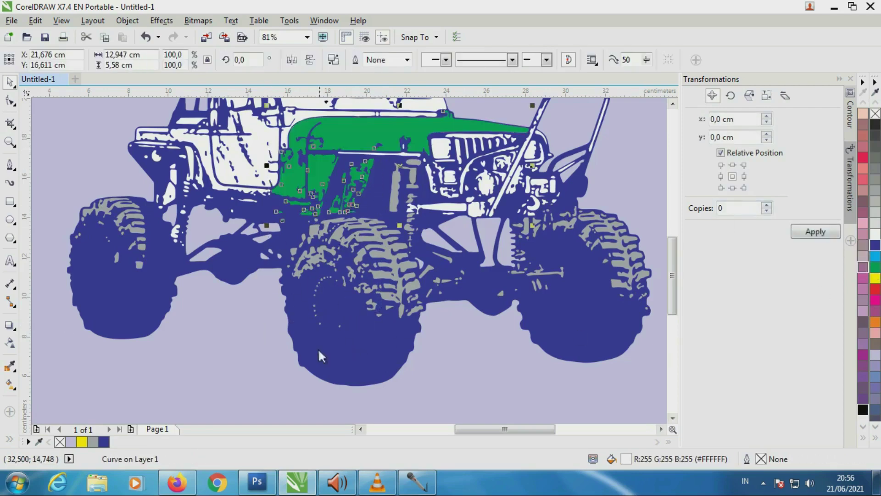
{"action": "left_click_drag", "start_coordinate": [425, 131], "coordinate": [537, 161]}
{"action": "left_click", "coordinate": [363, 60]}
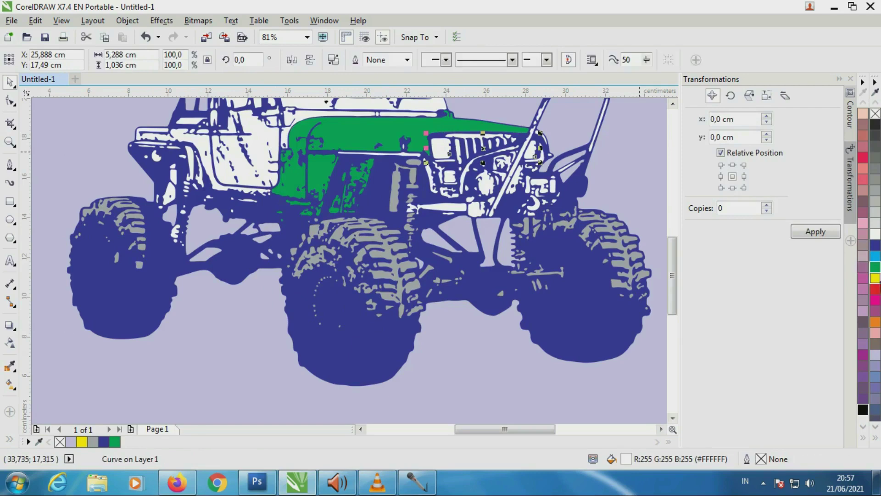
{"action": "left_click", "coordinate": [876, 278]}
{"action": "key", "text": "Escape"}
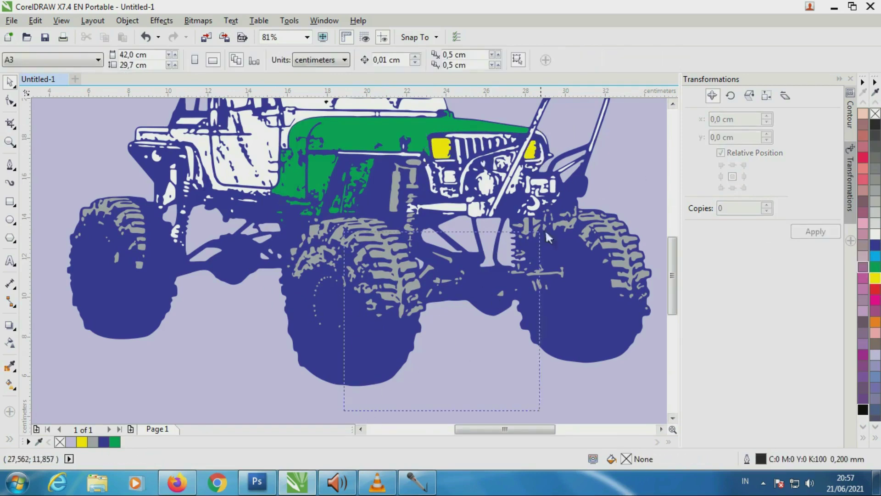
- Combine the small grey pieces around the front bumper into one curve
{"action": "left_click_drag", "start_coordinate": [524, 202], "coordinate": [565, 178]}
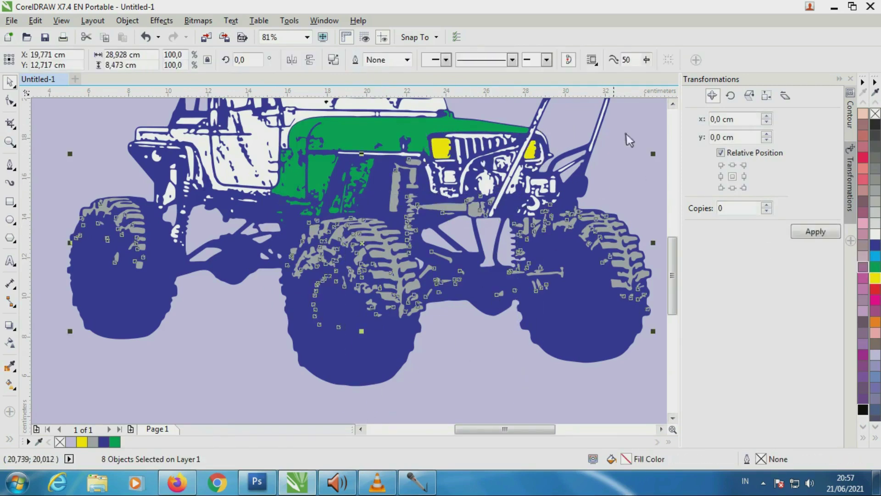
{"action": "left_click", "coordinate": [571, 177]}
{"action": "left_click", "coordinate": [599, 152], "text": "shift"}
{"action": "left_click", "coordinate": [596, 221], "text": "shift"}
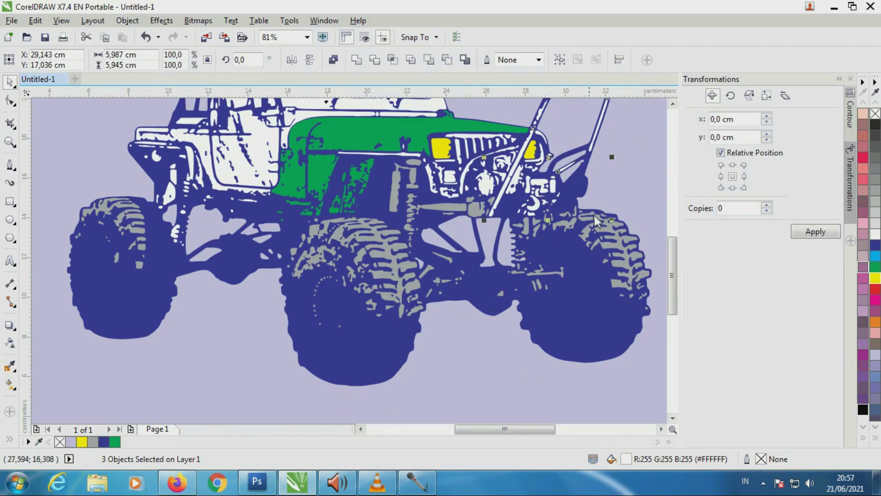
{"action": "left_click", "coordinate": [622, 255], "text": "shift"}
{"action": "key", "text": "ctrl+l"}
{"action": "scroll", "coordinate": [661, 126], "scroll_direction": "up", "scroll_amount": 3}
{"action": "left_click", "coordinate": [610, 338], "text": "shift"}
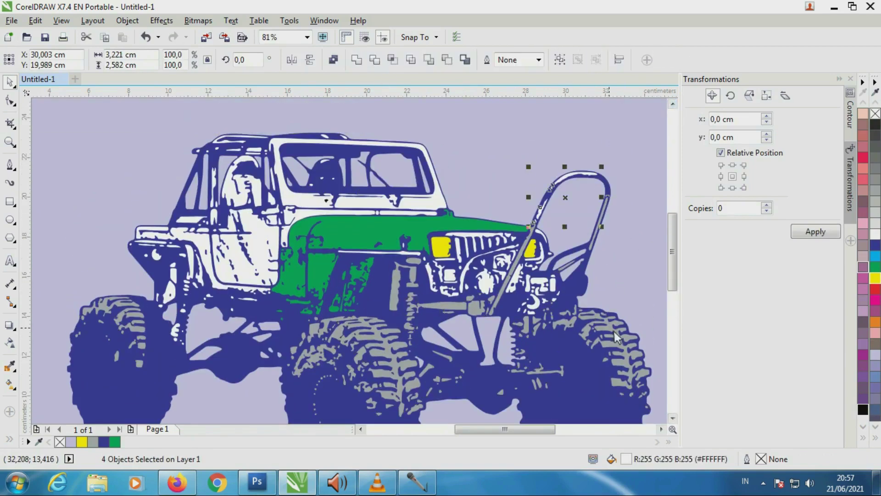
{"action": "left_click", "coordinate": [438, 151], "text": "shift"}
{"action": "left_click", "coordinate": [465, 203]}
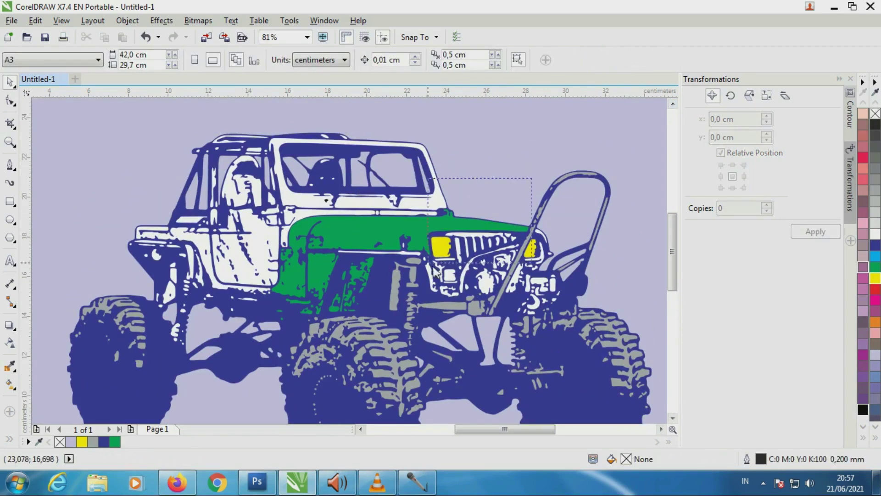
- Combine the grille and body grey pieces into curves and delete the white grille pieces
{"action": "left_click_drag", "start_coordinate": [533, 178], "coordinate": [435, 270]}
{"action": "key", "text": "ctrl+l"}
{"action": "mouse_move", "coordinate": [455, 184]}
{"action": "left_mouse_down"}
{"action": "mouse_move", "coordinate": [511, 317]}
{"action": "mouse_move", "coordinate": [532, 329]}
{"action": "left_mouse_up"}
{"action": "left_click", "coordinate": [549, 267], "text": "shift"}
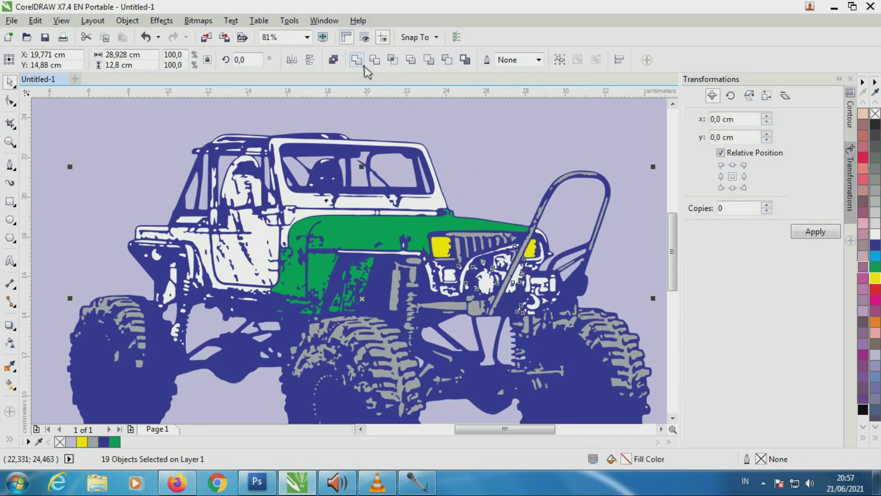
{"action": "key", "text": "ctrl+l"}
{"action": "left_click_drag", "start_coordinate": [521, 203], "coordinate": [568, 279]}
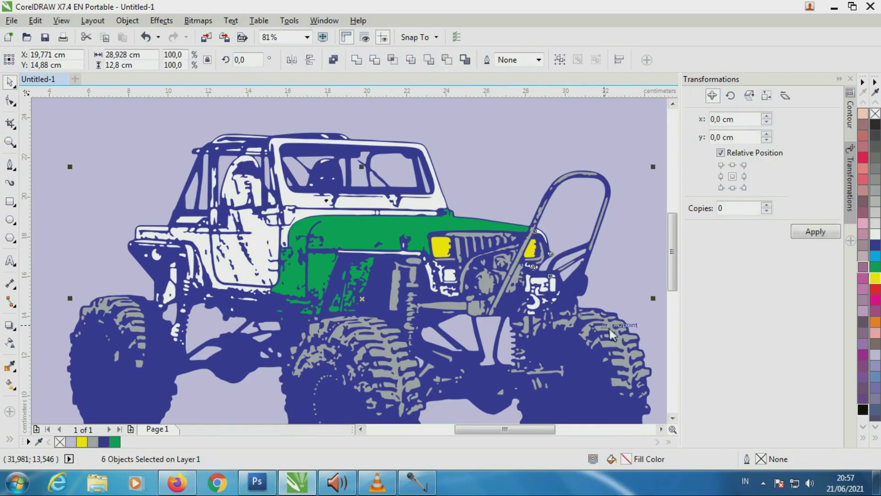
{"action": "left_click", "coordinate": [516, 137]}
{"action": "left_click_drag", "start_coordinate": [510, 327], "coordinate": [512, 327]}
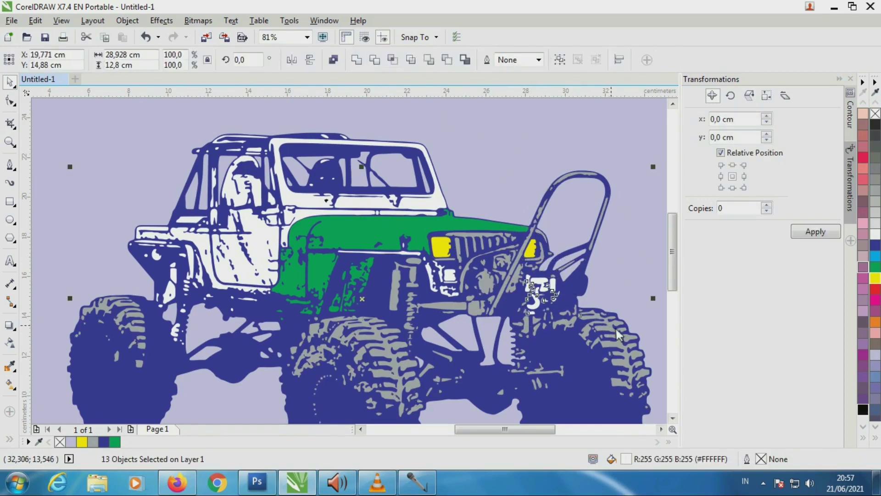
{"action": "key", "text": "Delete"}
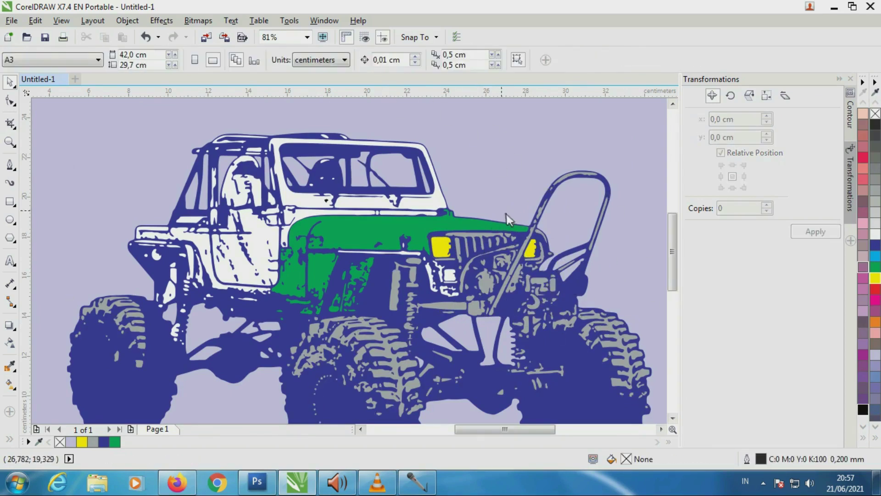
- Recolour the white cab piece green
{"action": "left_click", "coordinate": [509, 219]}
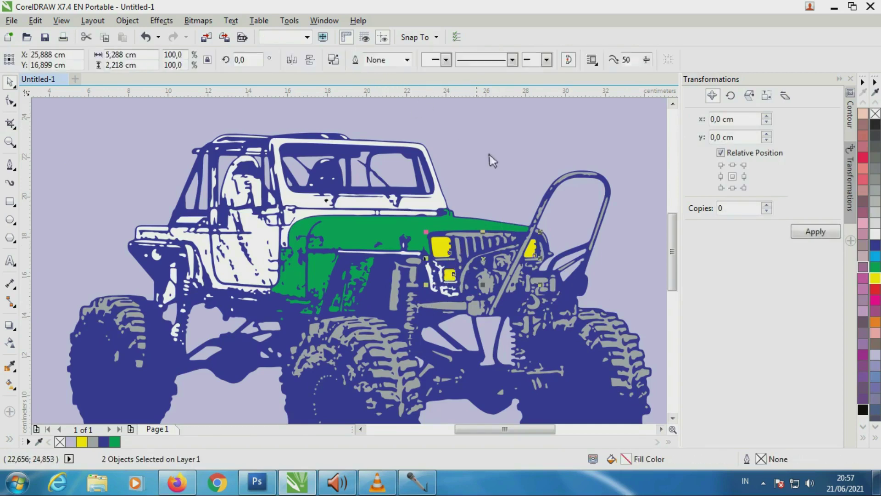
{"action": "left_click", "coordinate": [383, 251], "text": "shift"}
{"action": "left_click", "coordinate": [479, 310], "text": "shift"}
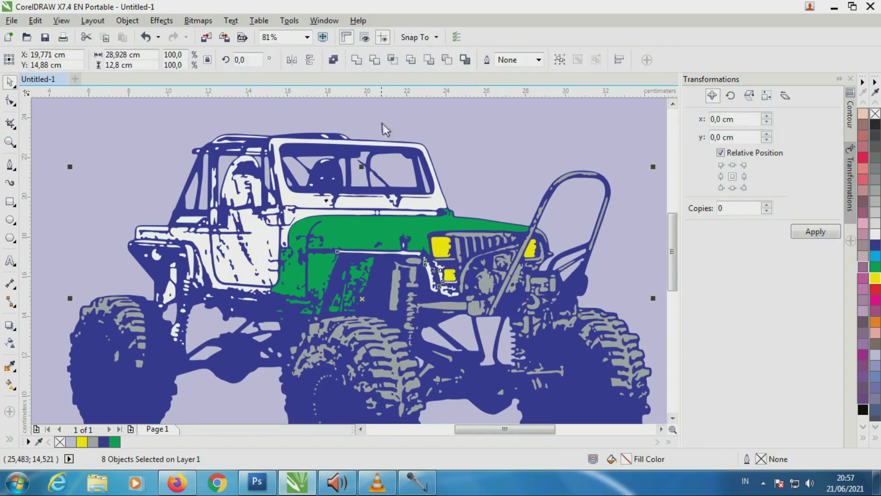
{"action": "left_click", "coordinate": [484, 158]}
{"action": "left_click", "coordinate": [415, 256]}
{"action": "left_click", "coordinate": [403, 244], "text": "shift"}
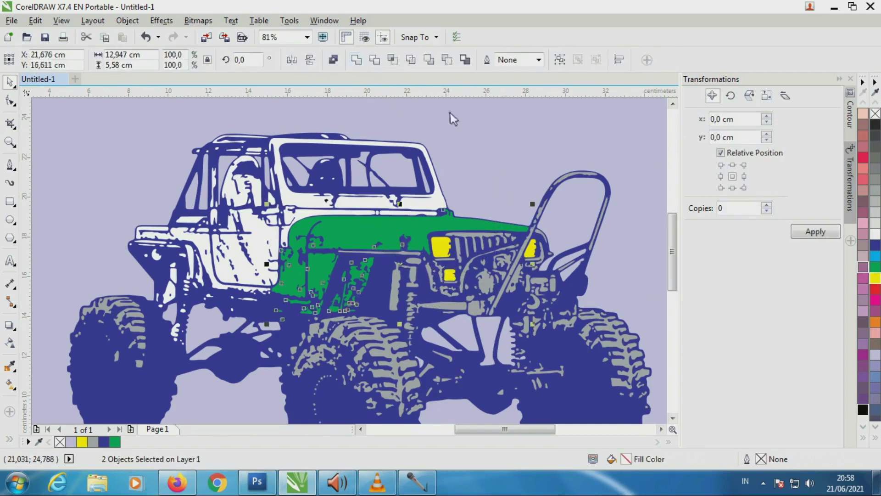
{"action": "left_click", "coordinate": [450, 119]}
{"action": "left_click", "coordinate": [442, 142]}
{"action": "key", "text": "Escape"}
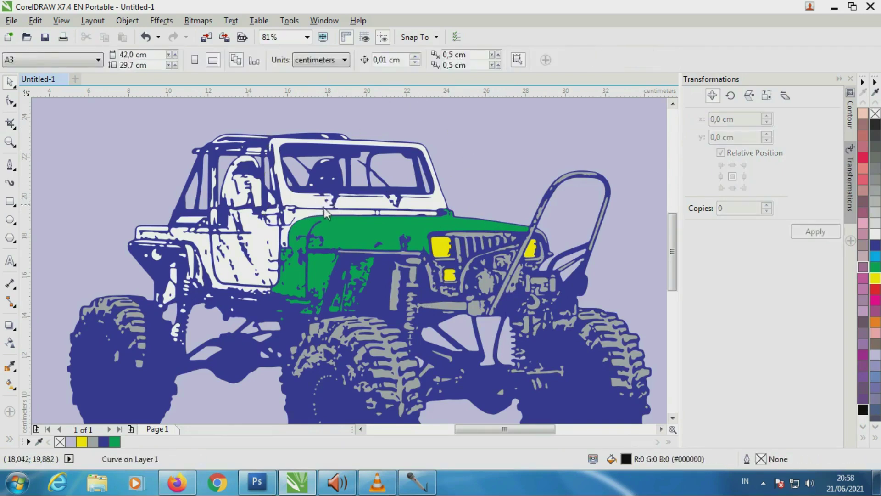
{"action": "left_click", "coordinate": [325, 211]}
{"action": "left_click", "coordinate": [327, 228], "text": "shift"}
{"action": "key", "text": "ctrl+l"}
{"action": "left_click", "coordinate": [111, 228]}
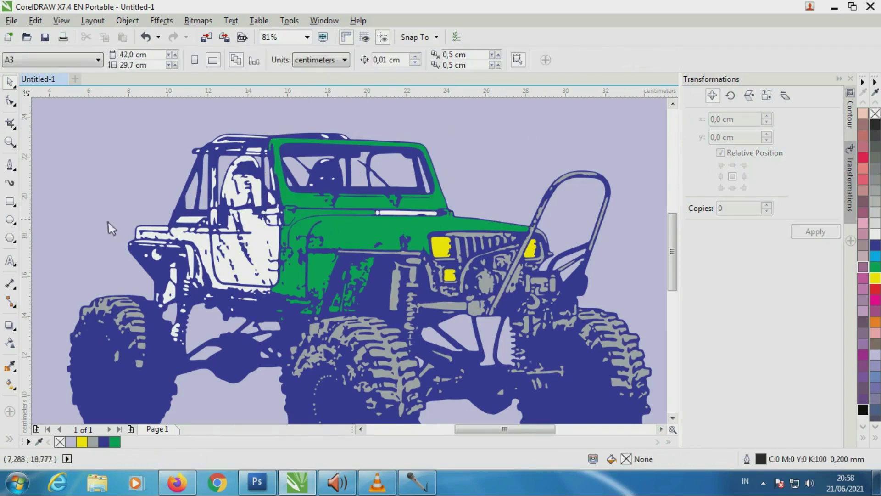
- Weld the rear fender pieces and merge the small rear-wheel pieces into the blue body
{"action": "left_click_drag", "start_coordinate": [214, 356], "coordinate": [214, 356]}
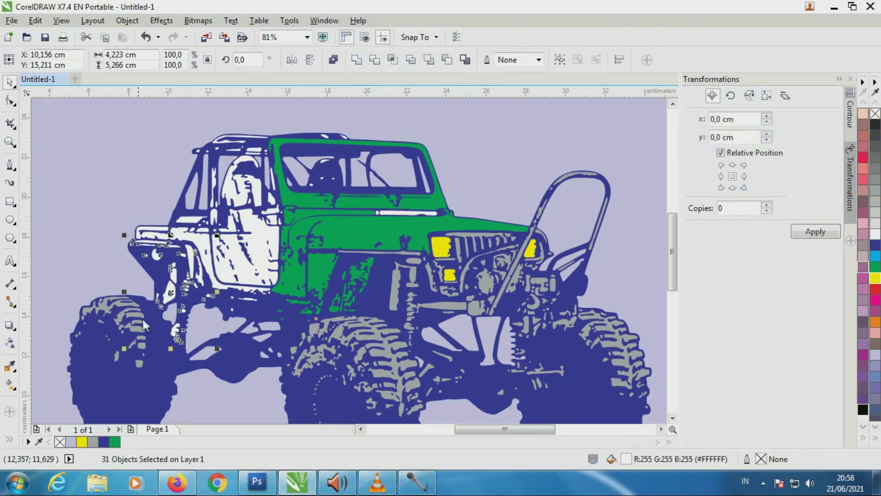
{"action": "left_click", "coordinate": [358, 69]}
{"action": "left_click", "coordinate": [104, 187]}
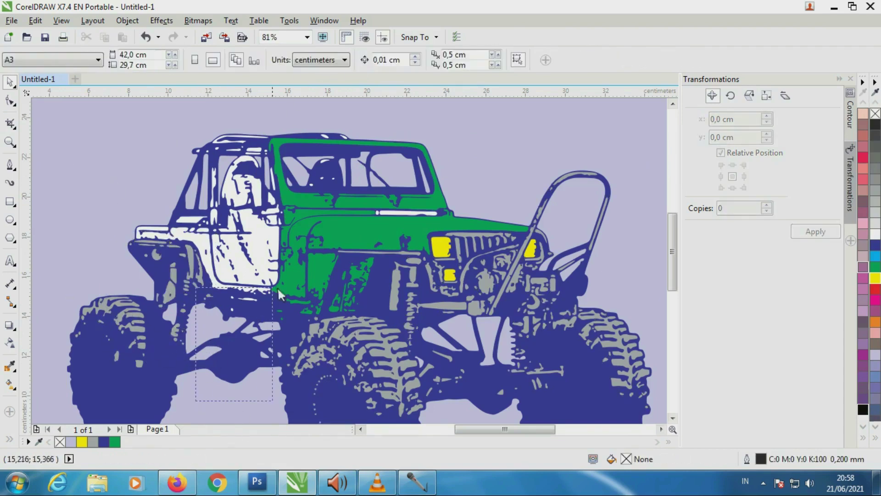
{"action": "left_click_drag", "start_coordinate": [284, 280], "coordinate": [178, 327]}
{"action": "left_click", "coordinate": [357, 60]}
{"action": "left_click", "coordinate": [95, 218]}
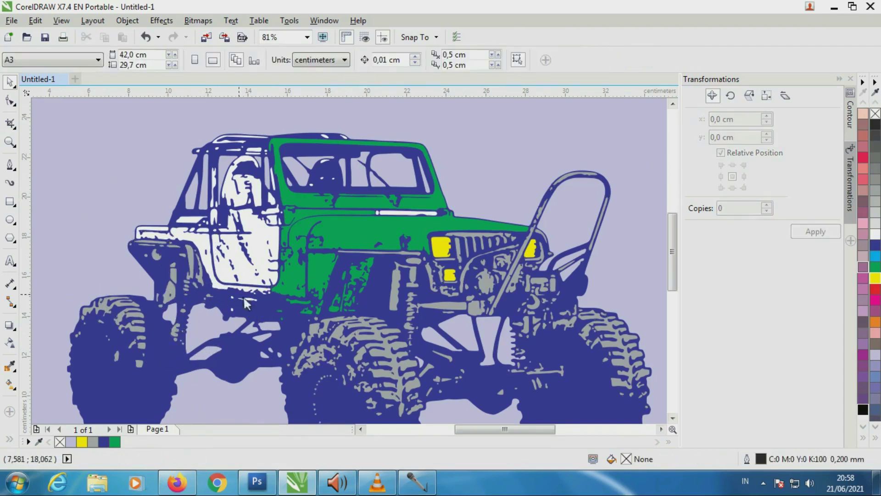
{"action": "left_click", "coordinate": [255, 309]}
{"action": "left_click", "coordinate": [145, 330], "text": "shift"}
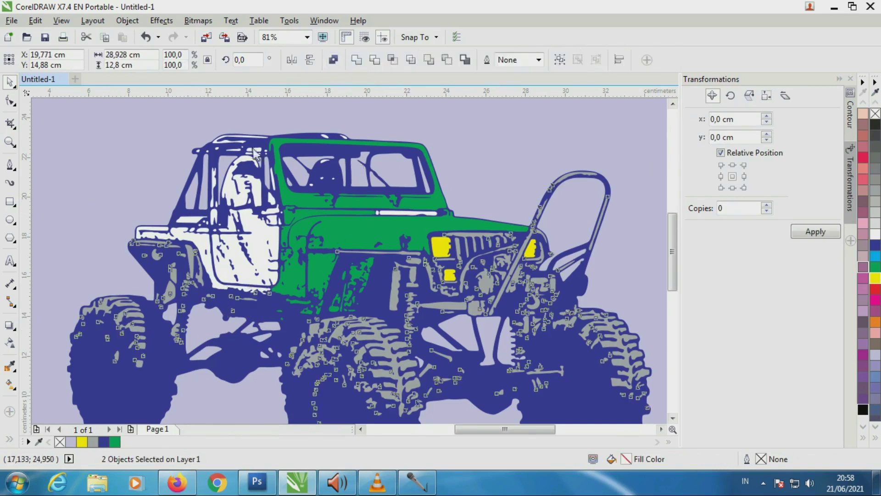
{"action": "left_click", "coordinate": [349, 60]}
{"action": "left_click", "coordinate": [106, 192]}
- Merge the white door pieces into the green body
{"action": "left_click_drag", "start_coordinate": [290, 297], "coordinate": [292, 296]}
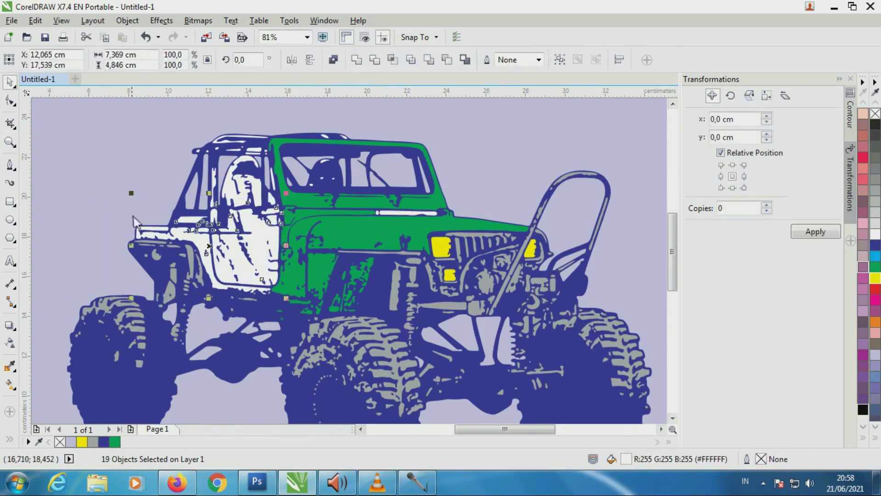
{"action": "left_click", "coordinate": [119, 223]}
{"action": "left_click", "coordinate": [241, 266]}
{"action": "left_click", "coordinate": [337, 225], "text": "shift"}
{"action": "left_click", "coordinate": [357, 59]}
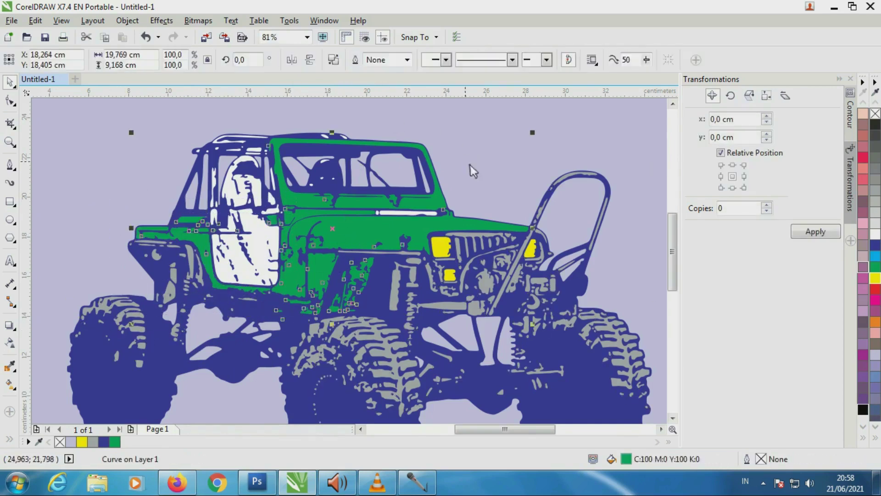
{"action": "left_click", "coordinate": [374, 221]}
{"action": "left_click", "coordinate": [356, 60]}
{"action": "left_click", "coordinate": [335, 236]}
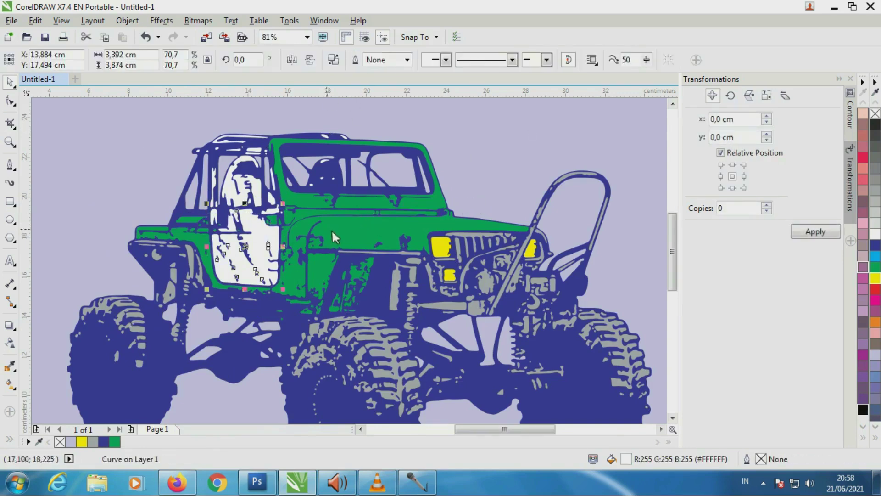
- Select the roll cage and driver's seat pieces together with the green body
{"action": "left_click", "coordinate": [356, 59]}
{"action": "left_click", "coordinate": [183, 167]}
{"action": "left_click", "coordinate": [248, 148]}
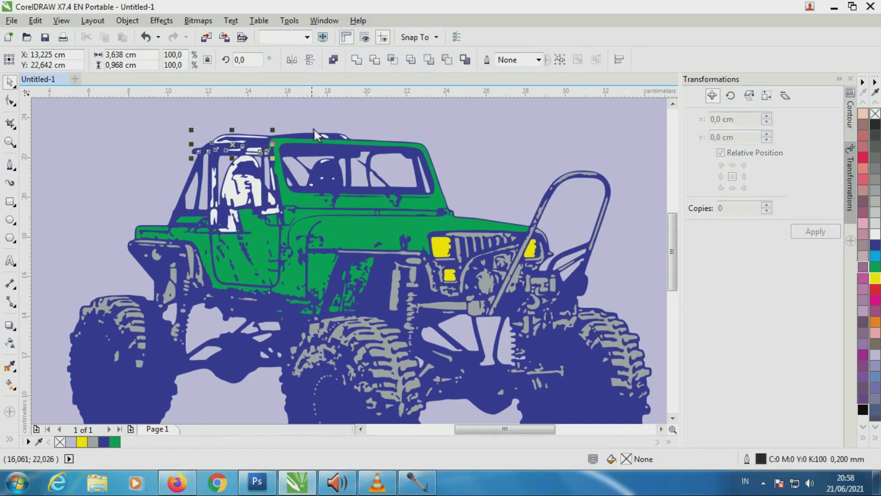
{"action": "left_click", "coordinate": [623, 343], "text": "shift"}
{"action": "left_click", "coordinate": [488, 137]}
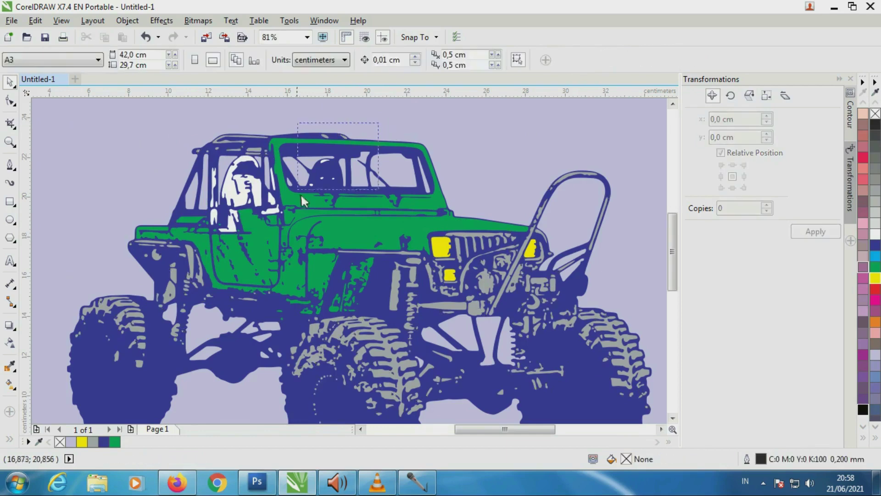
{"action": "left_click", "coordinate": [619, 338]}
{"action": "left_click", "coordinate": [210, 133]}
{"action": "left_click", "coordinate": [241, 218]}
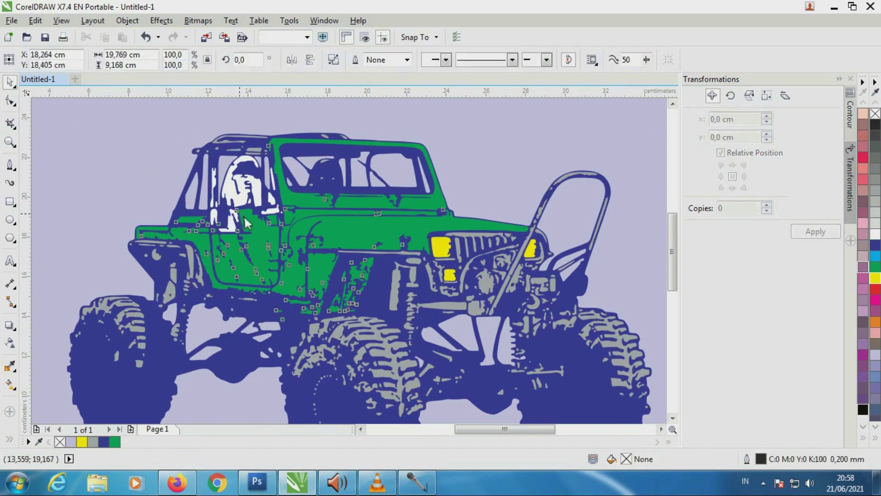
{"action": "left_click", "coordinate": [220, 225]}
{"action": "left_click", "coordinate": [206, 250], "text": "shift"}
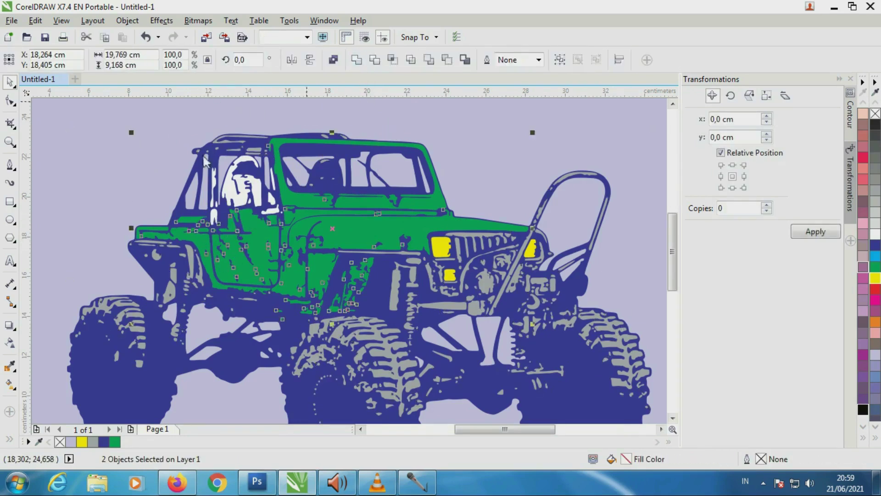
- Fill the white pieces around the driver area with grey
{"action": "key", "text": "z"}
{"action": "left_click_drag", "start_coordinate": [251, 138], "coordinate": [268, 283]}
{"action": "key", "text": "space"}
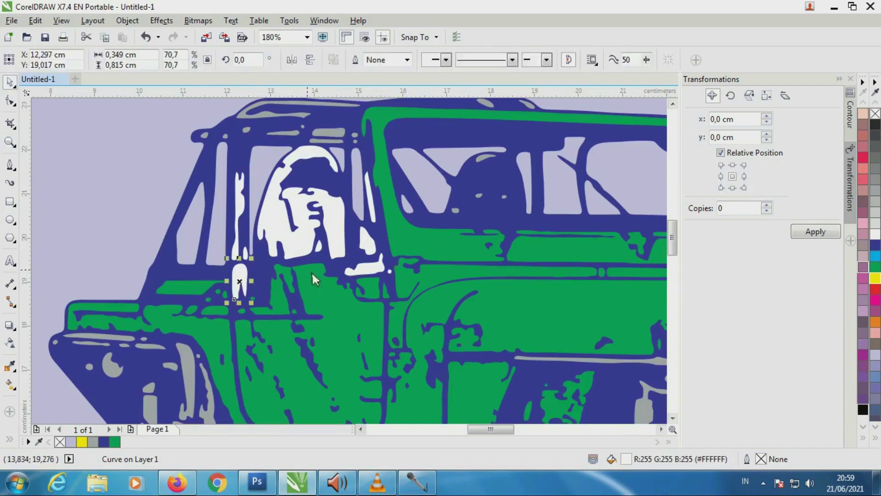
{"action": "left_click_drag", "start_coordinate": [322, 284], "coordinate": [413, 246]}
{"action": "left_click", "coordinate": [373, 206], "text": "shift"}
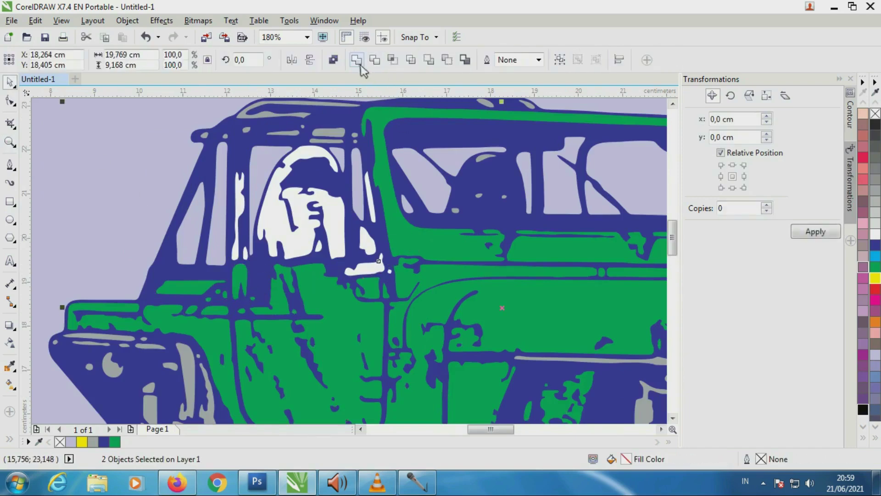
{"action": "left_click_drag", "start_coordinate": [269, 284], "coordinate": [271, 287]}
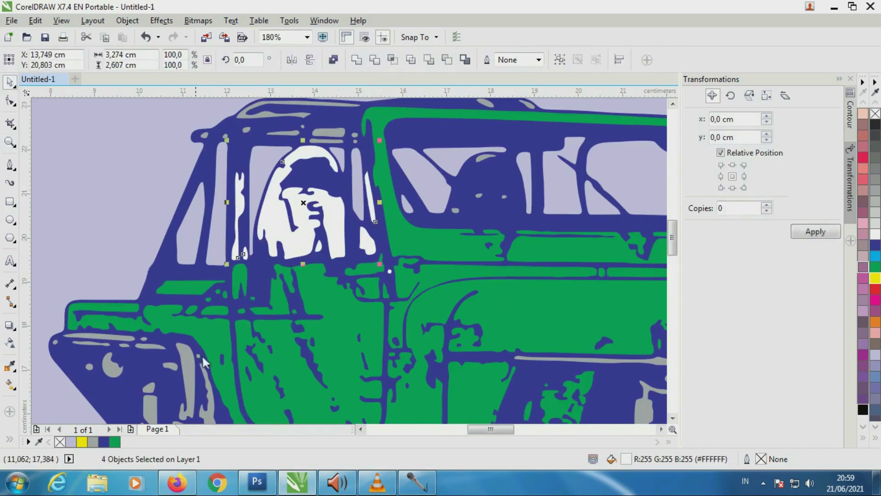
{"action": "left_click", "coordinate": [92, 441]}
- Zoom out to view the whole jeep
{"action": "key", "text": "Escape"}
{"action": "key", "text": "z"}
{"action": "key", "text": "F3"}
{"action": "key", "text": "space"}
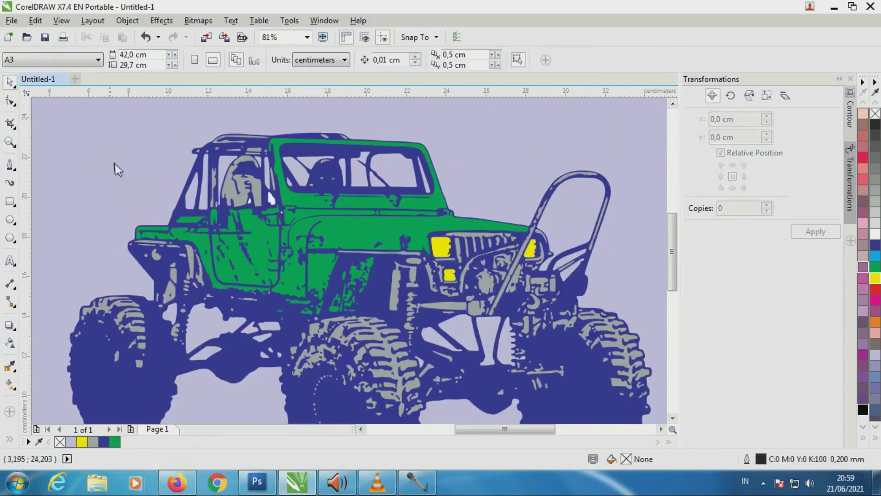
{"action": "left_click_drag", "start_coordinate": [114, 167], "coordinate": [294, 235]}
{"action": "key", "text": "Escape"}
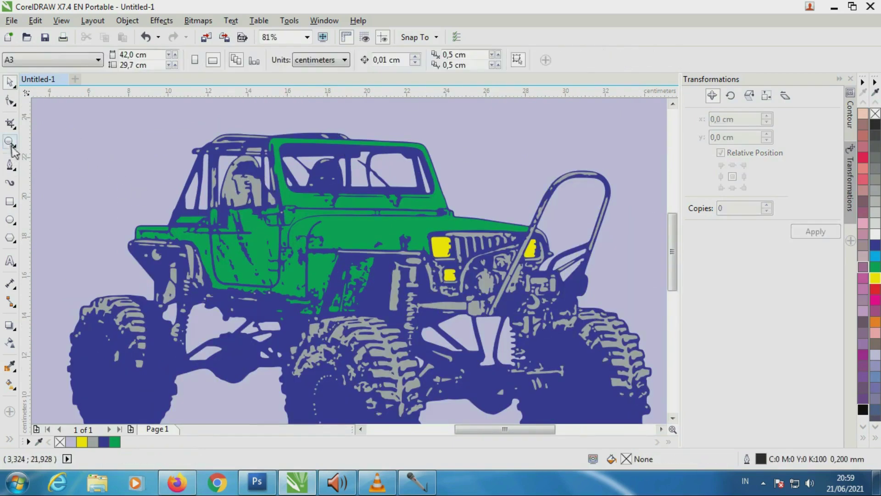
{"action": "key", "text": "F4"}
- Unlock and delete the lavender background, and fill the jeep's blue part black
{"action": "right_click", "coordinate": [200, 171]}
{"action": "left_click", "coordinate": [243, 171]}
{"action": "key", "text": "Delete"}
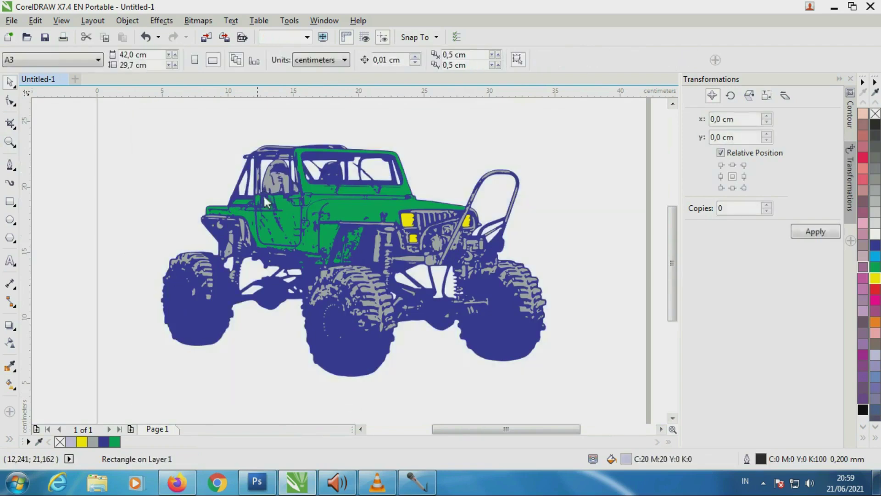
{"action": "left_click", "coordinate": [426, 338]}
{"action": "left_click", "coordinate": [872, 439]}
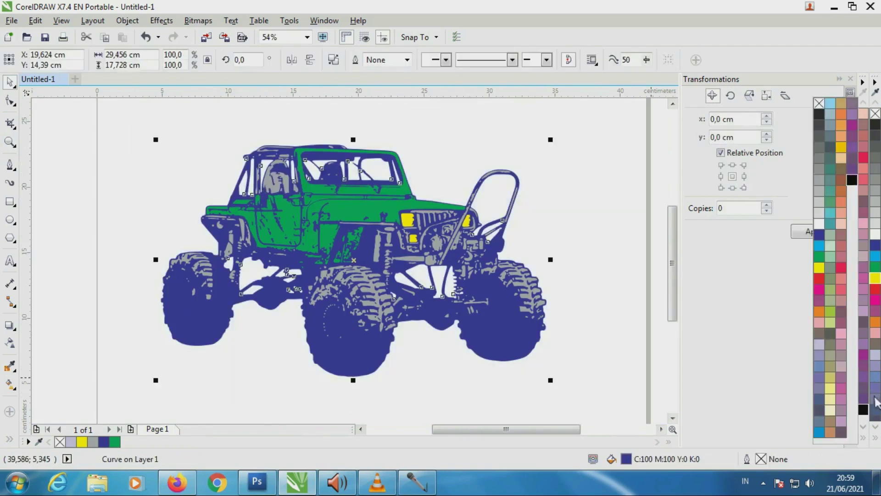
{"action": "left_click", "coordinate": [857, 183]}
- Group the four jeep pieces and shrink the group to about 60% mid-page
{"action": "left_click_drag", "start_coordinate": [78, 118], "coordinate": [559, 347]}
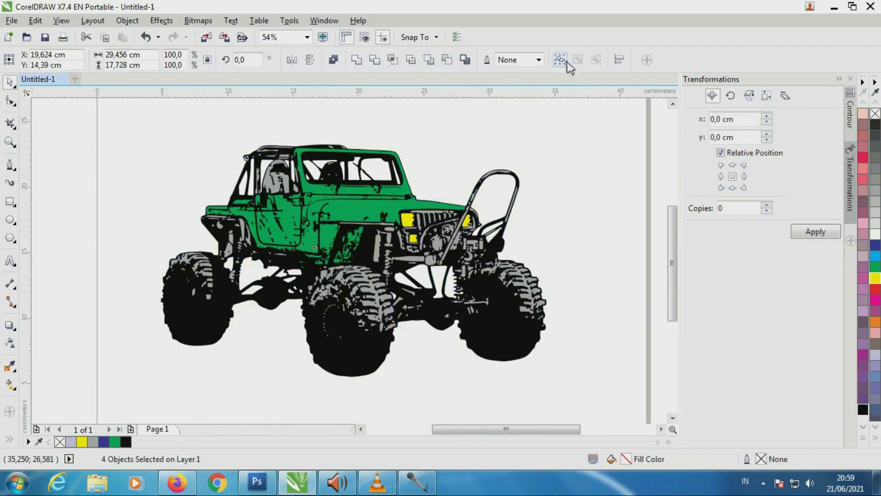
{"action": "left_click", "coordinate": [326, 132]}
{"action": "left_click", "coordinate": [10, 142]}
{"action": "scroll", "coordinate": [304, 201], "scroll_direction": "down", "scroll_amount": 1}
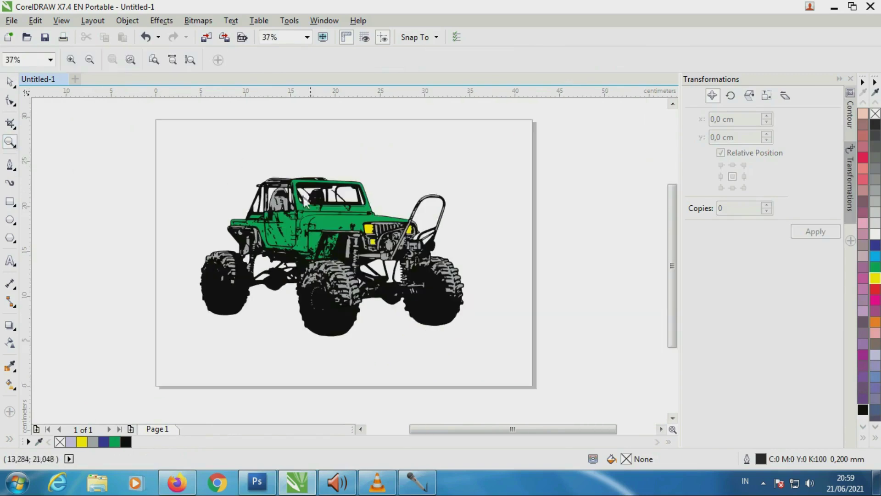
{"action": "double_click", "coordinate": [10, 82]}
{"action": "left_click_drag", "start_coordinate": [497, 353], "coordinate": [384, 248]}
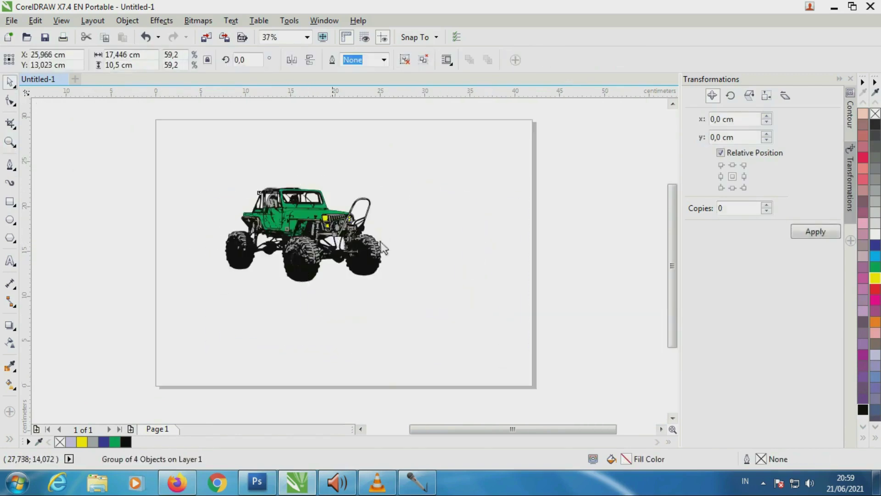
{"action": "key", "text": "Escape"}
{"action": "left_click", "coordinate": [385, 268]}
{"action": "key", "text": "Escape"}
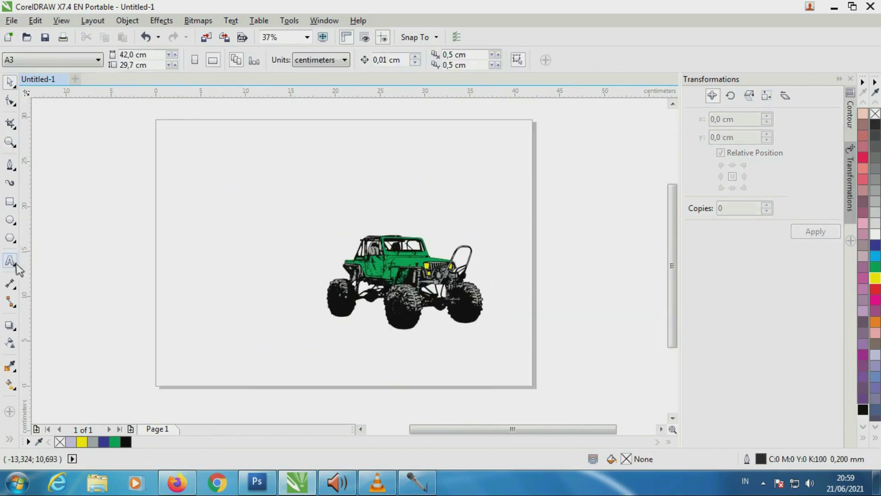
{"action": "key", "text": "F8"}
- Add the 'BIG TIRE SPORT' headline and scale it up below the jeep
{"action": "left_click", "coordinate": [306, 191]}
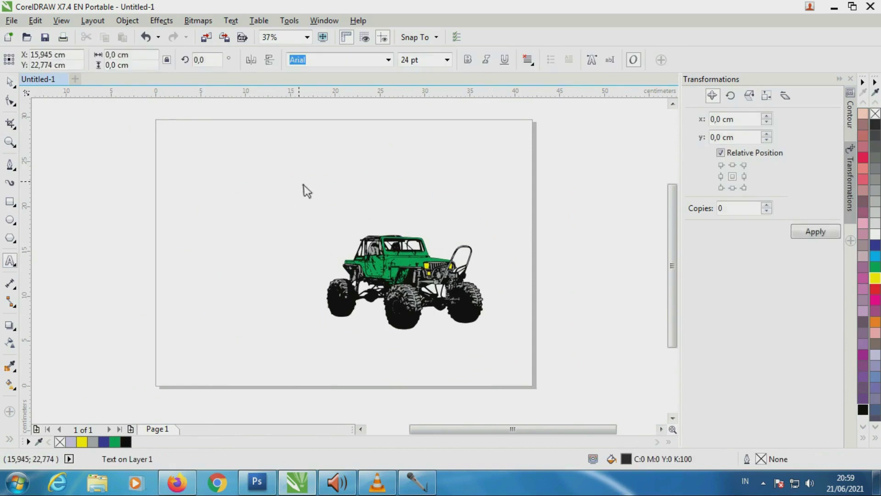
{"action": "type", "text": "BIG TIRE SPORT"}
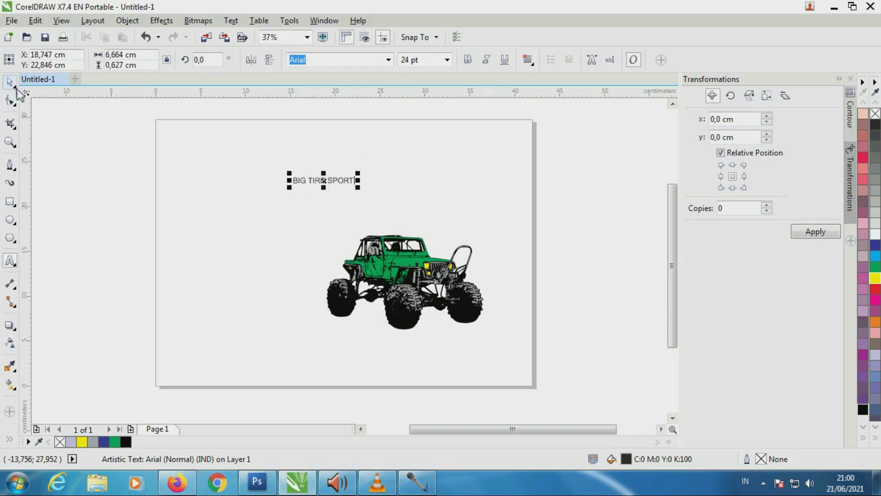
{"action": "mouse_move", "coordinate": [340, 188]}
{"action": "left_mouse_down"}
{"action": "mouse_move", "coordinate": [364, 346]}
{"action": "mouse_move", "coordinate": [496, 378]}
{"action": "mouse_move", "coordinate": [482, 354]}
{"action": "left_mouse_up"}
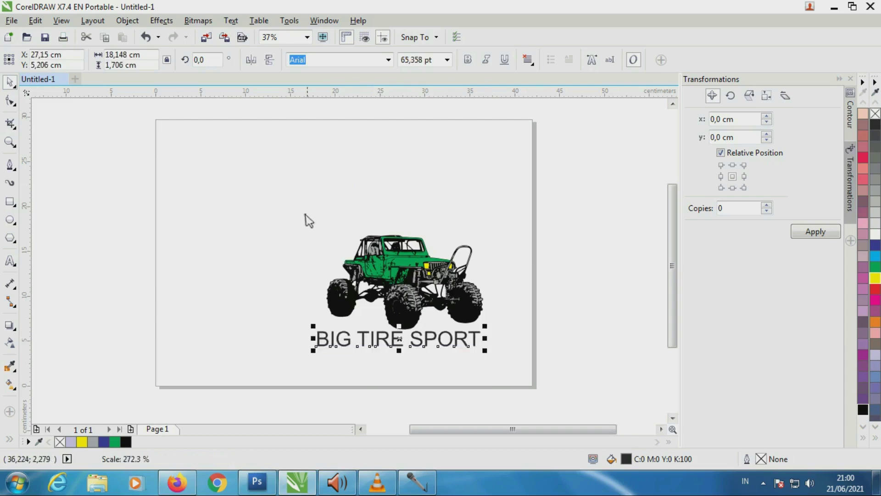
{"action": "left_click", "coordinate": [44, 222]}
{"action": "key", "text": "z"}
{"action": "left_click_drag", "start_coordinate": [326, 191], "coordinate": [528, 366]}
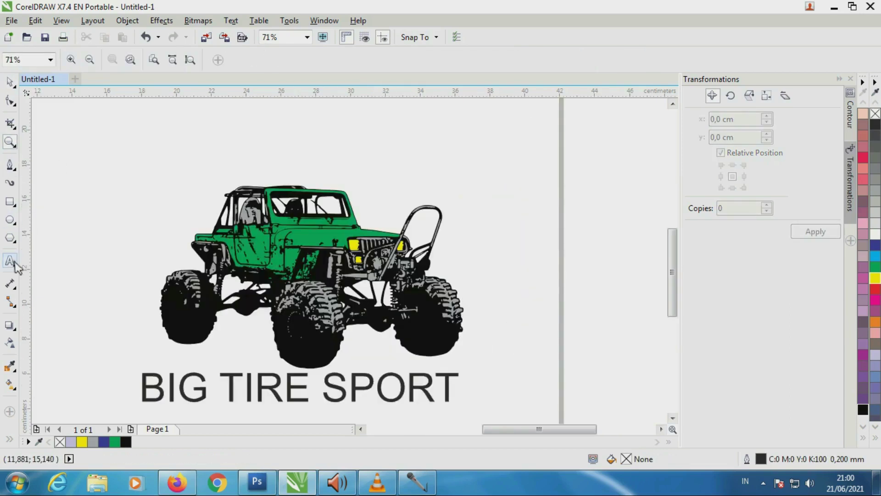
- Add 'HARD' and 'STREET' lines above the jeep's right side, nudged closer to it
{"action": "left_click", "coordinate": [10, 261]}
{"action": "left_click", "coordinate": [366, 148]}
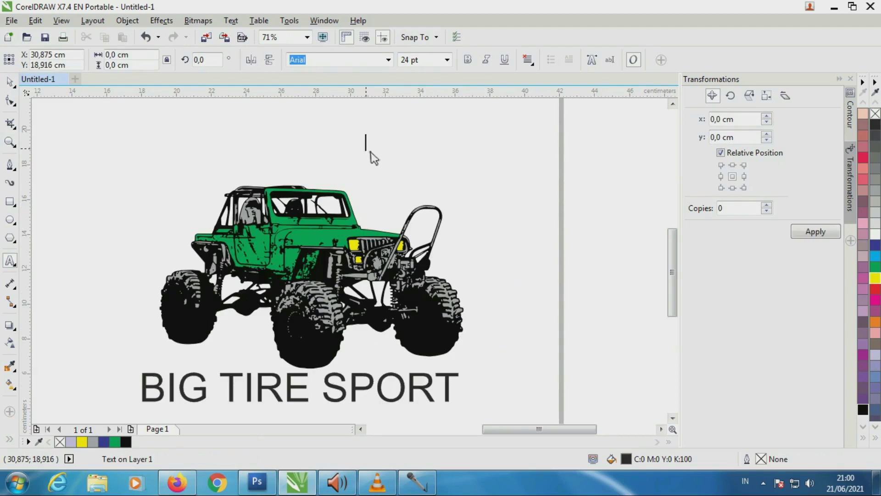
{"action": "type", "text": "HARD"}
{"action": "left_click", "coordinate": [382, 167]}
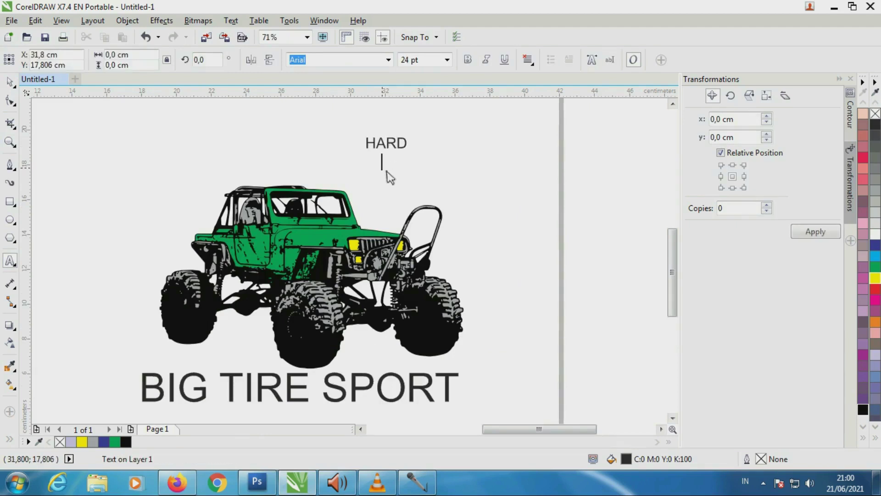
{"action": "type", "text": "STREET"}
{"action": "left_click", "coordinate": [9, 82]}
{"action": "left_click_drag", "start_coordinate": [334, 122], "coordinate": [449, 197]}
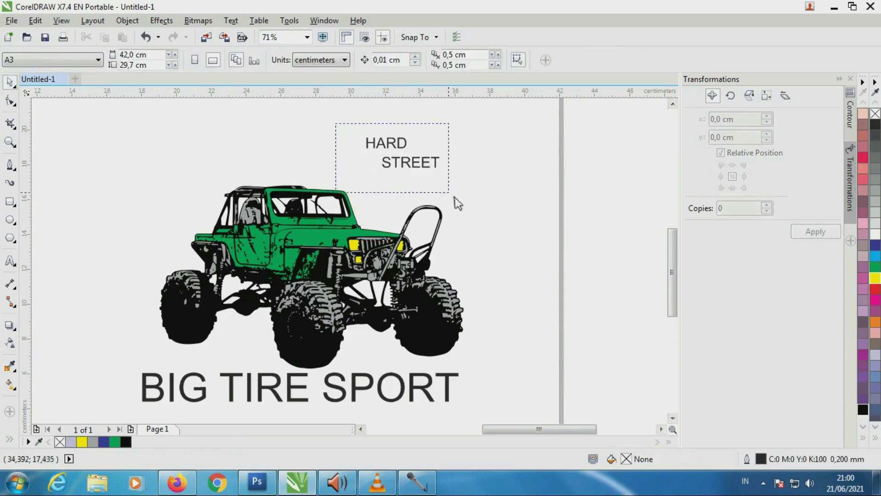
{"action": "left_click_drag", "start_coordinate": [411, 163], "coordinate": [412, 188]}
{"action": "left_click", "coordinate": [47, 161]}
- Draw a circle above the jeep's left side
{"action": "scroll", "coordinate": [267, 231], "scroll_direction": "down", "scroll_amount": 2}
{"action": "scroll", "coordinate": [73, 191], "scroll_direction": "up", "scroll_amount": 2}
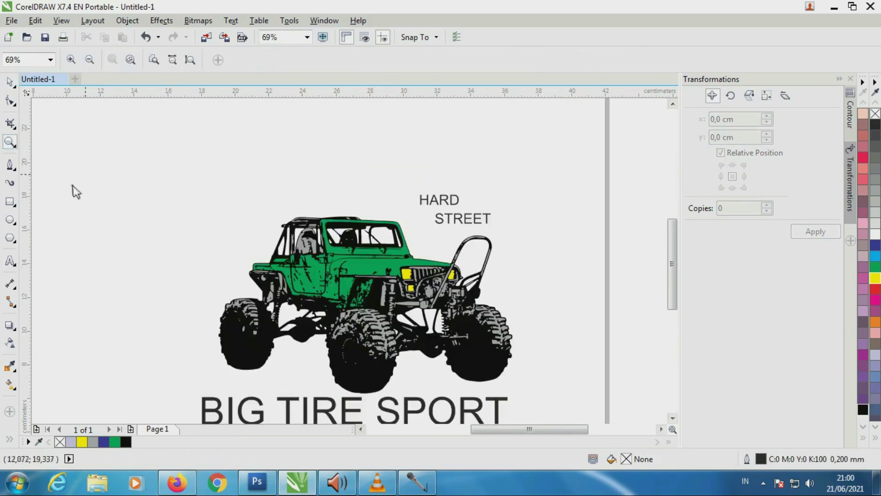
{"action": "key", "text": "F7"}
{"action": "left_click_drag", "start_coordinate": [155, 156], "coordinate": [244, 246]}
- Type 'HARD SPORT ORGANIZATION' across the circle
{"action": "key", "text": "z"}
{"action": "left_click_drag", "start_coordinate": [103, 130], "coordinate": [296, 266]}
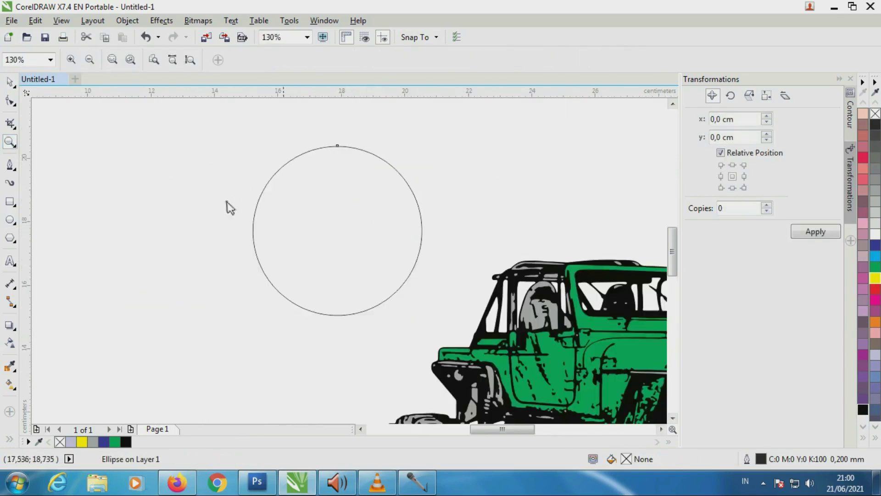
{"action": "left_click", "coordinate": [11, 262]}
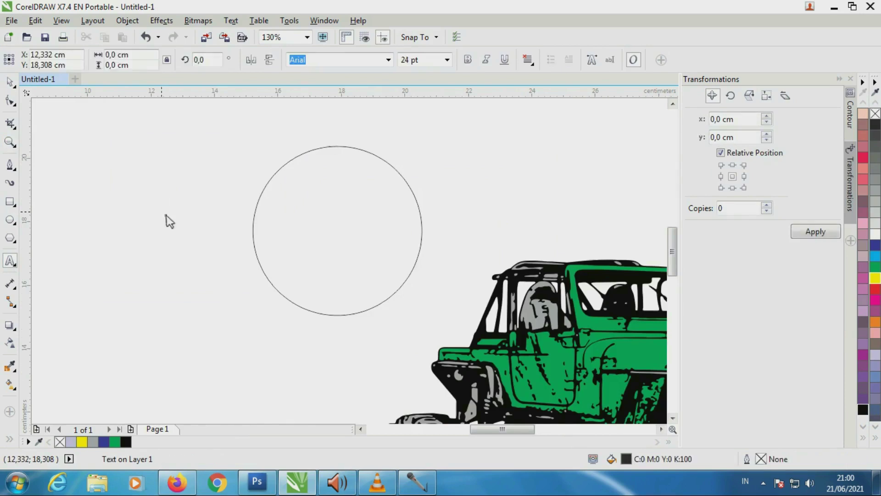
{"action": "left_click", "coordinate": [165, 215]}
{"action": "type", "text": "HARD SPORT ORGANIZATION"}
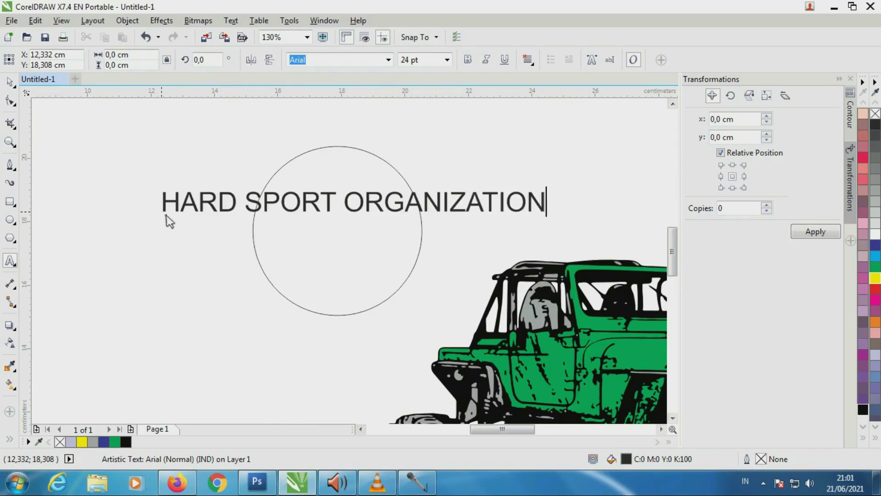
{"action": "key", "text": "Escape"}
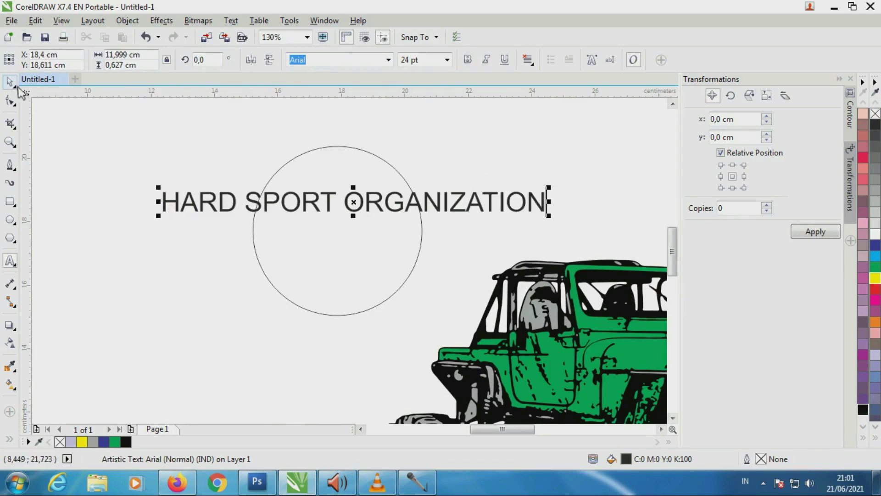
{"action": "scroll", "coordinate": [129, 161], "scroll_direction": "down", "scroll_amount": 2}
{"action": "scroll", "coordinate": [130, 161], "scroll_direction": "up", "scroll_amount": 1}
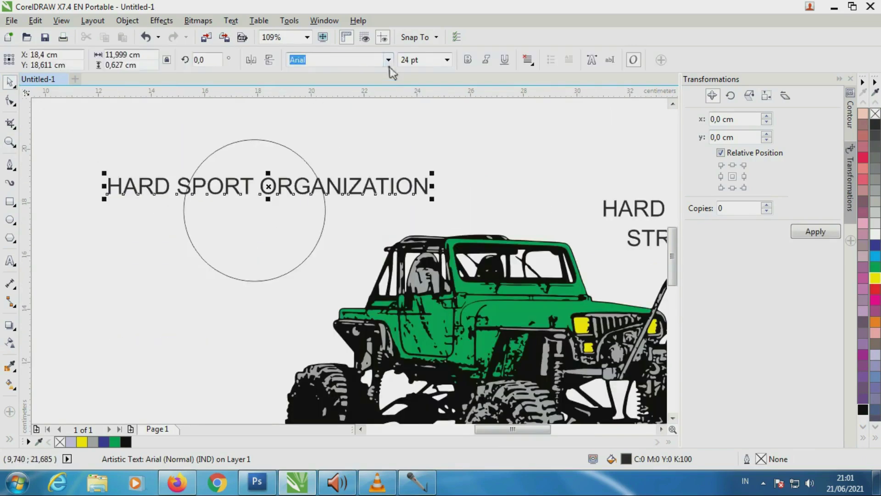
- Set the new text in the Brad font
{"action": "left_click", "coordinate": [389, 59]}
{"action": "left_click_drag", "start_coordinate": [541, 121], "coordinate": [546, 138]}
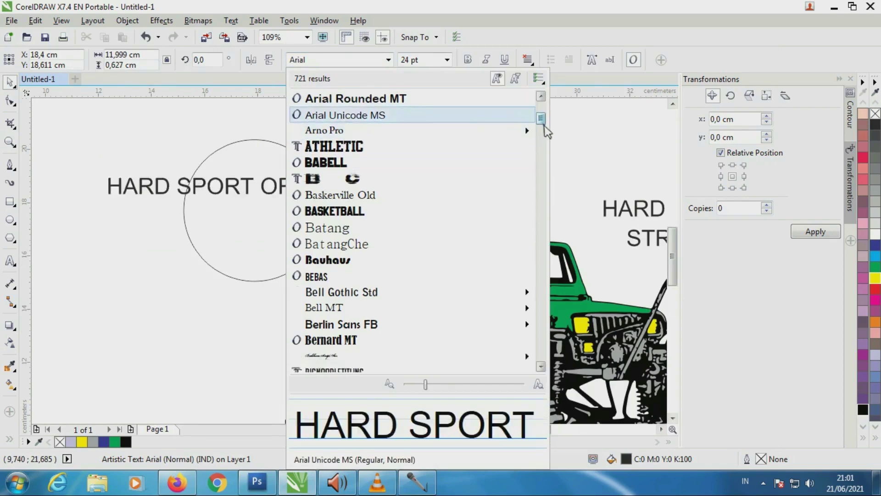
{"action": "scroll", "coordinate": [546, 137], "scroll_direction": "down", "scroll_amount": 4}
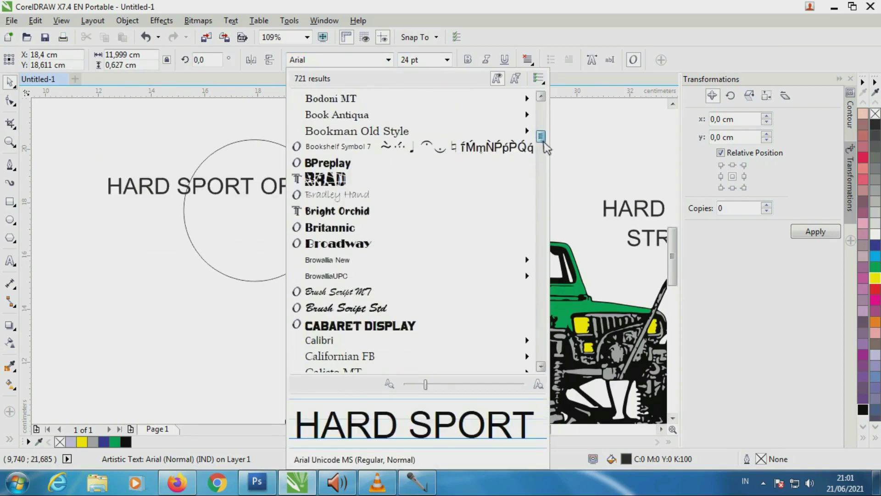
{"action": "left_click", "coordinate": [326, 177]}
{"action": "left_click", "coordinate": [108, 151]}
- Shift HARD to the right so it sits above STREET
{"action": "scroll", "coordinate": [107, 174], "scroll_direction": "down", "scroll_amount": 2}
{"action": "left_click", "coordinate": [262, 407]}
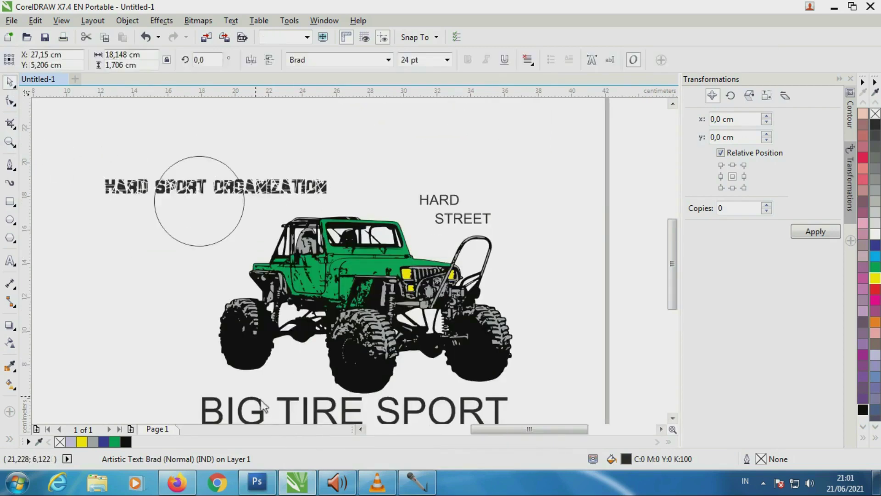
{"action": "left_click_drag", "start_coordinate": [449, 207], "coordinate": [466, 208]}
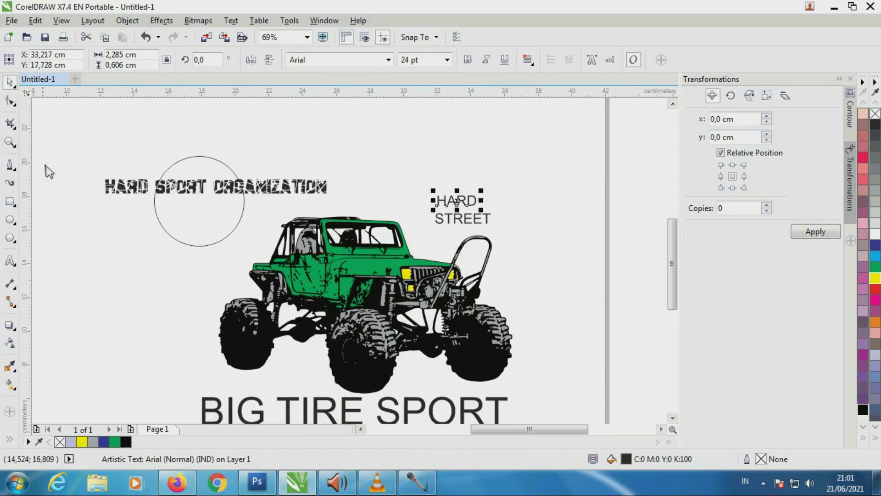
- Retype HARD as BLACK, then select the HARD SPORT ORGANIZATION and BIG TIRE SPORT texts
{"action": "key", "text": "z"}
{"action": "left_click_drag", "start_coordinate": [403, 183], "coordinate": [505, 263]}
{"action": "key", "text": "F3"}
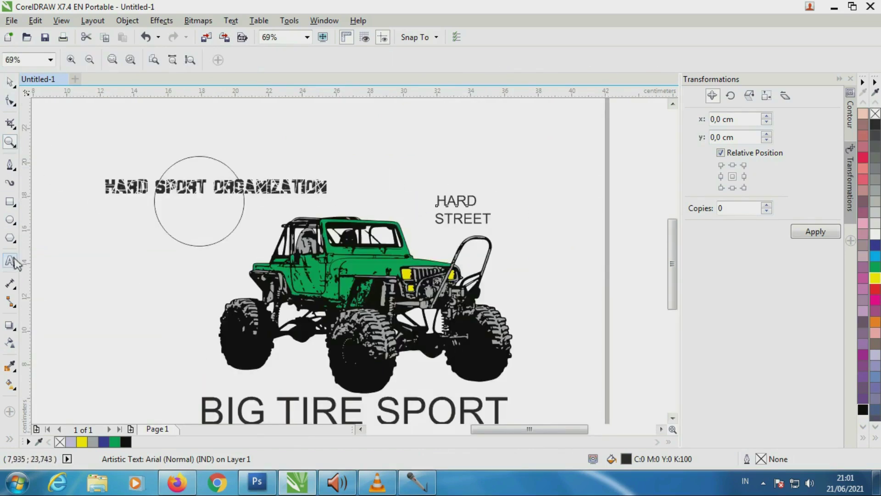
{"action": "left_click", "coordinate": [14, 263]}
{"action": "left_click_drag", "start_coordinate": [436, 201], "coordinate": [514, 213]}
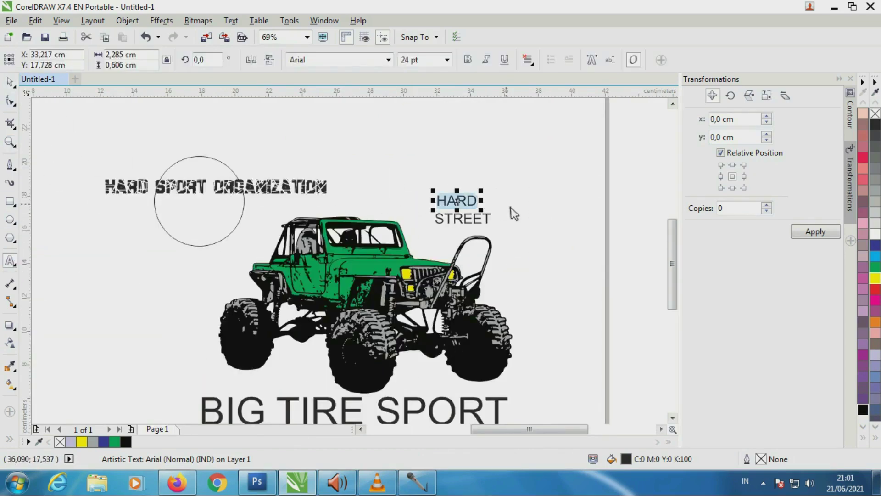
{"action": "type", "text": "BLACK"}
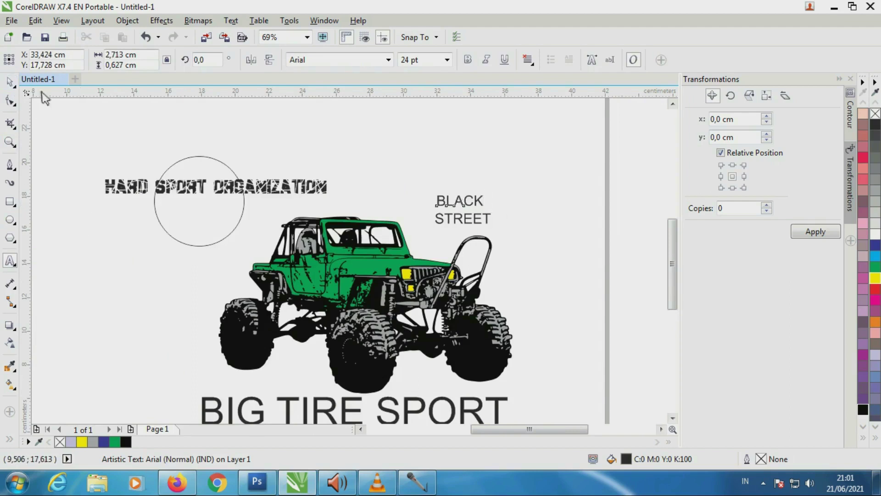
{"action": "left_click", "coordinate": [10, 82]}
{"action": "left_click", "coordinate": [310, 188]}
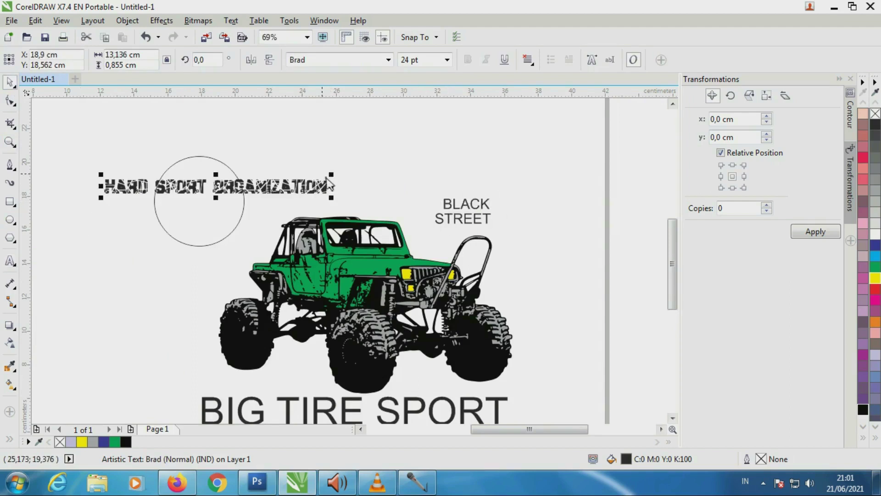
{"action": "left_click", "coordinate": [263, 409]}
- Set the headline in the Brad font and move it to the top of the page
{"action": "type", "text": "Brad"}
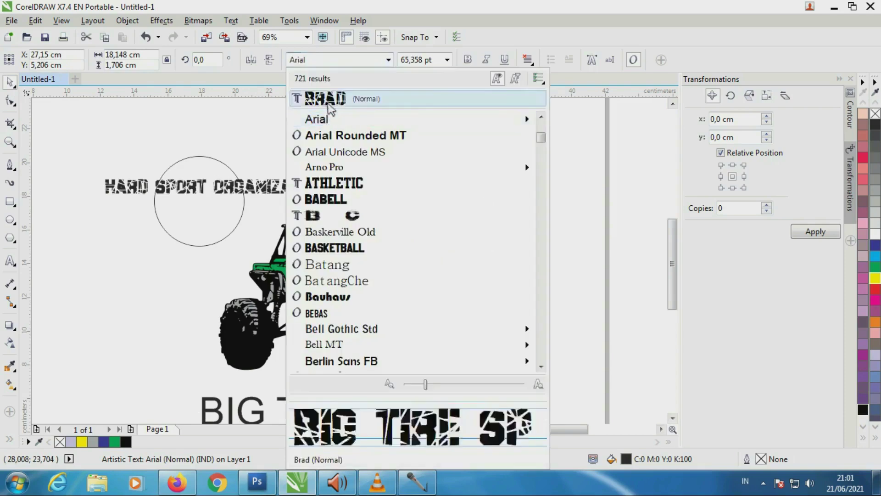
{"action": "key", "text": "Return"}
{"action": "left_click_drag", "start_coordinate": [441, 400], "coordinate": [475, 118]}
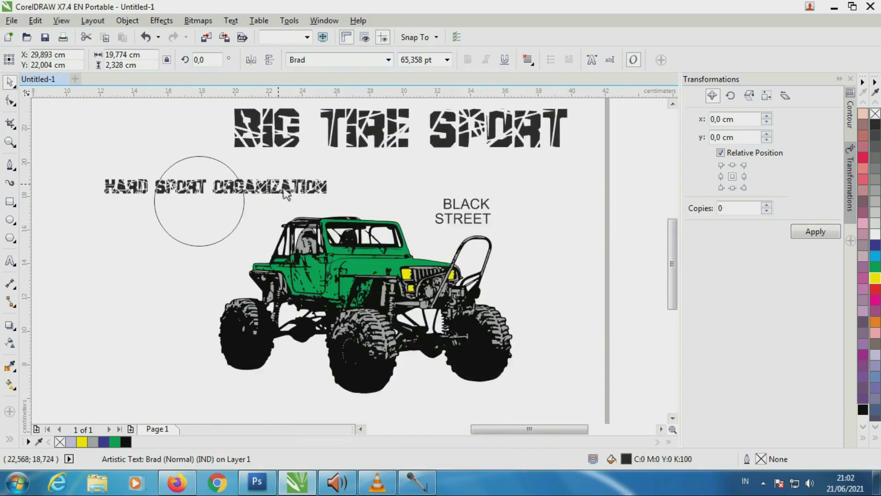
- Set the HARD SPORT ORGANIZATION text in the Dirty Headline font
{"action": "left_click", "coordinate": [284, 188]}
{"action": "left_click", "coordinate": [388, 60]}
{"action": "scroll", "coordinate": [544, 163], "scroll_direction": "down", "scroll_amount": 1}
{"action": "left_click_drag", "start_coordinate": [545, 165], "coordinate": [544, 200]}
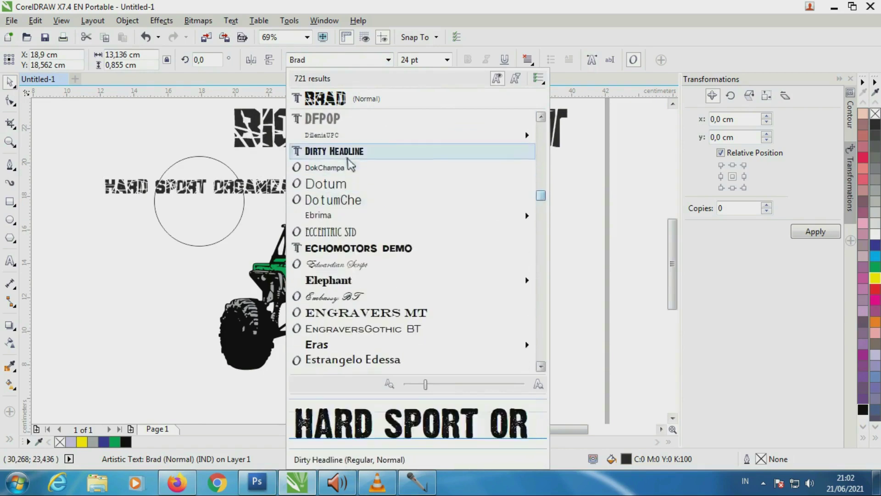
{"action": "left_click", "coordinate": [334, 151]}
- Fit HARD SPORT ORGANIZATION to the circle path, then select just the circle
{"action": "mouse_move", "coordinate": [274, 189]}
{"action": "left_mouse_down"}
{"action": "mouse_move", "coordinate": [266, 153]}
{"action": "mouse_move", "coordinate": [299, 187]}
{"action": "left_mouse_up"}
{"action": "left_click", "coordinate": [241, 182], "text": "shift"}
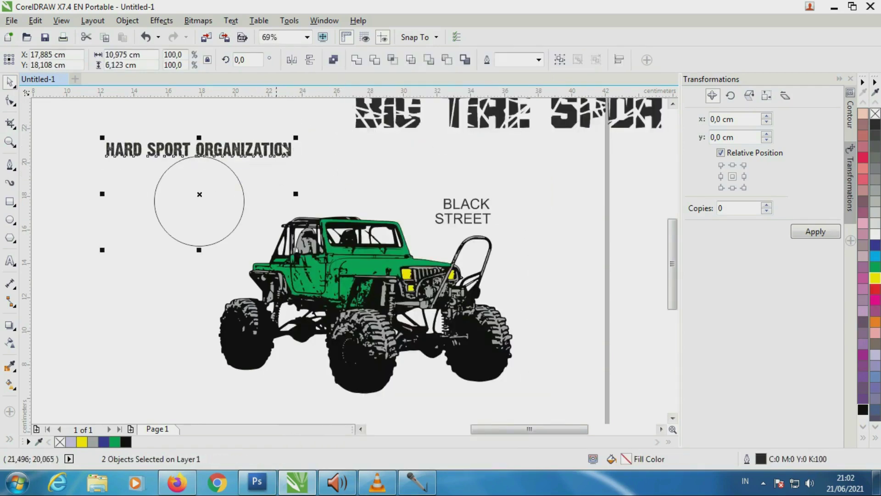
{"action": "left_click", "coordinate": [231, 20]}
{"action": "left_click", "coordinate": [257, 223]}
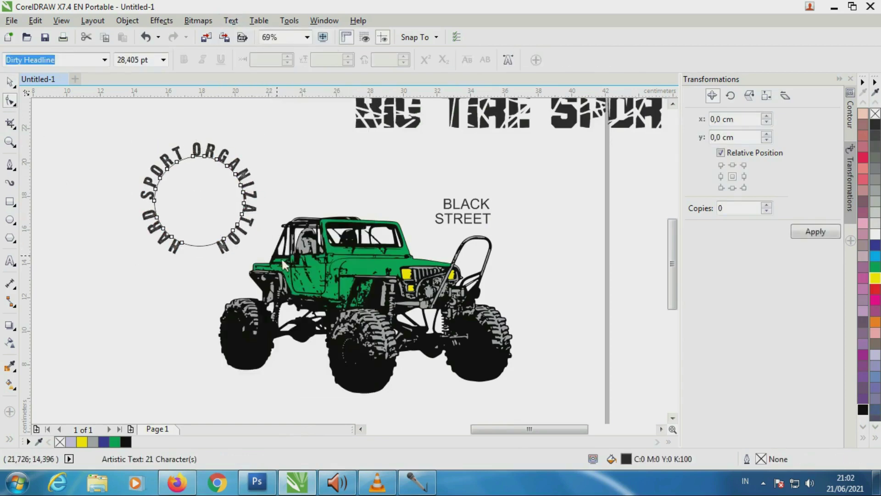
{"action": "left_click", "coordinate": [278, 270]}
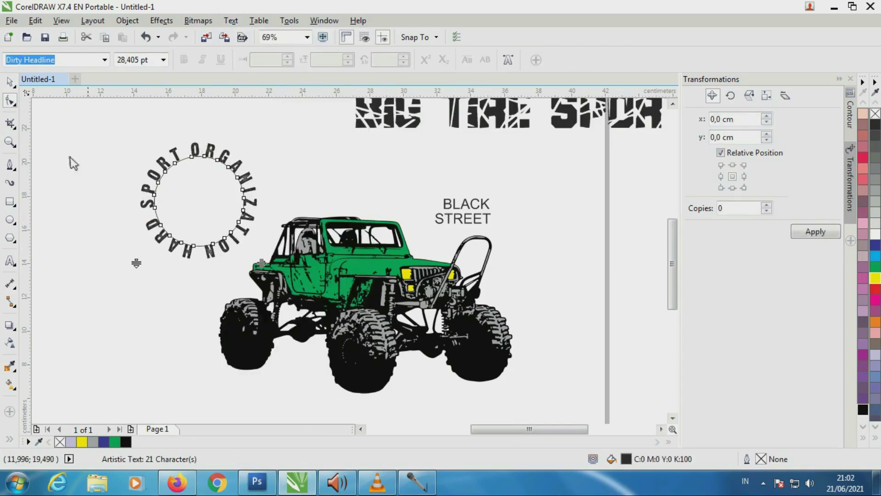
{"action": "left_click", "coordinate": [132, 174]}
{"action": "left_click", "coordinate": [159, 161]}
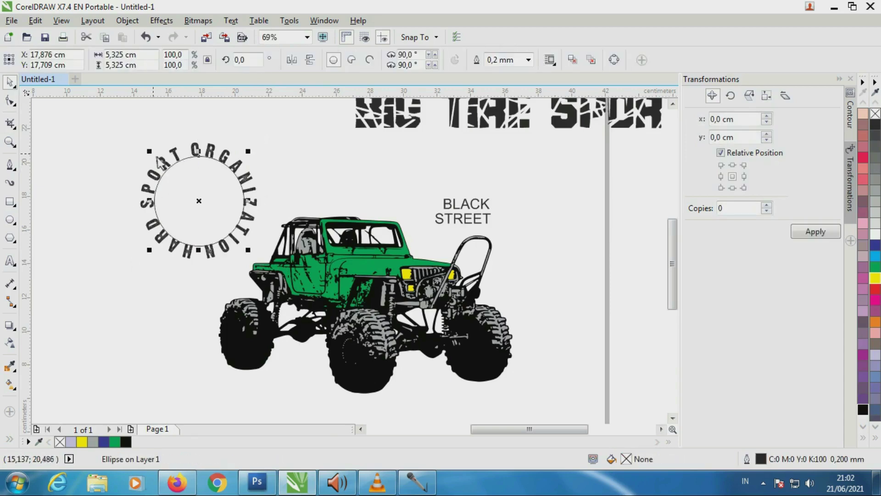
- Apply a contour to the circle, break it apart, and select the inner circle
{"action": "left_click", "coordinate": [852, 124]}
{"action": "left_click", "coordinate": [815, 318]}
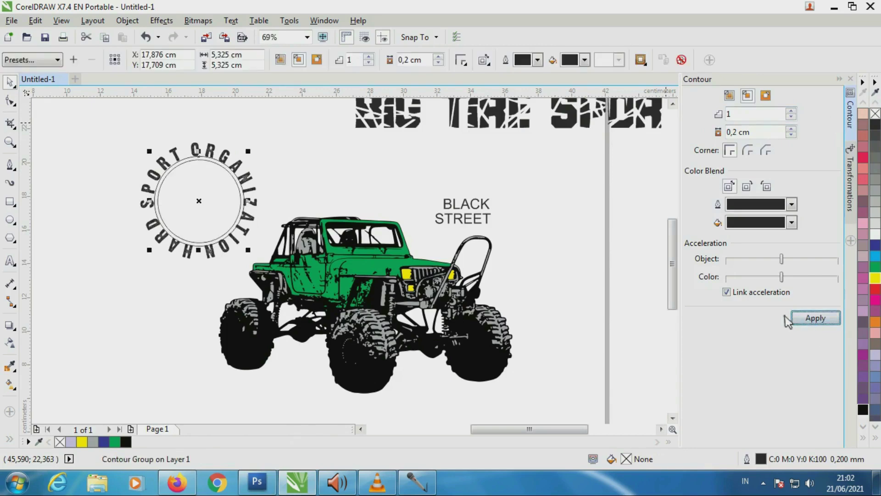
{"action": "key", "text": "ctrl+k"}
{"action": "left_click", "coordinate": [299, 198]}
{"action": "left_click", "coordinate": [229, 171]}
- Give the circle a thicker 1 mm outline and delete the stray contour circle
{"action": "key", "text": "F12"}
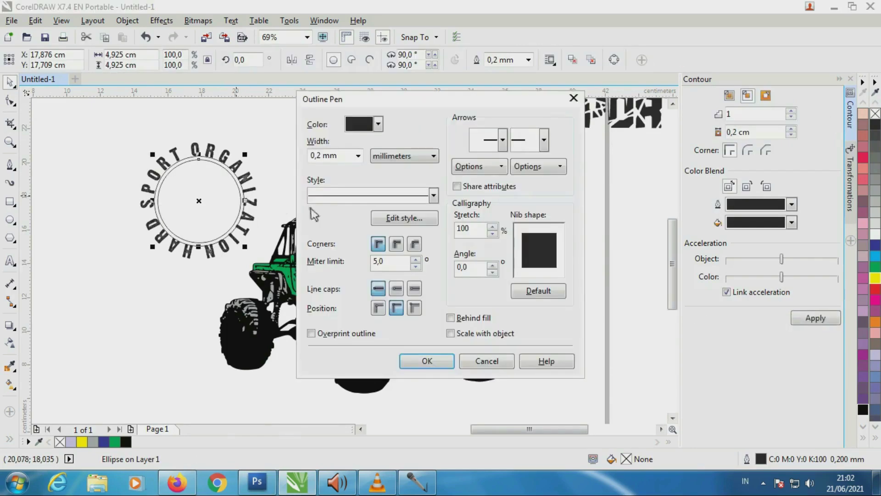
{"action": "key", "text": "Return"}
{"action": "left_click", "coordinate": [283, 173]}
{"action": "left_click_drag", "start_coordinate": [232, 172], "coordinate": [284, 144]}
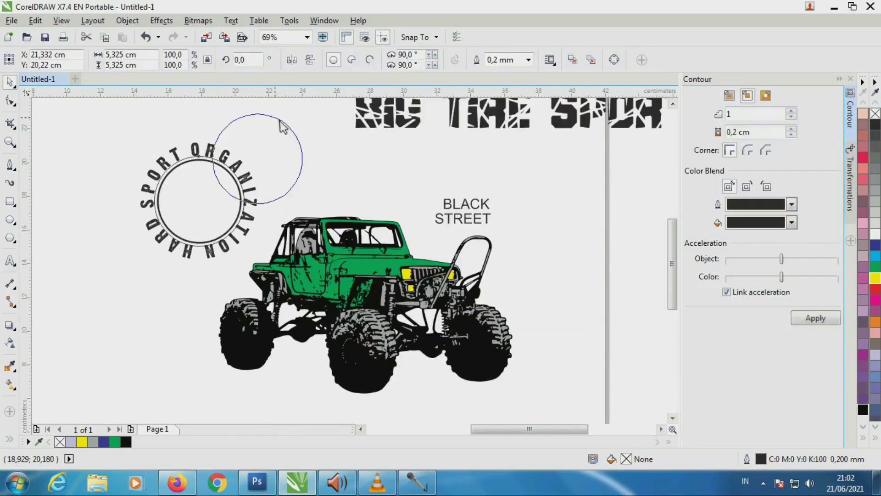
{"action": "key", "text": "Delete"}
{"action": "key", "text": "Tab"}
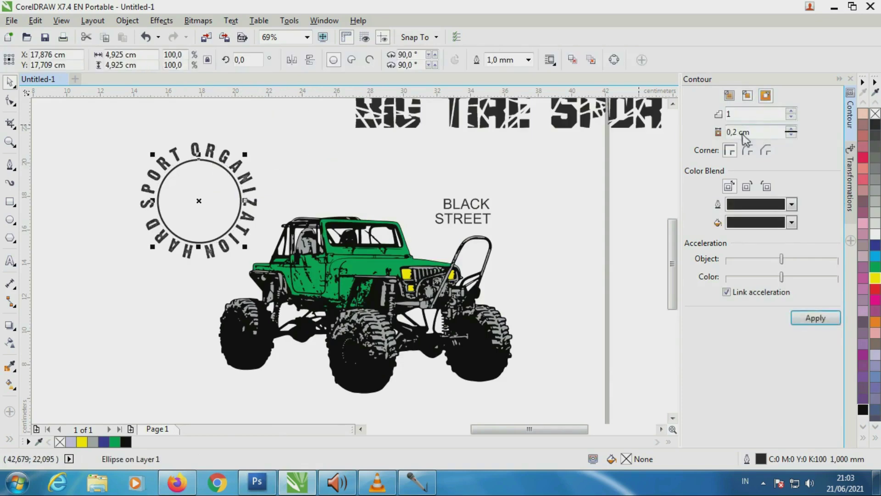
- Try outside contours at several offsets, including 2, undoing each trial
{"action": "left_click", "coordinate": [808, 319]}
{"action": "key", "text": "ctrl+z"}
{"action": "double_click", "coordinate": [755, 132]}
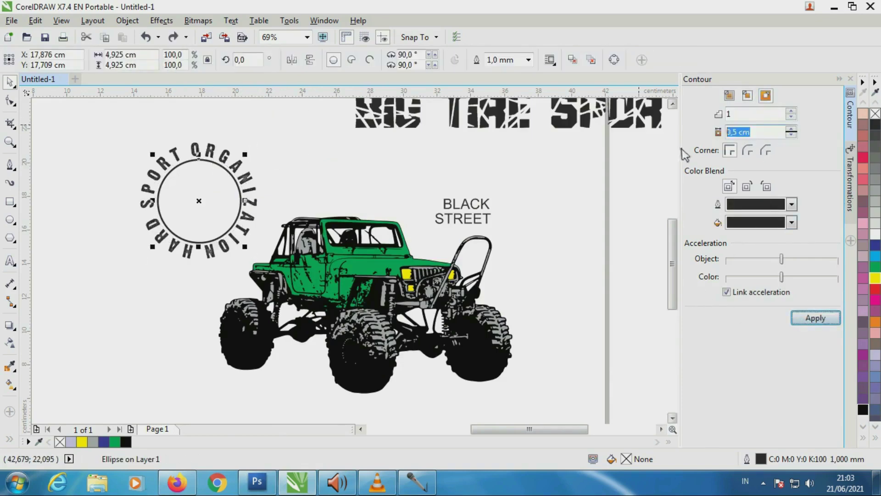
{"action": "type", "text": "2"}
{"action": "left_click", "coordinate": [816, 318]}
{"action": "key", "text": "ctrl+z"}
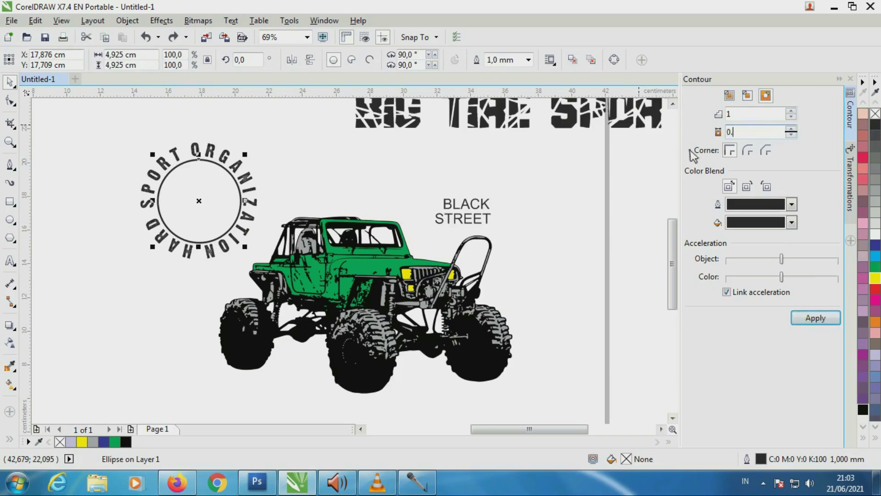
{"action": "left_click", "coordinate": [839, 317]}
{"action": "key", "text": "ctrl+z"}
- Add a 1.2 cm outside contour ring around the curved text, then zoom to the stamp
{"action": "left_click", "coordinate": [833, 322]}
{"action": "key", "text": "ctrl+z"}
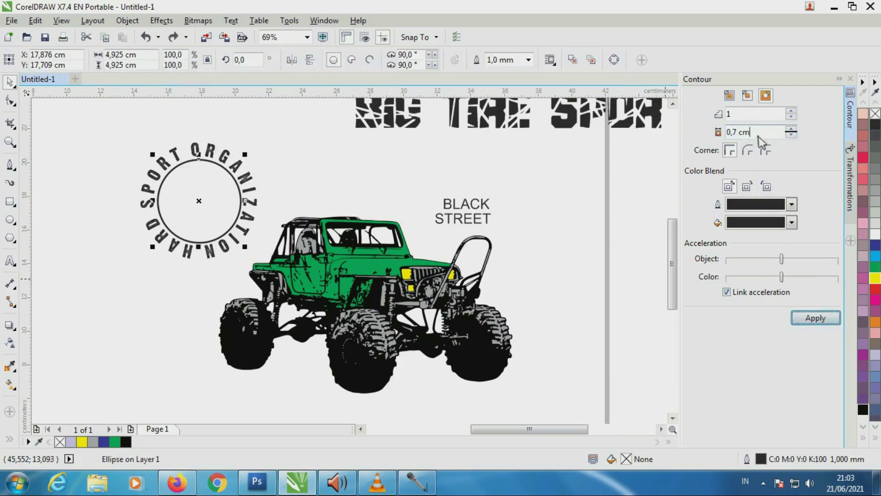
{"action": "left_click", "coordinate": [810, 319]}
{"action": "key", "text": "ctrl+z"}
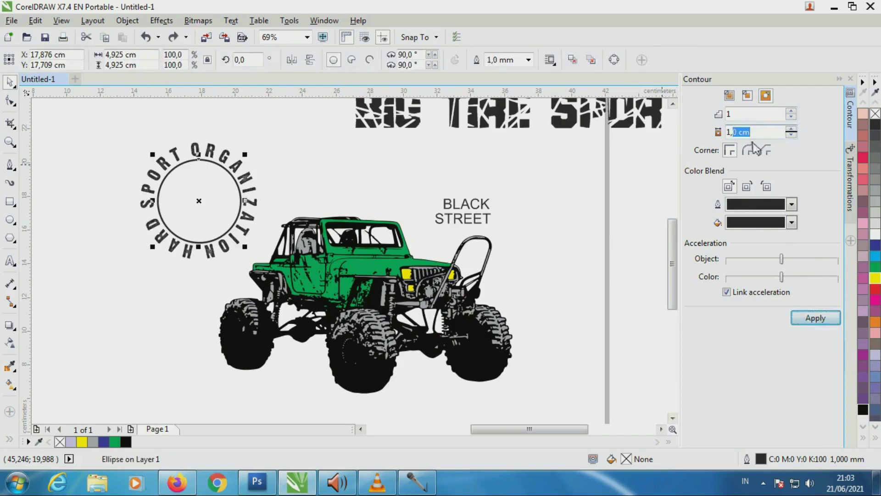
{"action": "type", "text": "1,2"}
{"action": "left_click", "coordinate": [815, 318]}
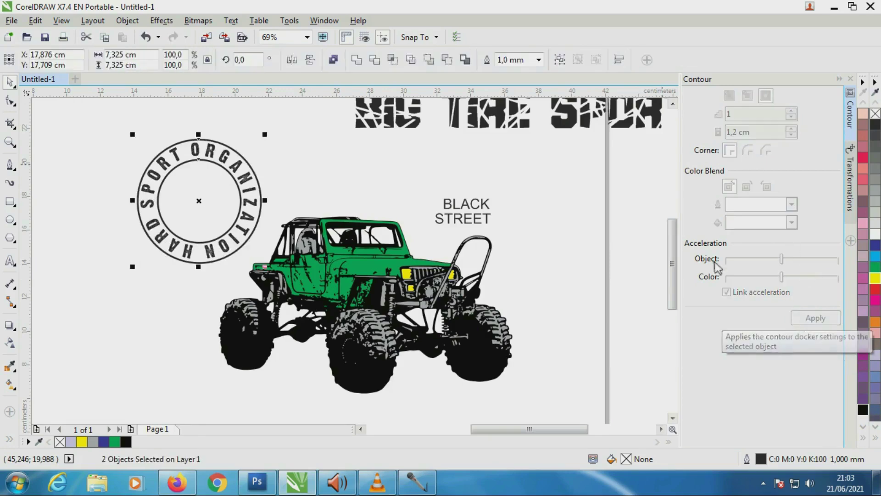
{"action": "left_click", "coordinate": [170, 209]}
{"action": "key", "text": "z"}
{"action": "scroll", "coordinate": [253, 191], "scroll_direction": "down", "scroll_amount": 2}
{"action": "left_click_drag", "start_coordinate": [246, 173], "coordinate": [433, 330]}
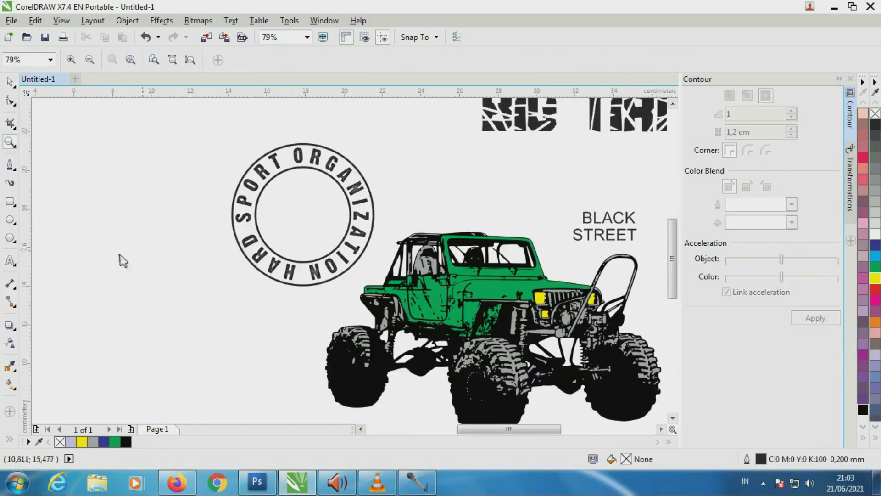
- Create a GIG WHEEL text object to the left of the stamp
{"action": "left_click", "coordinate": [10, 261]}
{"action": "left_click", "coordinate": [92, 243]}
{"action": "type", "text": "GIG"}
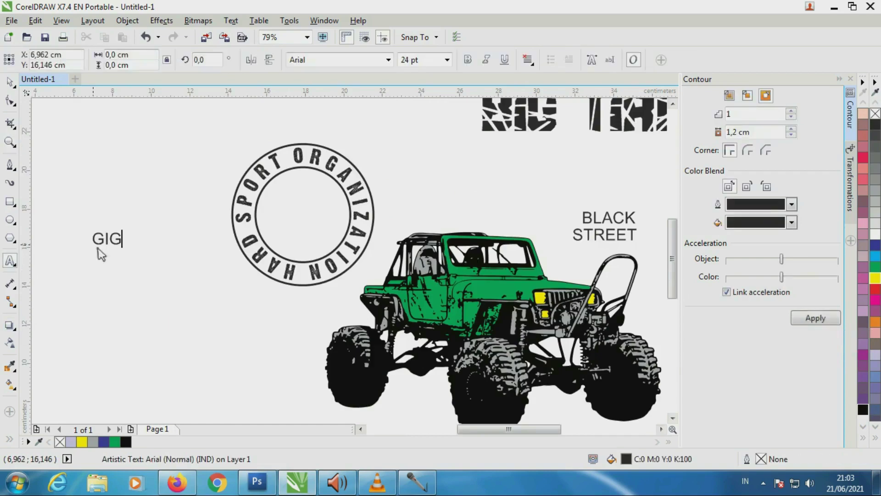
{"action": "key", "text": "Escape"}
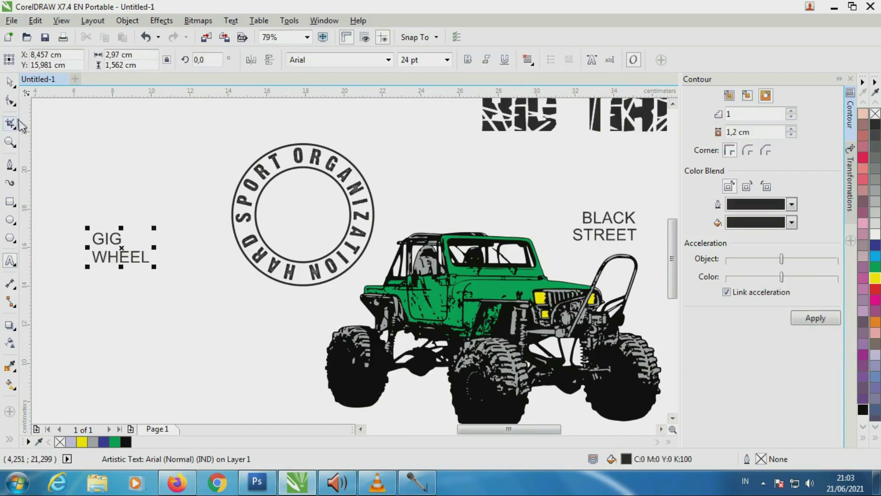
- Set GIG WHEEL in the Scorched Earth font
{"action": "left_click", "coordinate": [389, 60]}
{"action": "scroll", "coordinate": [543, 149], "scroll_direction": "down", "scroll_amount": 3}
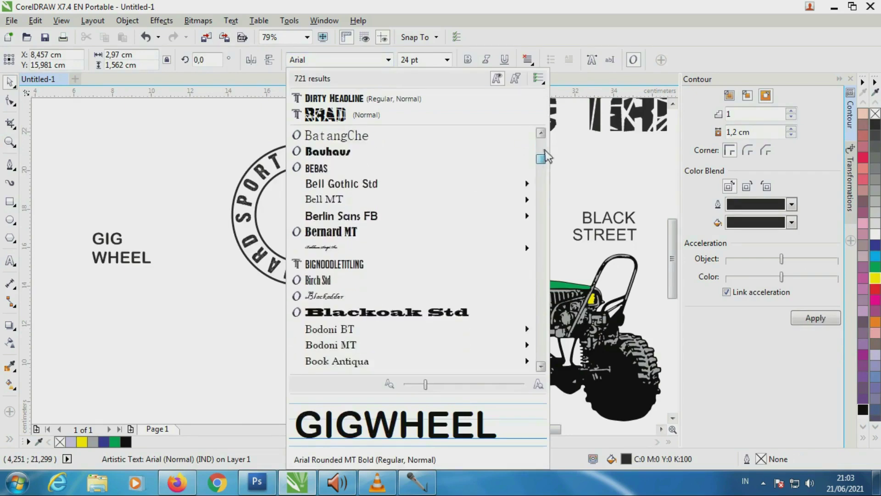
{"action": "scroll", "coordinate": [549, 161], "scroll_direction": "up", "scroll_amount": 5}
{"action": "mouse_move", "coordinate": [548, 161]}
{"action": "left_mouse_down"}
{"action": "mouse_move", "coordinate": [538, 355]}
{"action": "mouse_move", "coordinate": [538, 347]}
{"action": "left_mouse_up"}
{"action": "scroll", "coordinate": [538, 338], "scroll_direction": "up", "scroll_amount": 3}
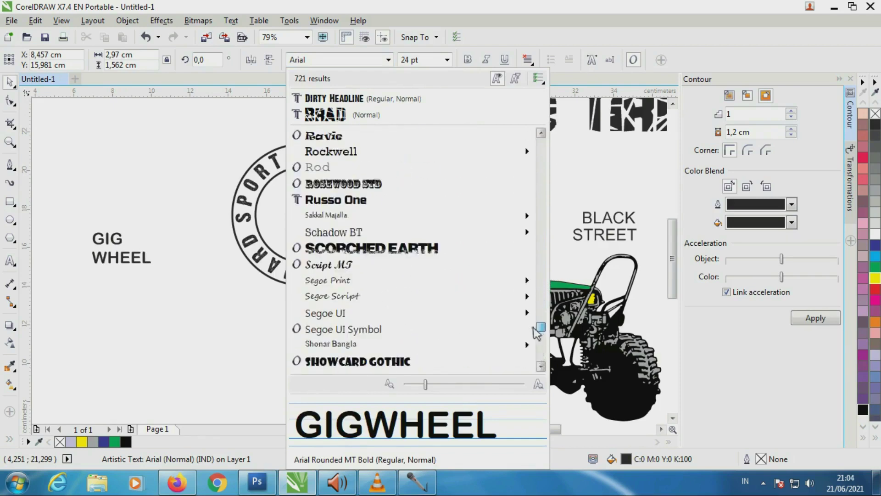
{"action": "left_click", "coordinate": [349, 193]}
- Split GIG WHEEL into words and place GIG above WHEEL inside the circle
{"action": "key", "text": "ctrl+k"}
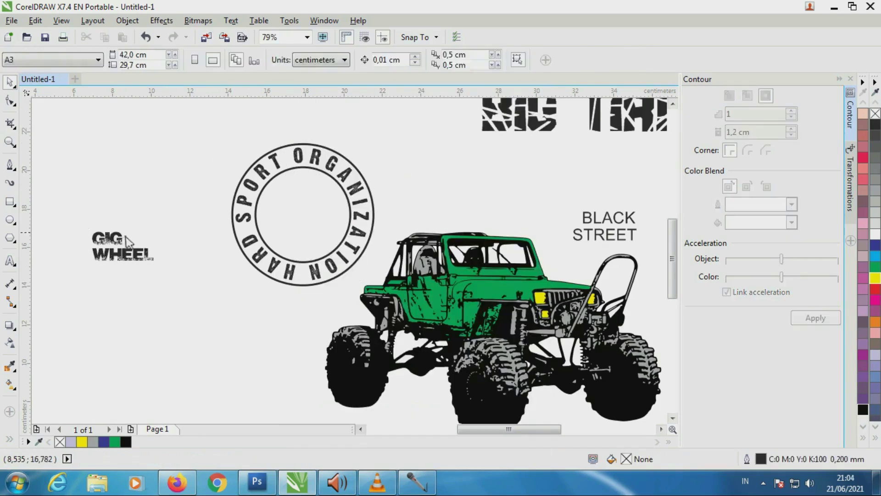
{"action": "mouse_move", "coordinate": [106, 237]}
{"action": "left_mouse_down"}
{"action": "mouse_move", "coordinate": [294, 198]}
{"action": "mouse_move", "coordinate": [332, 215]}
{"action": "left_mouse_up"}
{"action": "mouse_move", "coordinate": [157, 256]}
{"action": "left_mouse_down"}
{"action": "mouse_move", "coordinate": [328, 223]}
{"action": "mouse_move", "coordinate": [346, 234]}
{"action": "left_mouse_up"}
{"action": "left_click", "coordinate": [285, 197]}
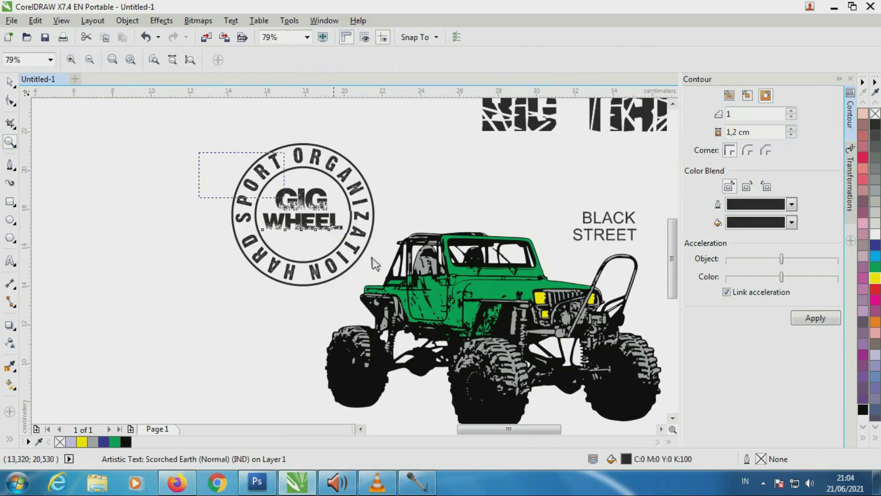
{"action": "scroll", "coordinate": [275, 193], "scroll_direction": "up", "scroll_amount": 4}
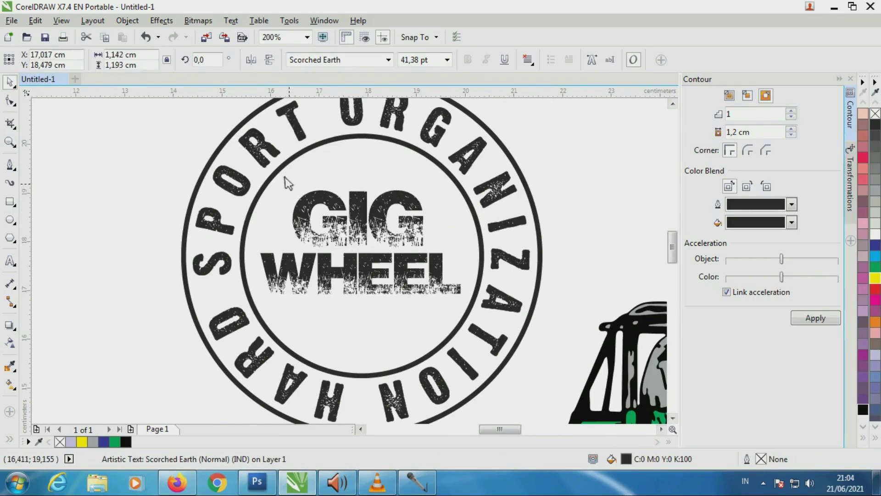
- Turn GIG into GIB, enlarging the first G and the new B
{"action": "left_click_drag", "start_coordinate": [294, 188], "coordinate": [275, 173]}
{"action": "left_click_drag", "start_coordinate": [370, 215], "coordinate": [452, 246]}
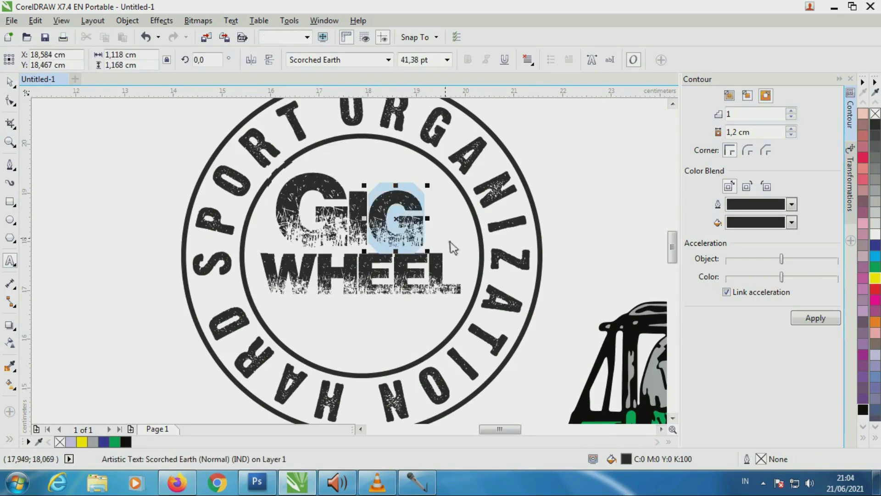
{"action": "type", "text": "B"}
{"action": "left_click_drag", "start_coordinate": [423, 186], "coordinate": [438, 167]}
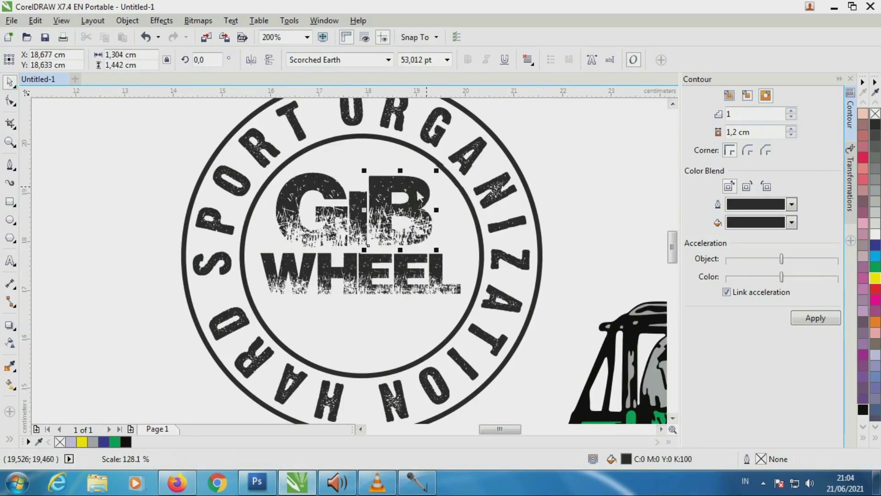
{"action": "left_click_drag", "start_coordinate": [358, 219], "coordinate": [367, 206]}
- Split WHEEL into letters, lowering the H and second E and raising the L
{"action": "left_click", "coordinate": [359, 275]}
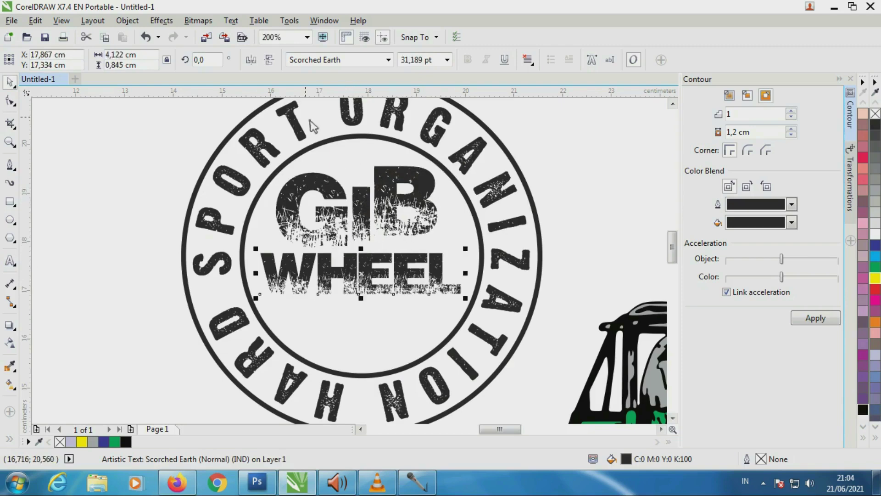
{"action": "key", "text": "ctrl+k"}
{"action": "left_click_drag", "start_coordinate": [349, 289], "coordinate": [349, 309]}
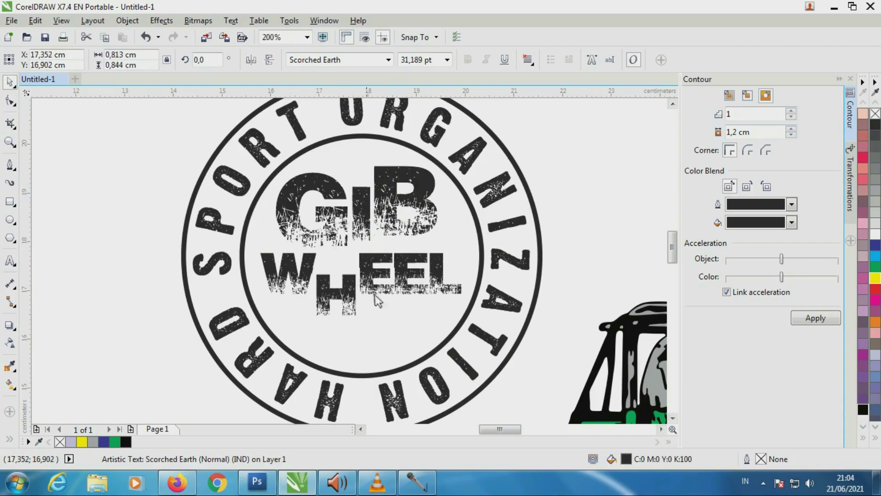
{"action": "mouse_move", "coordinate": [411, 276]}
{"action": "left_mouse_down"}
{"action": "mouse_move", "coordinate": [411, 296]}
{"action": "mouse_move", "coordinate": [441, 263]}
{"action": "left_mouse_up"}
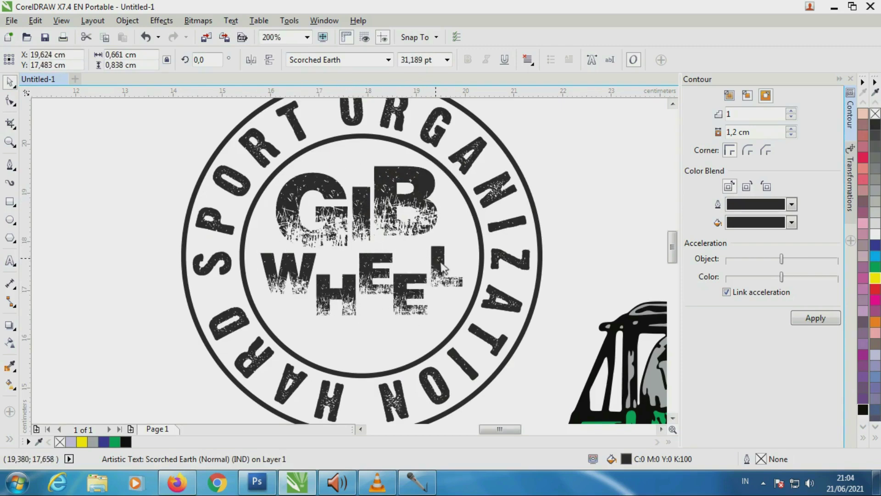
- Select the GIB and WHEEL letters, outer circle and ring text, then deselect
{"action": "left_click_drag", "start_coordinate": [129, 144], "coordinate": [482, 363]}
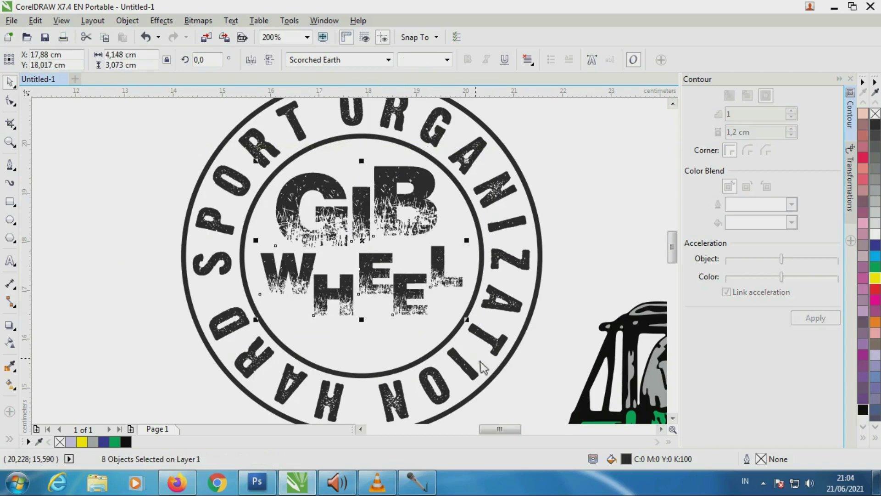
{"action": "left_click", "coordinate": [200, 186]}
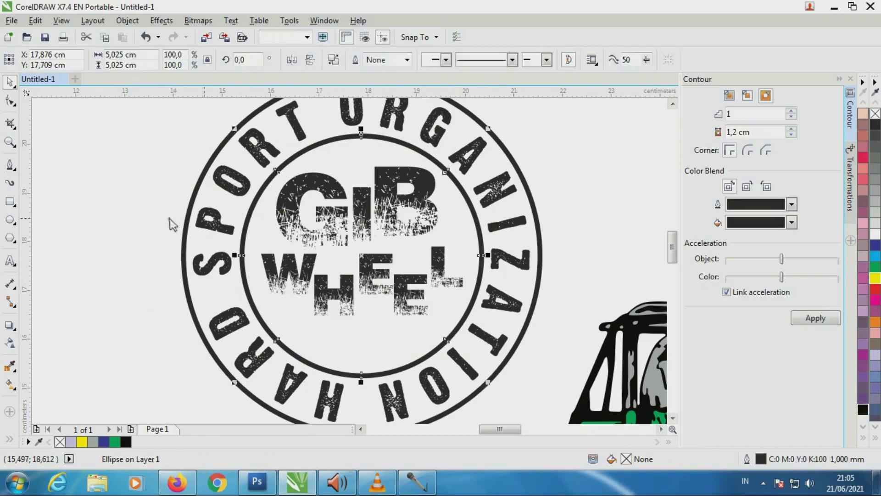
{"action": "left_click", "coordinate": [220, 225]}
{"action": "key", "text": "Escape"}
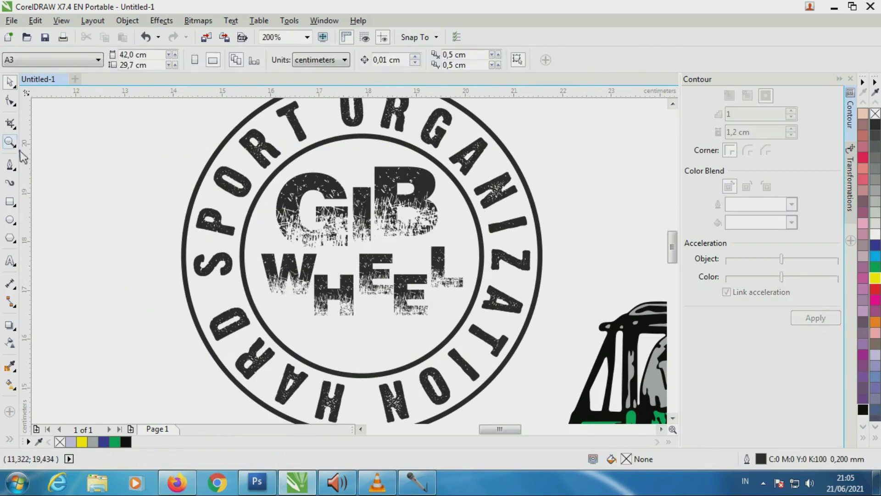
{"action": "scroll", "coordinate": [263, 186], "scroll_direction": "down", "scroll_amount": 3}
- Group the stamp, move it onto the jeep's side, and colour it red
{"action": "mouse_move", "coordinate": [186, 134]}
{"action": "left_mouse_down"}
{"action": "mouse_move", "coordinate": [398, 290]}
{"action": "mouse_move", "coordinate": [316, 227]}
{"action": "left_mouse_up"}
{"action": "key", "text": "ctrl+g"}
{"action": "left_click_drag", "start_coordinate": [377, 235], "coordinate": [385, 239]}
{"action": "left_click", "coordinate": [875, 288]}
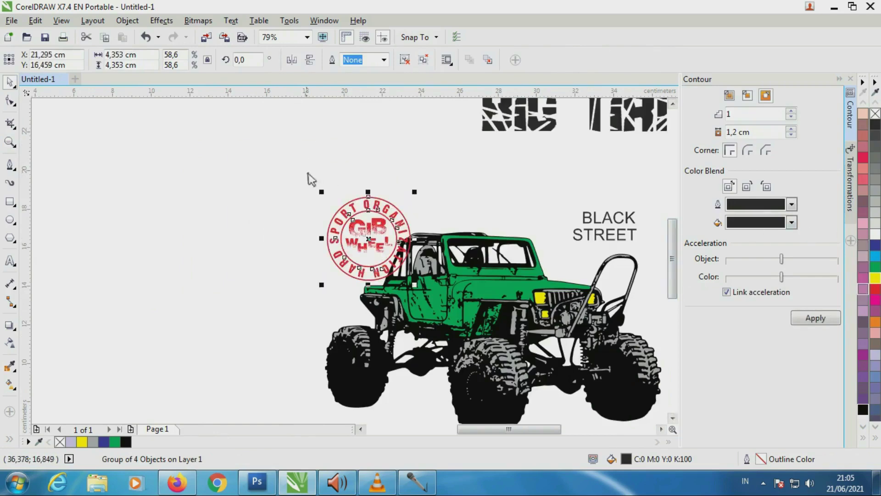
{"action": "left_click", "coordinate": [309, 177]}
{"action": "left_click", "coordinate": [10, 141]}
{"action": "scroll", "coordinate": [619, 381], "scroll_direction": "down", "scroll_amount": 2}
{"action": "scroll", "coordinate": [654, 276], "scroll_direction": "up", "scroll_amount": 1}
- Split BLACK STREET into separate words and move both to the right
{"action": "key", "text": "space"}
{"action": "left_click", "coordinate": [379, 209]}
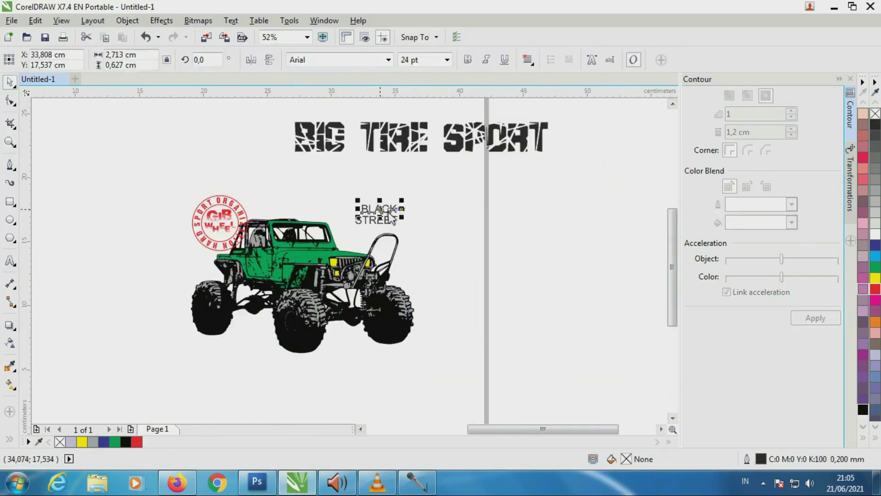
{"action": "key", "text": "ctrl+k"}
{"action": "left_click_drag", "start_coordinate": [379, 208], "coordinate": [540, 193]}
{"action": "mouse_move", "coordinate": [407, 226]}
{"action": "left_mouse_down"}
{"action": "mouse_move", "coordinate": [569, 250]}
{"action": "mouse_move", "coordinate": [583, 233]}
{"action": "left_mouse_up"}
- Move the BIG TIRE SPORT headline left and set it in Volcanic Dungeon
{"action": "left_click_drag", "start_coordinate": [459, 138], "coordinate": [333, 158]}
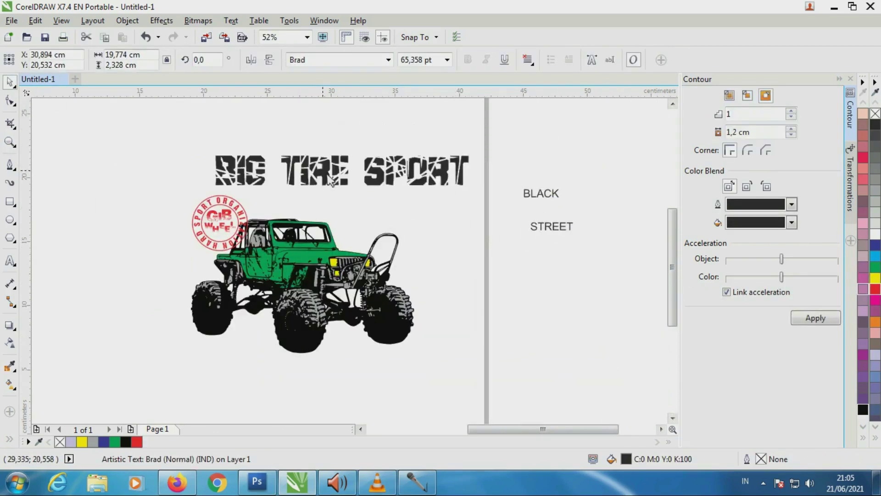
{"action": "left_click", "coordinate": [388, 60]}
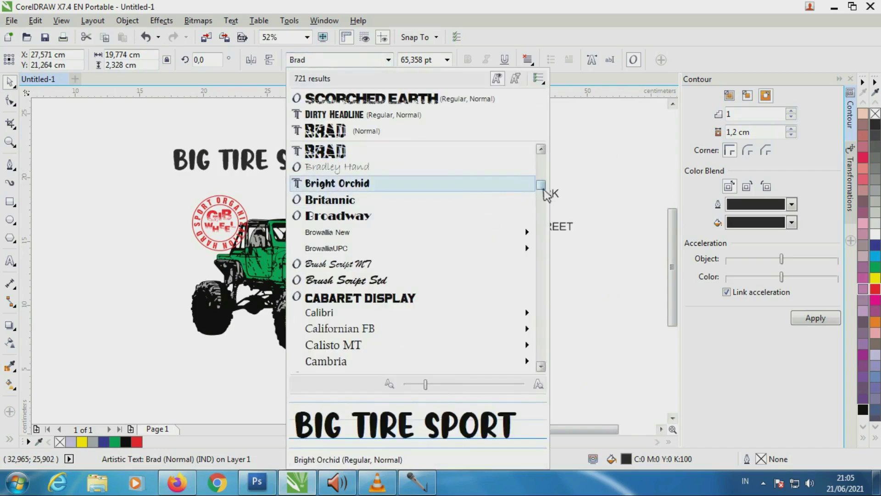
{"action": "left_click_drag", "start_coordinate": [542, 191], "coordinate": [548, 362]}
{"action": "left_click", "coordinate": [404, 296]}
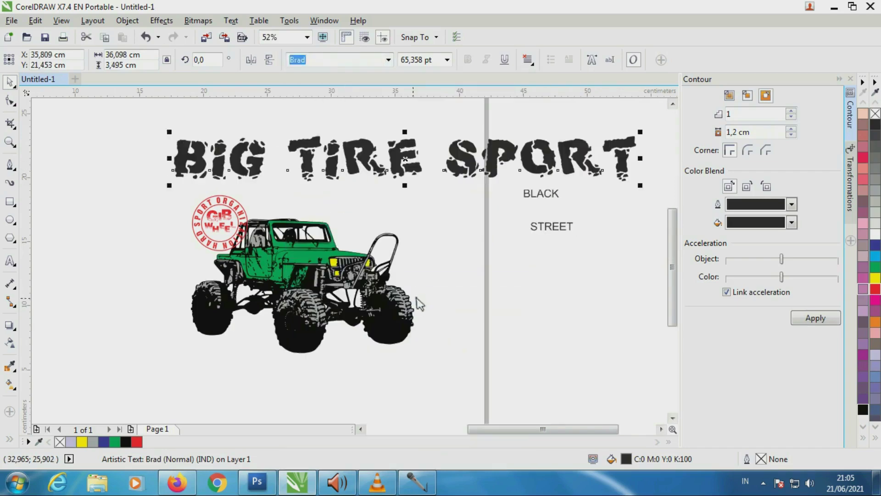
- Break apart the headline and stack BIG, TIRE and SPORT above the jeep
{"action": "left_click", "coordinate": [114, 202]}
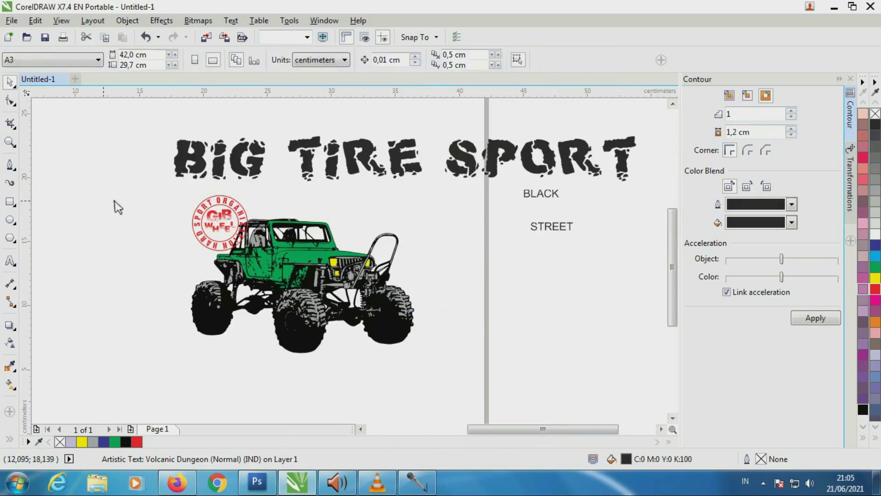
{"action": "left_click_drag", "start_coordinate": [219, 158], "coordinate": [218, 357]}
{"action": "left_click_drag", "start_coordinate": [362, 172], "coordinate": [338, 383]}
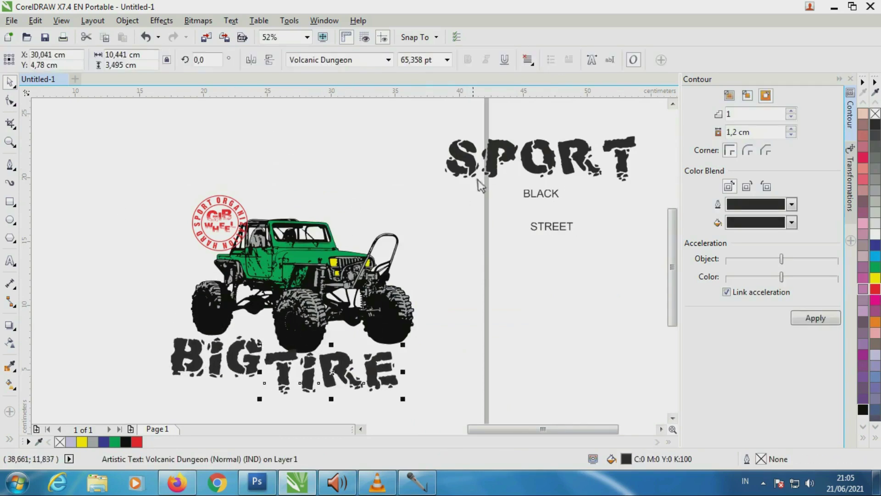
{"action": "left_click_drag", "start_coordinate": [246, 367], "coordinate": [354, 156]}
{"action": "left_click_drag", "start_coordinate": [339, 372], "coordinate": [371, 193]}
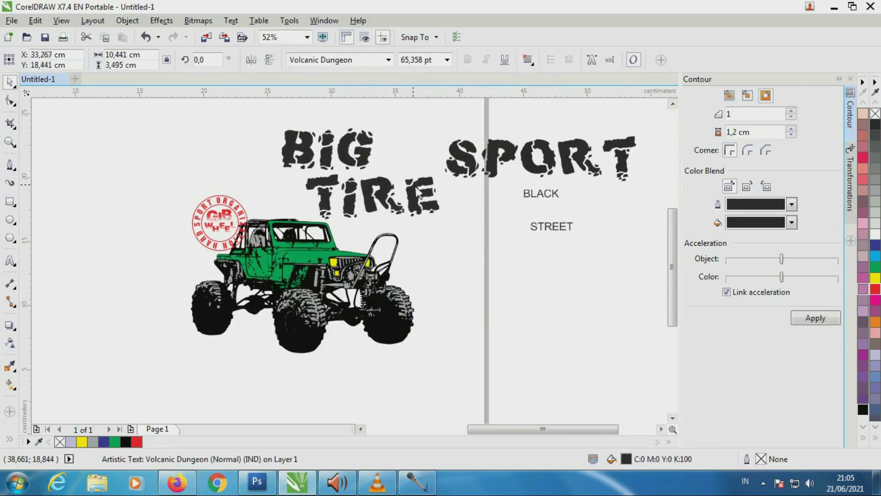
{"action": "left_click_drag", "start_coordinate": [371, 157], "coordinate": [410, 143]}
{"action": "left_click_drag", "start_coordinate": [367, 197], "coordinate": [354, 181]}
{"action": "left_click_drag", "start_coordinate": [469, 165], "coordinate": [299, 231]}
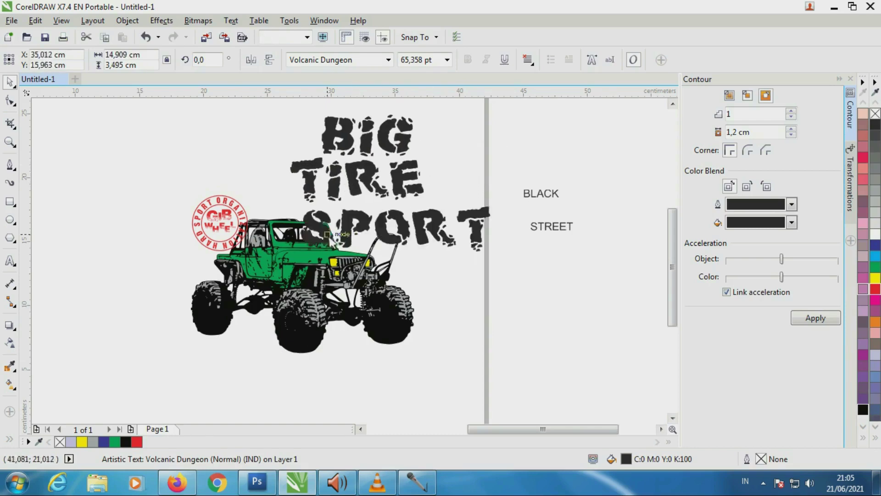
- Realign the stack, shrink SPORT under TIRE, and shift the jeep left
{"action": "left_click", "coordinate": [299, 256]}
{"action": "left_click", "coordinate": [327, 386]}
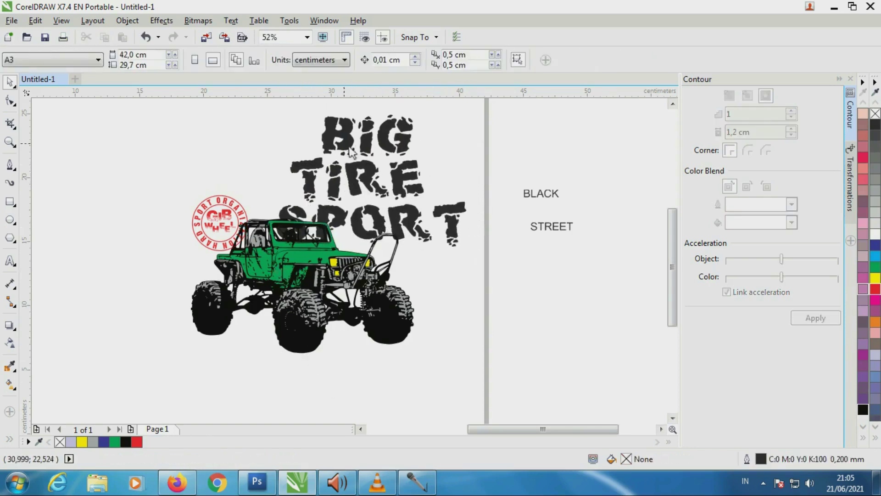
{"action": "mouse_move", "coordinate": [350, 150]}
{"action": "left_mouse_down"}
{"action": "mouse_move", "coordinate": [251, 154]}
{"action": "mouse_move", "coordinate": [344, 151]}
{"action": "left_mouse_up"}
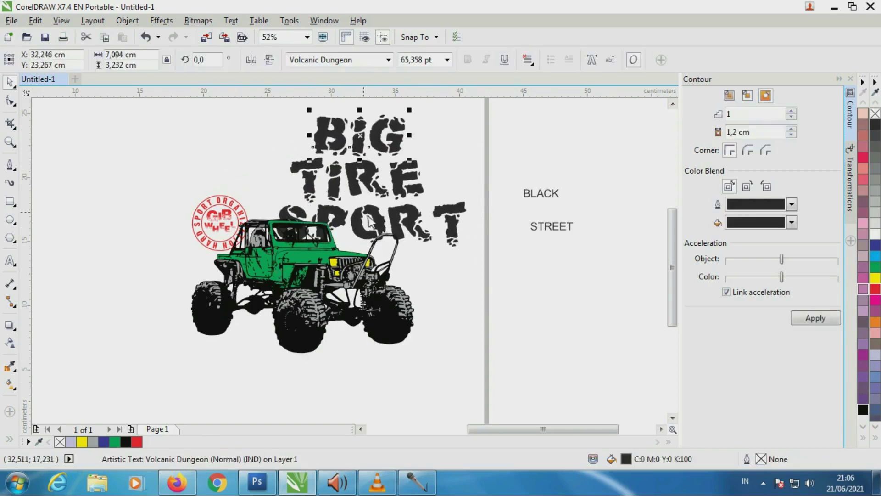
{"action": "left_click_drag", "start_coordinate": [366, 234], "coordinate": [325, 381]}
{"action": "left_click_drag", "start_coordinate": [358, 179], "coordinate": [382, 235]}
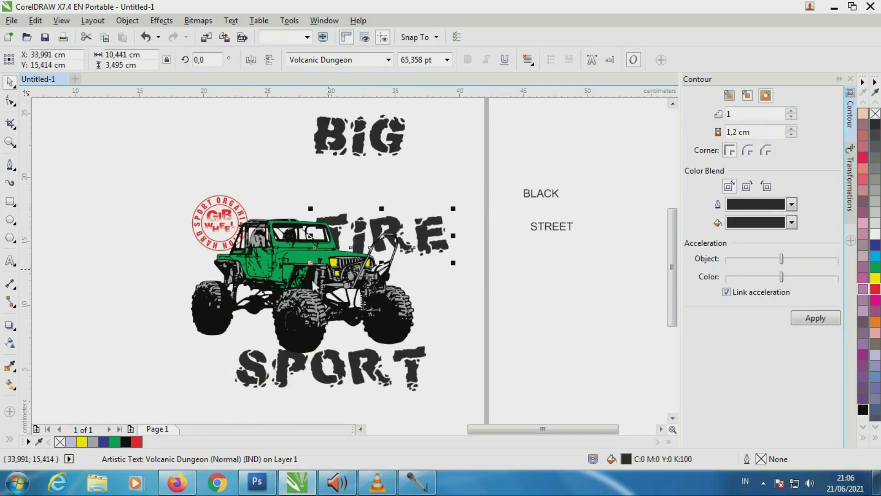
{"action": "mouse_move", "coordinate": [418, 271]}
{"action": "left_mouse_down"}
{"action": "mouse_move", "coordinate": [361, 271]}
{"action": "mouse_move", "coordinate": [355, 197]}
{"action": "left_mouse_up"}
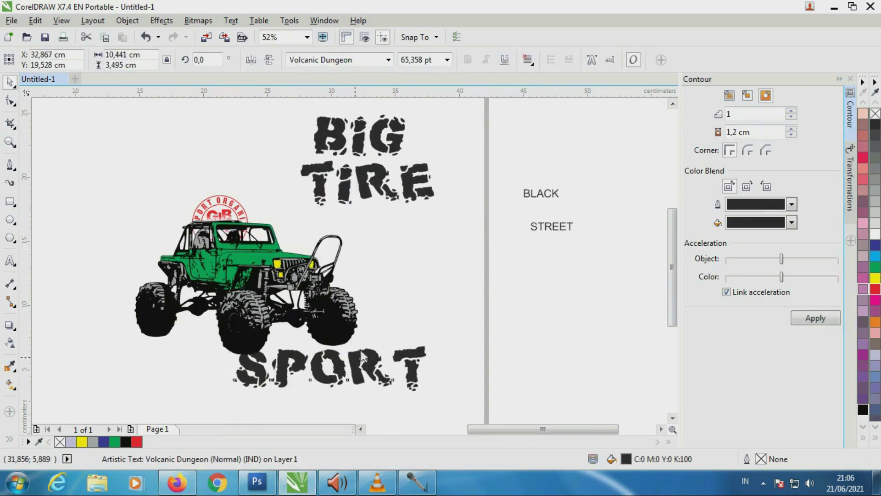
{"action": "left_click_drag", "start_coordinate": [361, 356], "coordinate": [400, 213]}
{"action": "left_click_drag", "start_coordinate": [472, 256], "coordinate": [438, 243]}
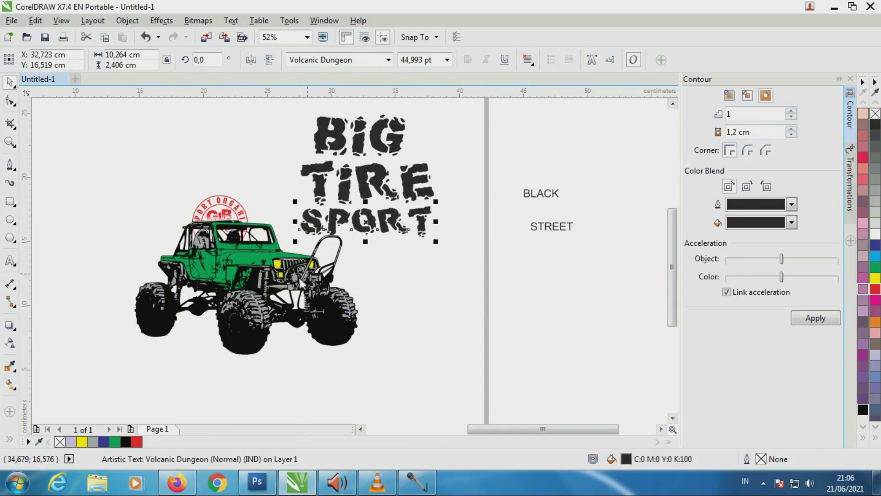
{"action": "left_click_drag", "start_coordinate": [301, 282], "coordinate": [356, 273]}
- Place the red stamp above the jeep's left side and delete BLACK and STREET
{"action": "left_click_drag", "start_coordinate": [222, 219], "coordinate": [239, 191]}
{"action": "left_click_drag", "start_coordinate": [365, 152], "coordinate": [368, 157]}
{"action": "left_click", "coordinate": [531, 202]}
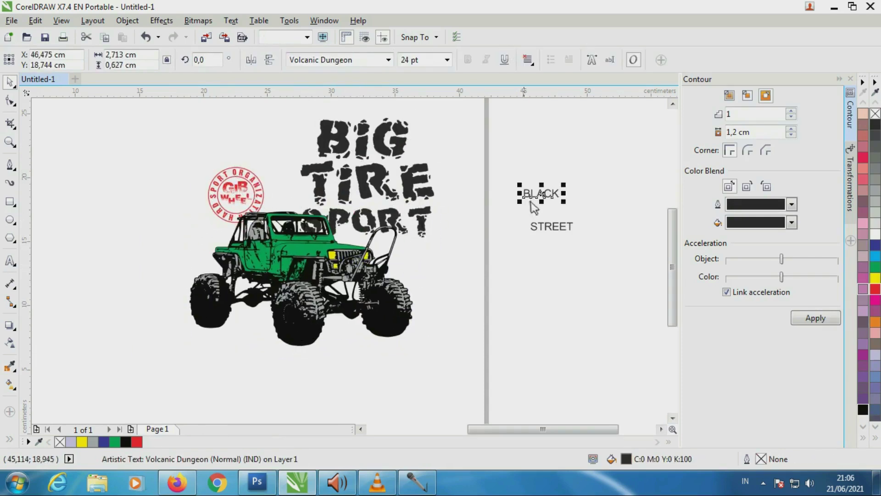
{"action": "key", "text": "Delete"}
{"action": "left_click", "coordinate": [546, 227]}
{"action": "key", "text": "Delete"}
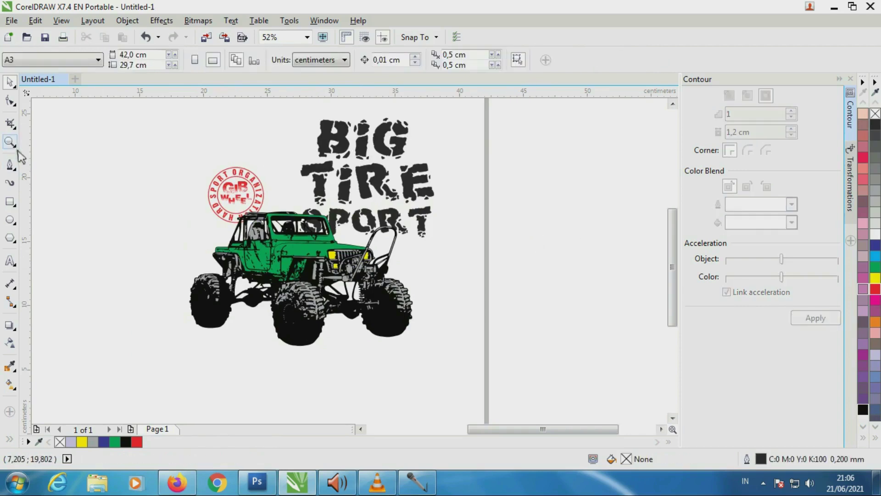
- Add an ORIGINAL AND AUTHENTIC tagline, shrink it, and move it over SPORT
{"action": "left_click", "coordinate": [10, 142]}
{"action": "scroll", "coordinate": [403, 323], "scroll_direction": "down", "scroll_amount": 1}
{"action": "scroll", "coordinate": [334, 329], "scroll_direction": "up", "scroll_amount": 2}
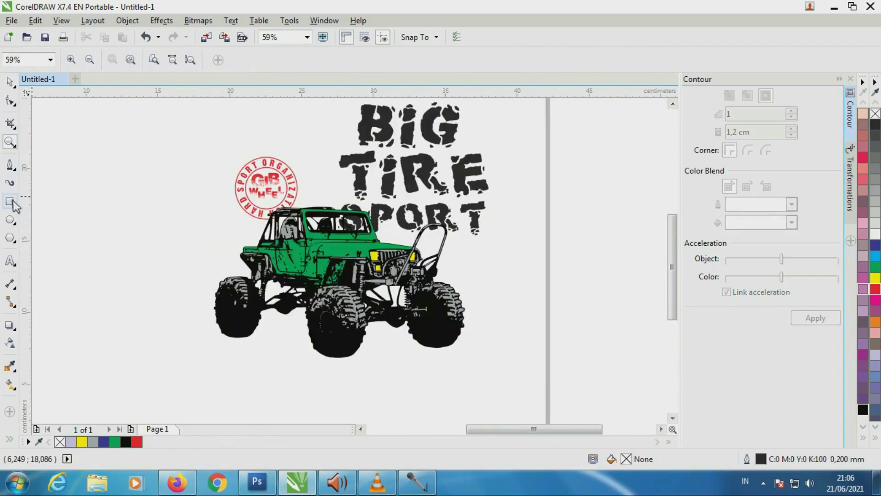
{"action": "left_click", "coordinate": [11, 261]}
{"action": "left_click", "coordinate": [118, 372]}
{"action": "type", "text": "ORIGINAL  AND AUTHENTIC"}
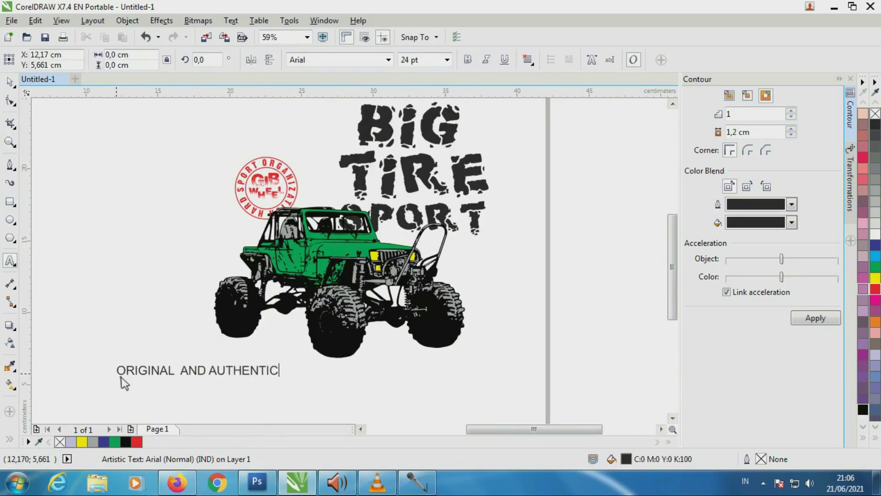
{"action": "key", "text": "Escape"}
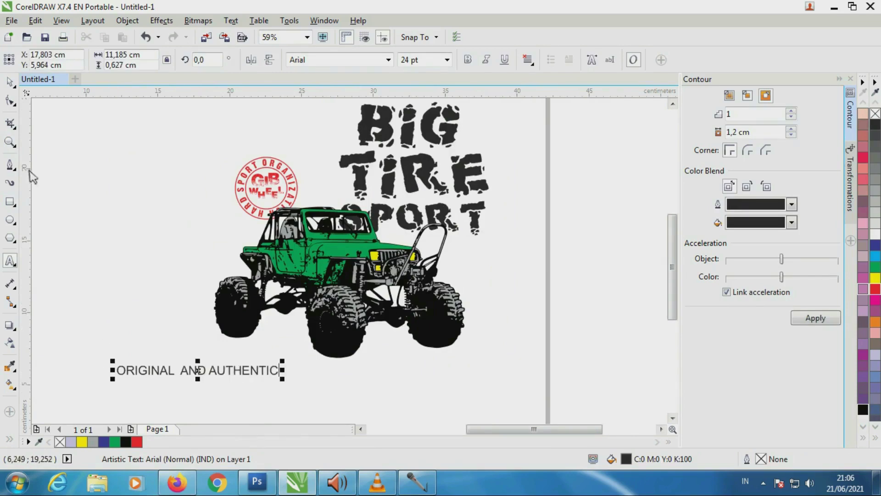
{"action": "left_click_drag", "start_coordinate": [232, 377], "coordinate": [345, 381]}
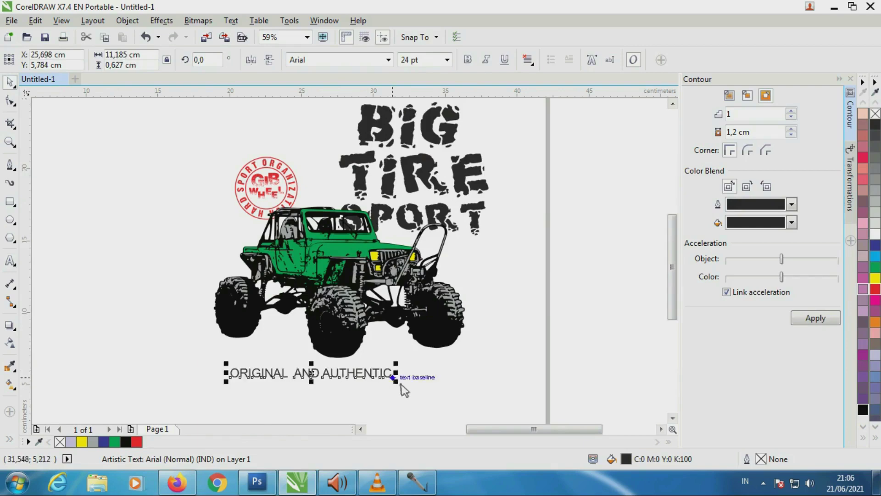
{"action": "left_click_drag", "start_coordinate": [404, 390], "coordinate": [456, 387]}
{"action": "left_click_drag", "start_coordinate": [275, 385], "coordinate": [358, 389]}
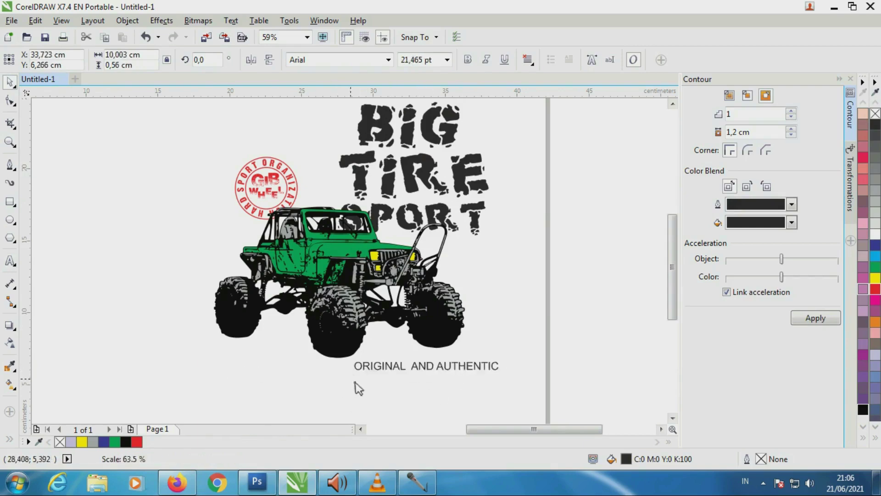
{"action": "left_click_drag", "start_coordinate": [410, 380], "coordinate": [451, 246]}
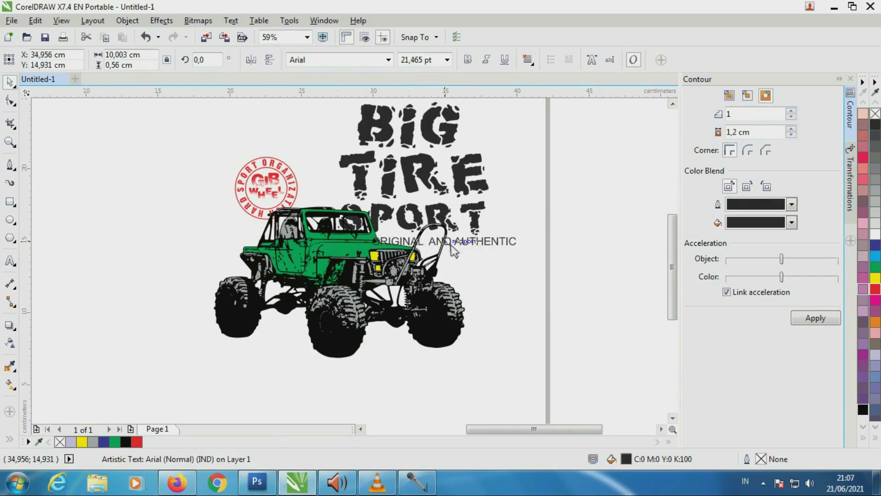
- Browse fonts for the tagline without changing it, then delete the tagline
{"action": "left_click", "coordinate": [390, 61]}
{"action": "scroll", "coordinate": [546, 211], "scroll_direction": "down", "scroll_amount": 3}
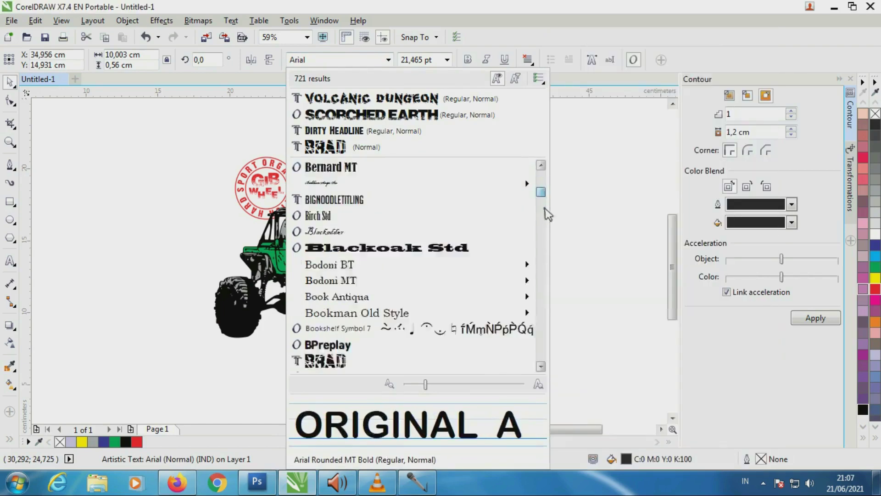
{"action": "scroll", "coordinate": [546, 220], "scroll_direction": "down", "scroll_amount": 5}
{"action": "scroll", "coordinate": [537, 232], "scroll_direction": "up", "scroll_amount": 1}
{"action": "key", "text": "Escape"}
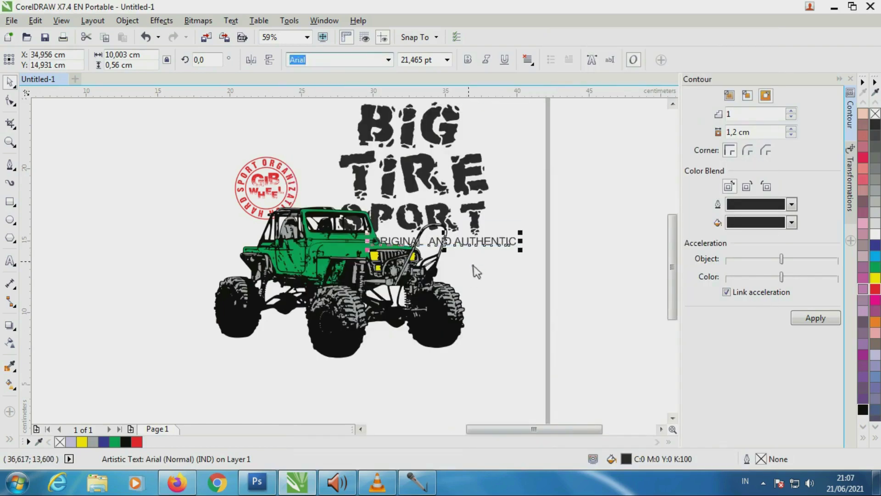
{"action": "key", "text": "Delete"}
- Replace the AUTOMOTIF text below the jeep with 'ORIGINAL IRON INDUSTRY'
{"action": "left_click", "coordinate": [10, 260]}
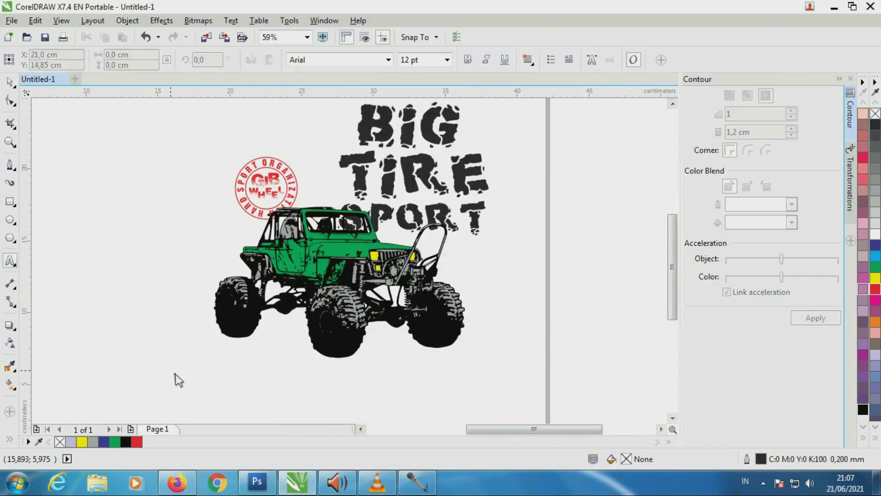
{"action": "left_click", "coordinate": [174, 369]}
{"action": "type", "text": "AUTOMOTIF"}
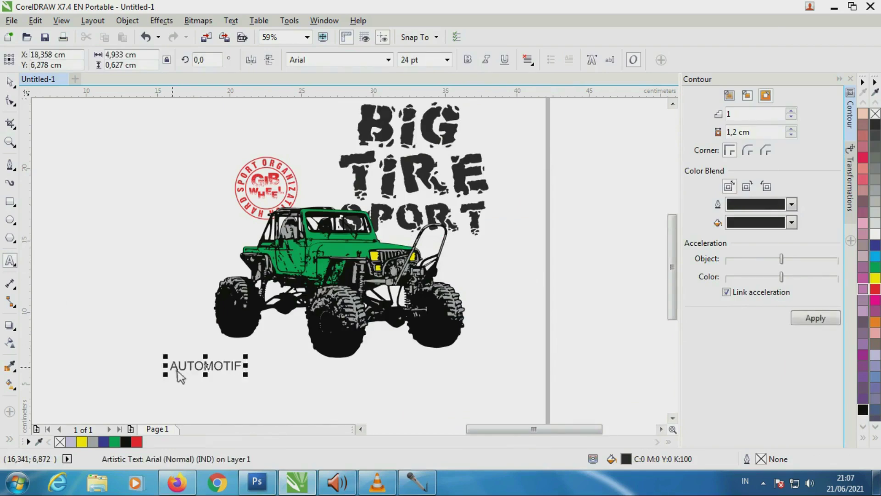
{"action": "left_click_drag", "start_coordinate": [177, 370], "coordinate": [277, 372]}
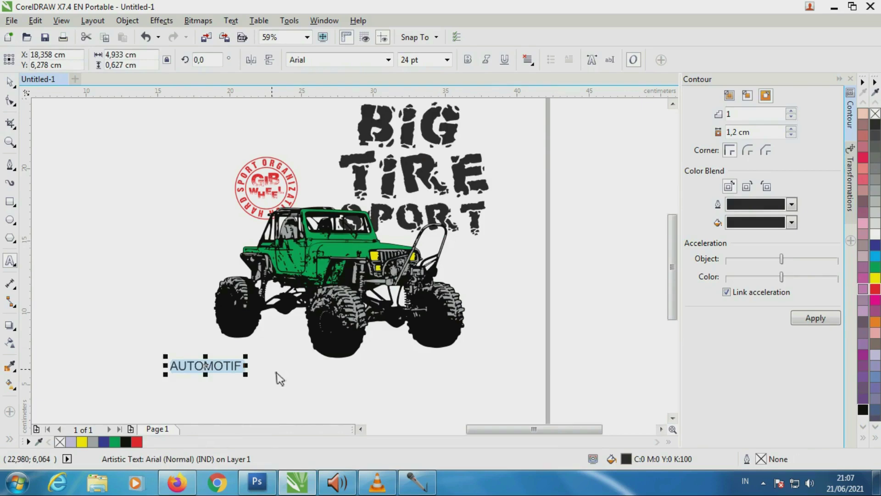
{"action": "type", "text": "IRON INDUSTRY"}
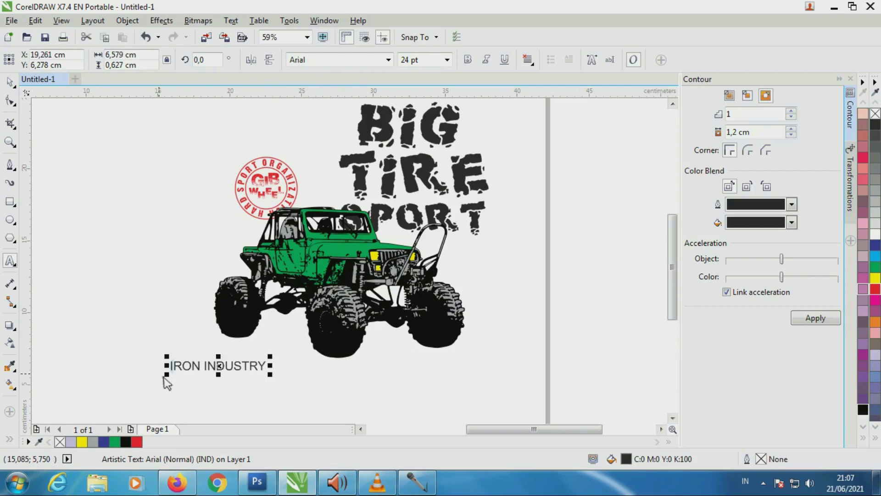
{"action": "type", "text": "ORIGINAL"}
{"action": "key", "text": "ctrl+space"}
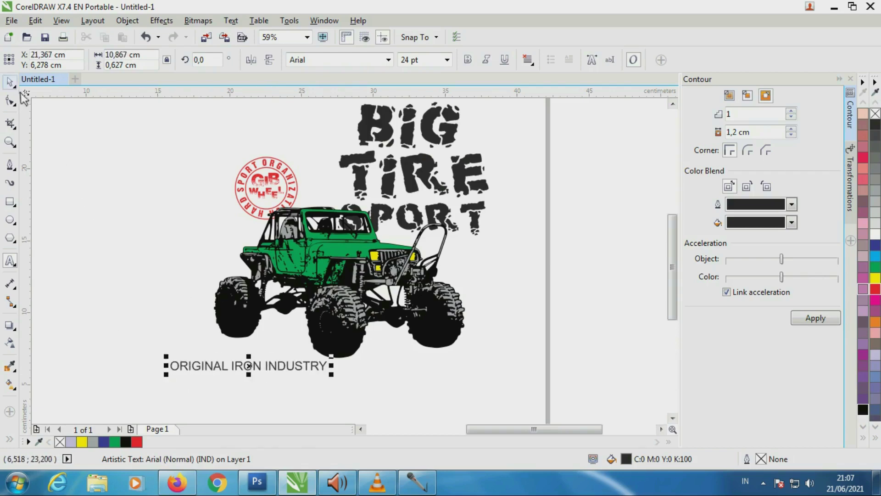
- Centre the tagline under the jeep and set its font to BigNoodleTitling
{"action": "left_click_drag", "start_coordinate": [303, 368], "coordinate": [416, 369]}
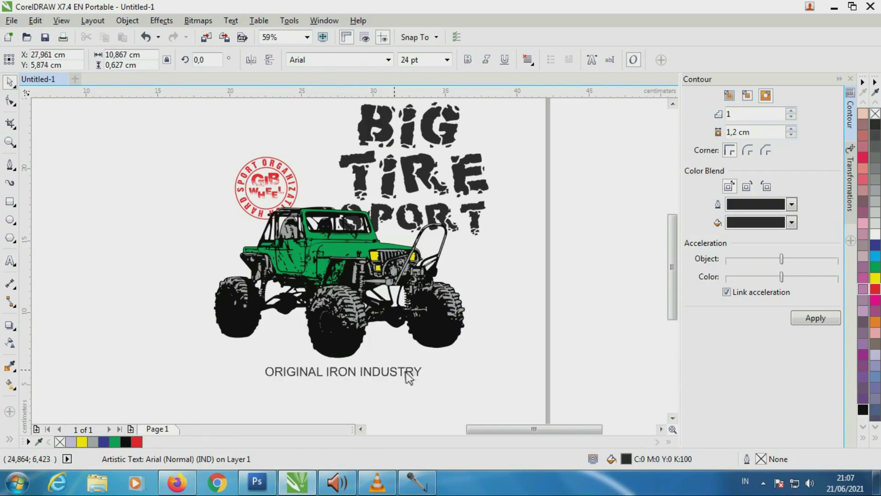
{"action": "left_click", "coordinate": [388, 60]}
{"action": "left_click_drag", "start_coordinate": [542, 177], "coordinate": [549, 198]}
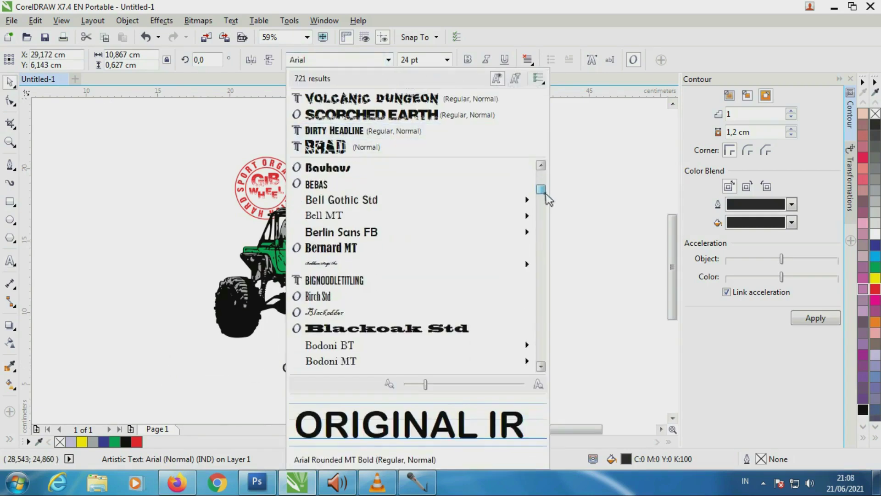
{"action": "scroll", "coordinate": [549, 199], "scroll_direction": "down", "scroll_amount": 1}
{"action": "left_click", "coordinate": [334, 237]}
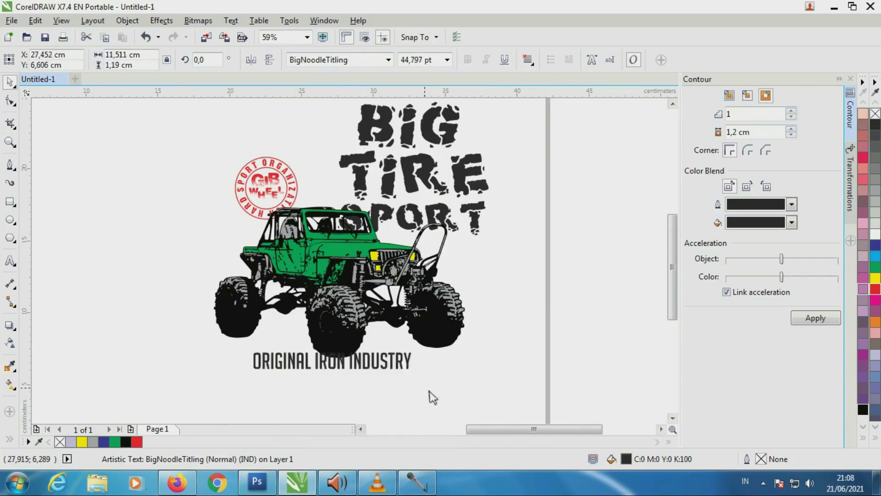
- Widen the tagline's letter spacing, shrink it, and convert it to curves
{"action": "mouse_move", "coordinate": [392, 372]}
{"action": "left_mouse_down"}
{"action": "mouse_move", "coordinate": [438, 380]}
{"action": "mouse_move", "coordinate": [324, 378]}
{"action": "mouse_move", "coordinate": [442, 378]}
{"action": "mouse_move", "coordinate": [526, 398]}
{"action": "mouse_move", "coordinate": [452, 372]}
{"action": "left_mouse_up"}
{"action": "left_click", "coordinate": [10, 100]}
{"action": "left_click", "coordinate": [9, 82]}
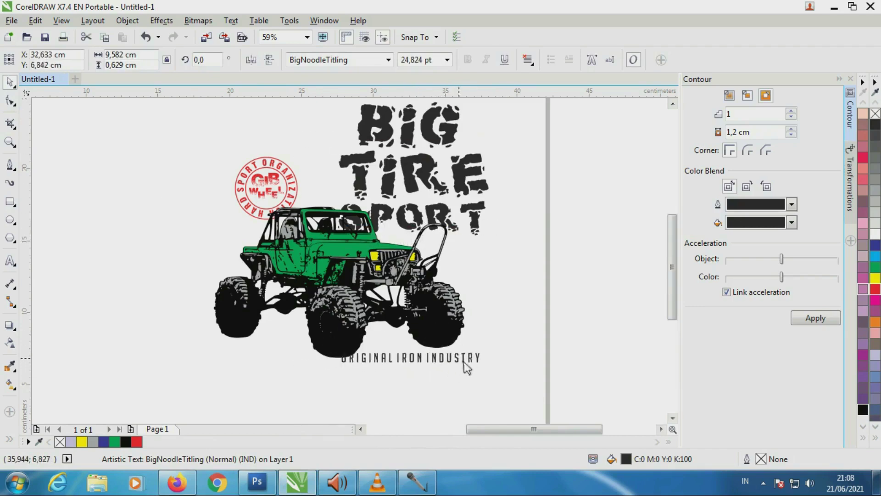
{"action": "mouse_move", "coordinate": [466, 368]}
{"action": "left_mouse_down"}
{"action": "mouse_move", "coordinate": [458, 388]}
{"action": "mouse_move", "coordinate": [448, 370]}
{"action": "left_mouse_up"}
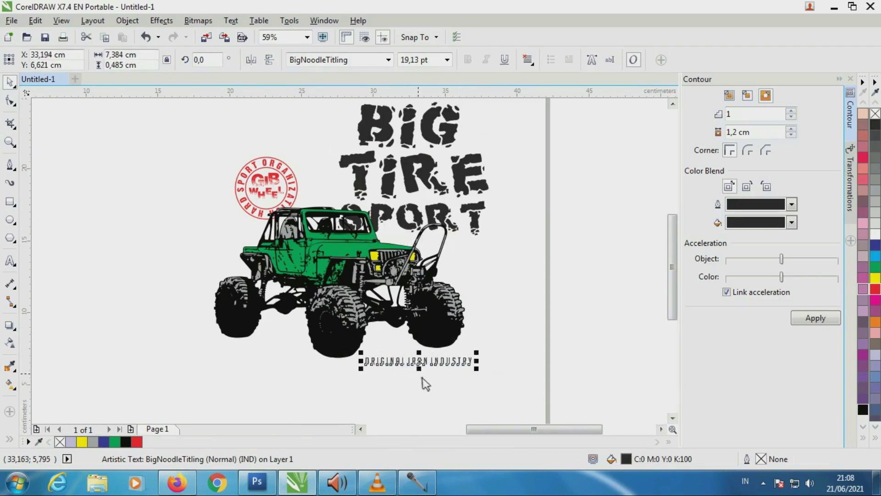
{"action": "key", "text": "ctrl+q"}
- Move the red stamp up-right and draw a grey-green sample square left of the page
{"action": "left_click", "coordinate": [266, 188]}
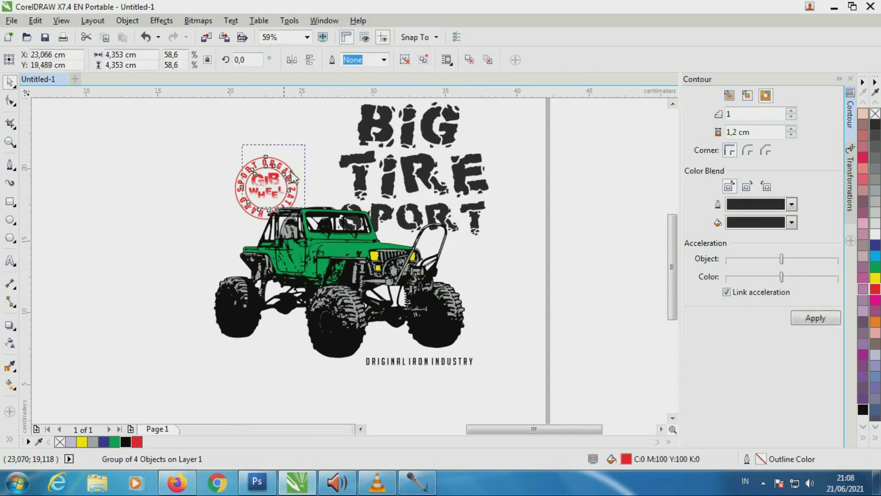
{"action": "left_click_drag", "start_coordinate": [266, 188], "coordinate": [280, 174]}
{"action": "key", "text": "F6"}
{"action": "left_click_drag", "start_coordinate": [77, 217], "coordinate": [133, 268]}
{"action": "left_click", "coordinate": [868, 440]}
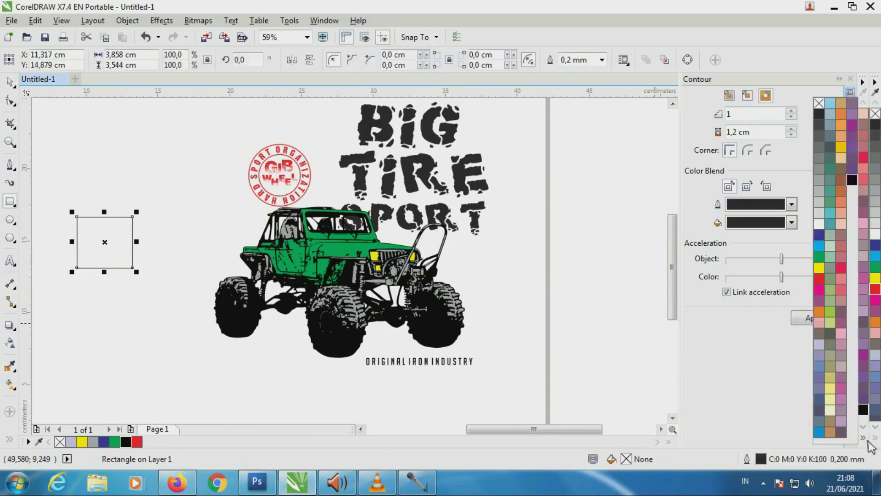
{"action": "left_click", "coordinate": [830, 278]}
- Apply the sampled grey-green to the jeep body and move the stamp down toward the jeep
{"action": "left_click", "coordinate": [10, 366]}
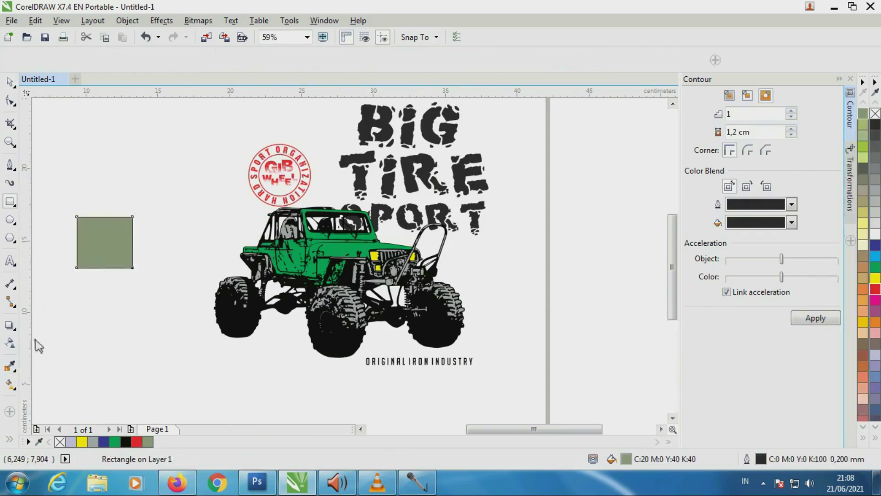
{"action": "left_click", "coordinate": [338, 252]}
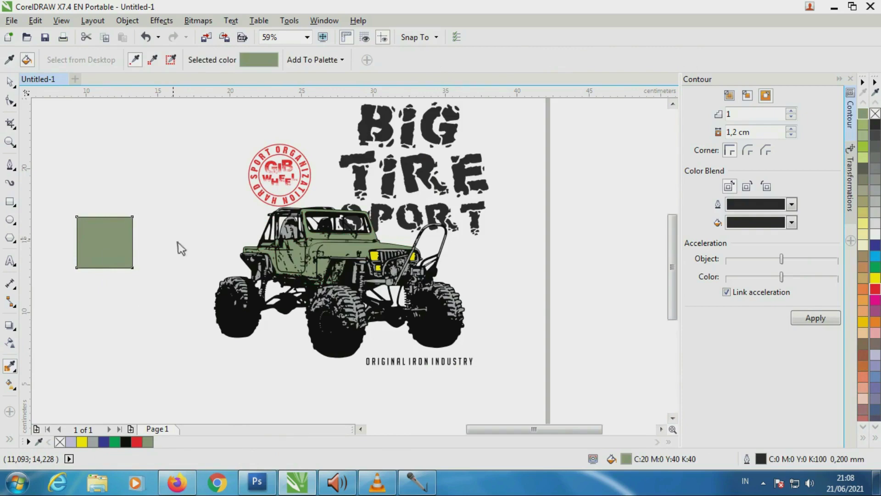
{"action": "left_click", "coordinate": [11, 83]}
{"action": "left_click", "coordinate": [273, 165]}
{"action": "left_click", "coordinate": [870, 442]}
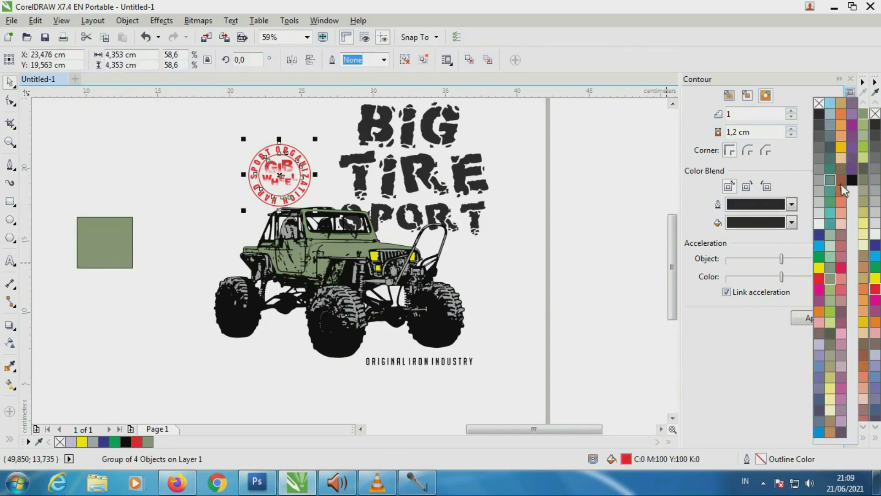
{"action": "mouse_move", "coordinate": [282, 177]}
{"action": "left_mouse_down"}
{"action": "mouse_move", "coordinate": [271, 199]}
{"action": "mouse_move", "coordinate": [460, 255]}
{"action": "left_mouse_up"}
- Convert the BIG headline word to curves, nudge it left, and select the headline words
{"action": "left_click", "coordinate": [379, 138]}
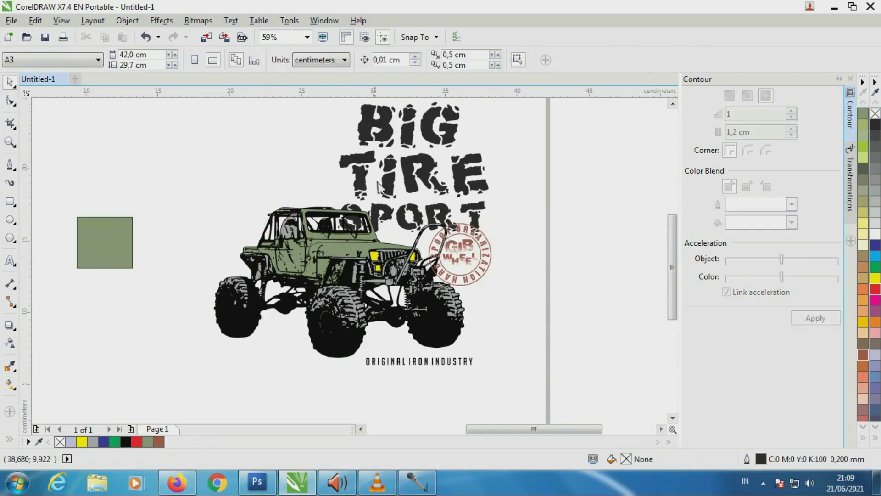
{"action": "key", "text": "ctrl+q"}
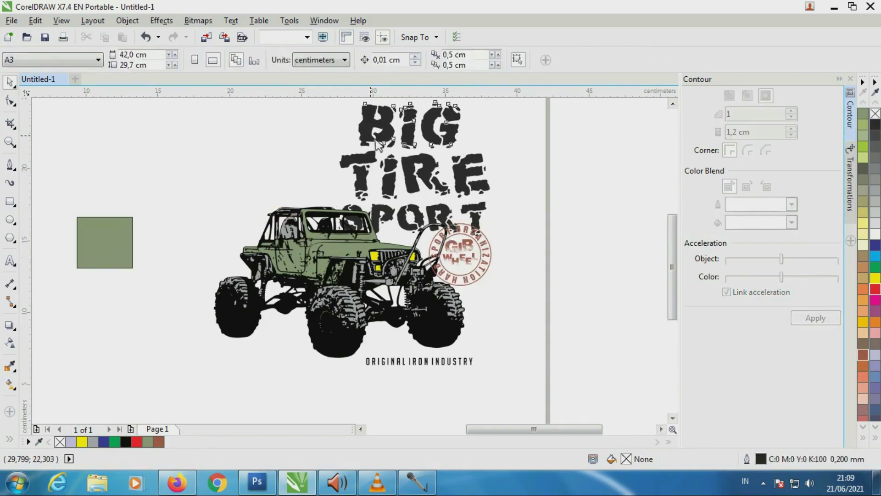
{"action": "left_click_drag", "start_coordinate": [376, 143], "coordinate": [367, 143]}
{"action": "left_click", "coordinate": [499, 161]}
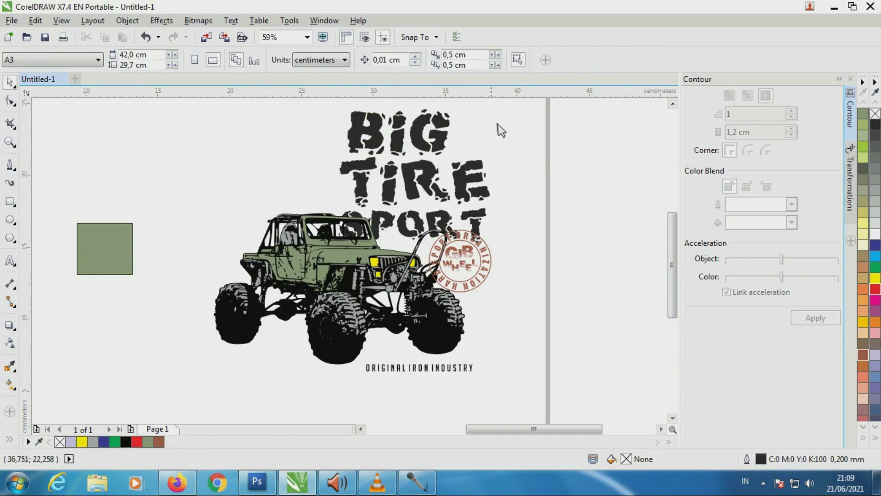
{"action": "left_click_drag", "start_coordinate": [327, 258], "coordinate": [321, 250]}
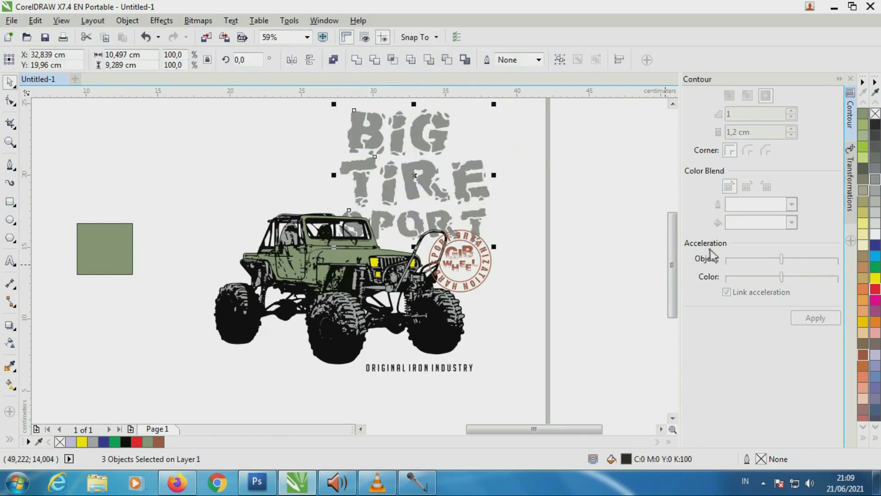
- Break the jeep into parts, recolour its orange part light pink, and delete the sample square
{"action": "left_click", "coordinate": [426, 319]}
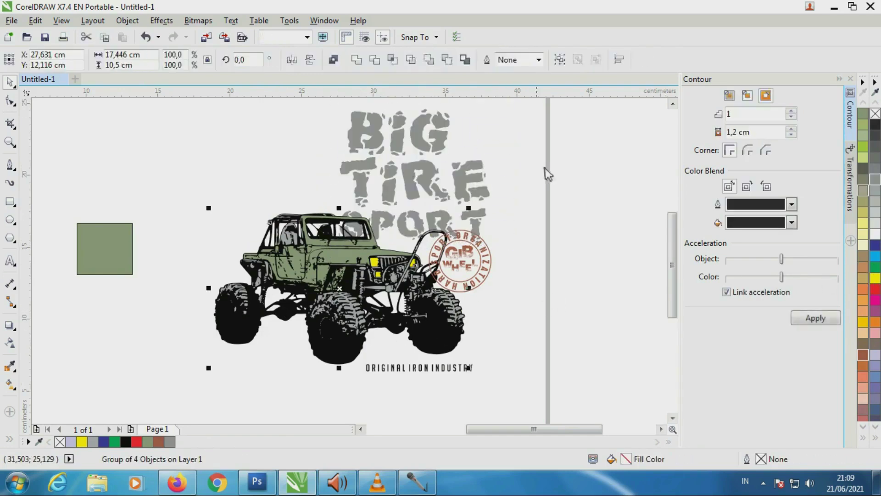
{"action": "key", "text": "ctrl+q"}
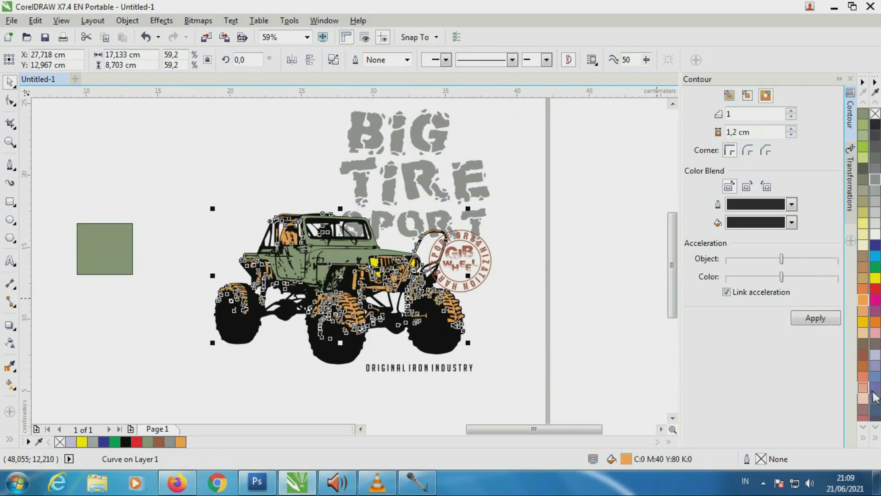
{"action": "left_click", "coordinate": [864, 395]}
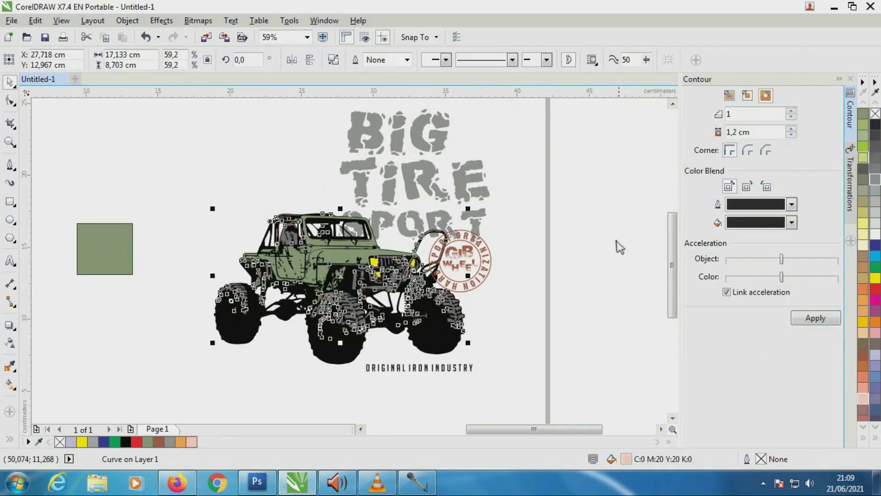
{"action": "left_click", "coordinate": [161, 290]}
{"action": "left_click", "coordinate": [105, 248]}
{"action": "key", "text": "Delete"}
- Zoom in and draw a red-brown rectangle behind the tagline
{"action": "key", "text": "z"}
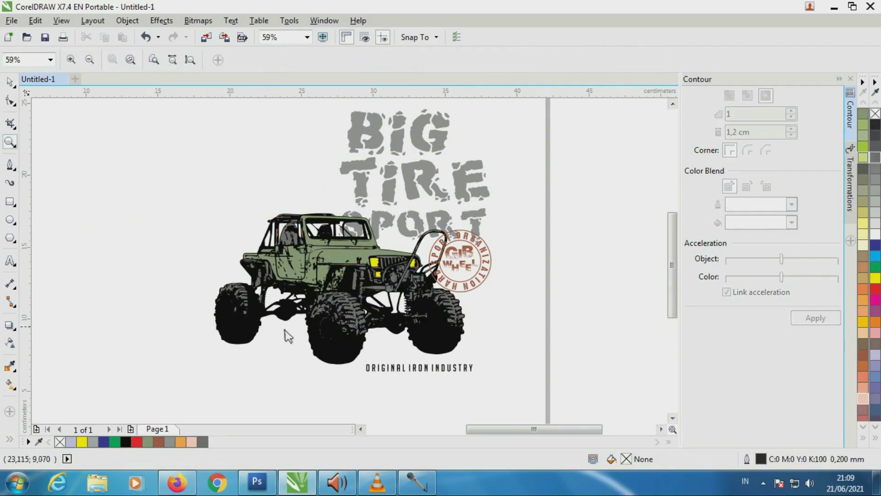
{"action": "left_click_drag", "start_coordinate": [288, 336], "coordinate": [532, 416]}
{"action": "key", "text": "F6"}
{"action": "left_click_drag", "start_coordinate": [196, 235], "coordinate": [505, 270]}
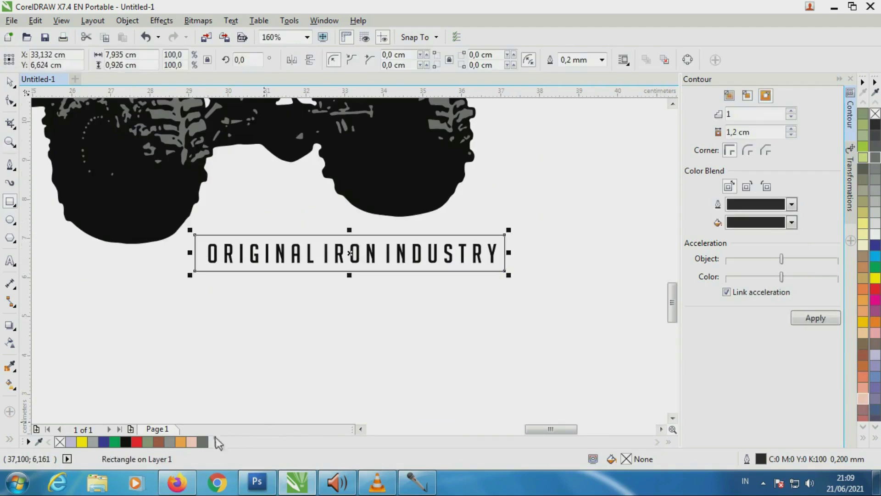
{"action": "left_click", "coordinate": [159, 442]}
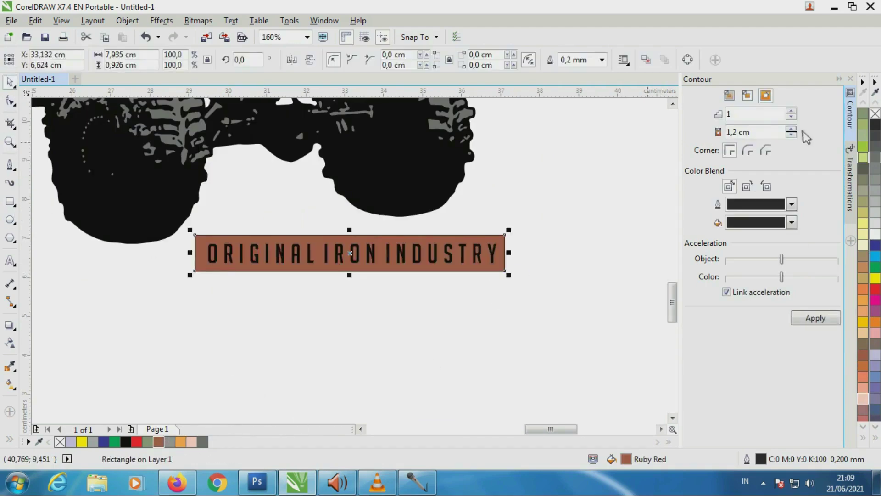
- Colour the tagline white and zoom back out to the whole design
{"action": "key", "text": "Escape"}
{"action": "left_click", "coordinate": [349, 254]}
{"action": "left_click", "coordinate": [863, 235]}
{"action": "left_click", "coordinate": [35, 160]}
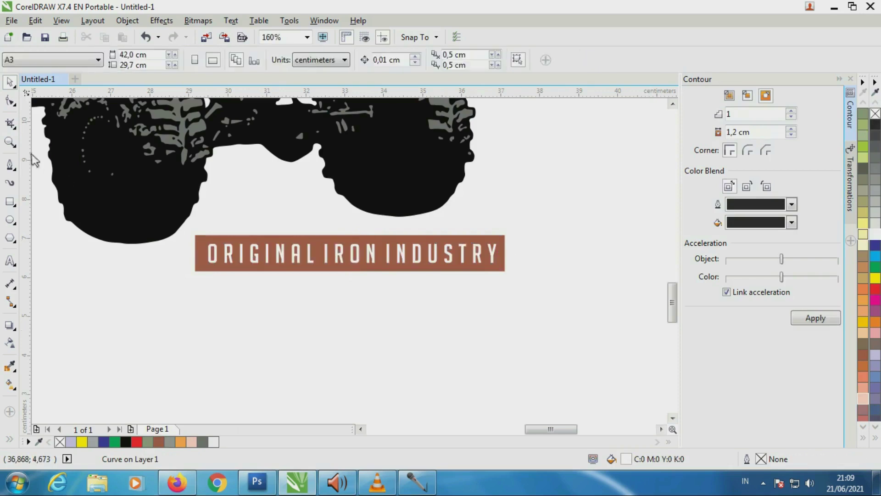
{"action": "key", "text": "z"}
{"action": "key", "text": "F3"}
{"action": "key", "text": "space"}
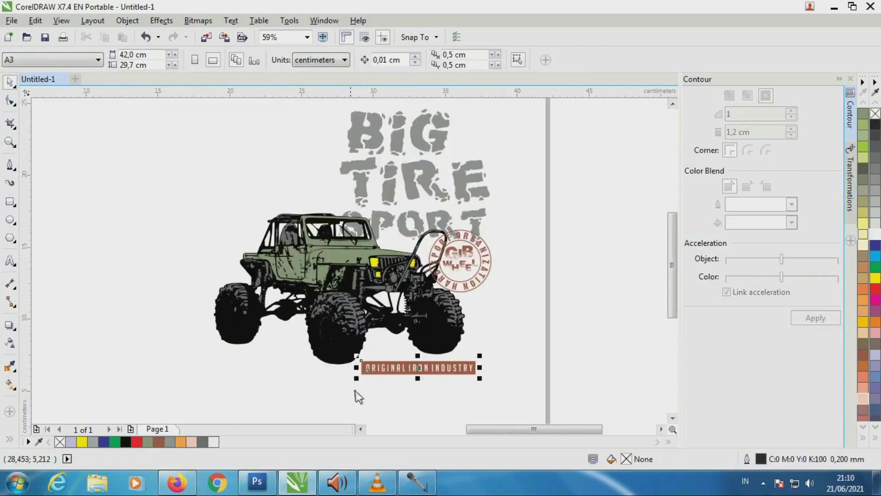
- Shrink the banner and tagline together and nudge the banner up under the jeep
{"action": "left_click_drag", "start_coordinate": [357, 378], "coordinate": [376, 381]}
{"action": "left_click", "coordinate": [374, 393]}
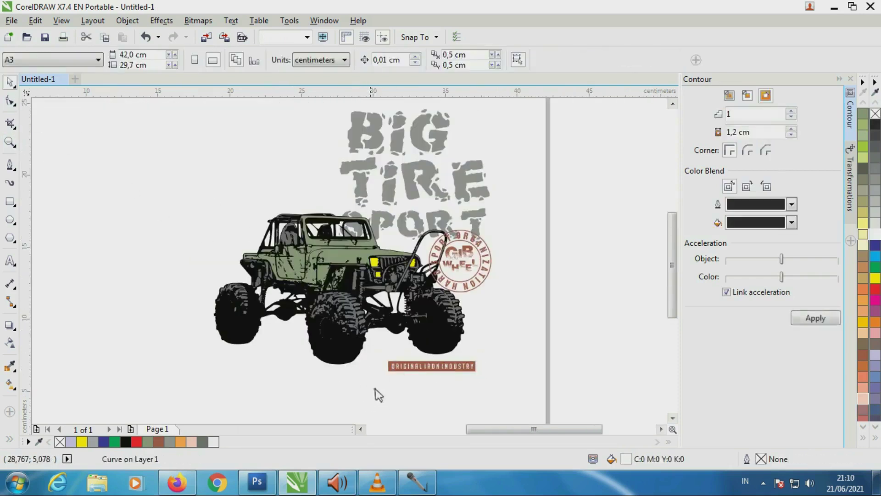
{"action": "left_click", "coordinate": [473, 366]}
{"action": "left_click", "coordinate": [58, 290]}
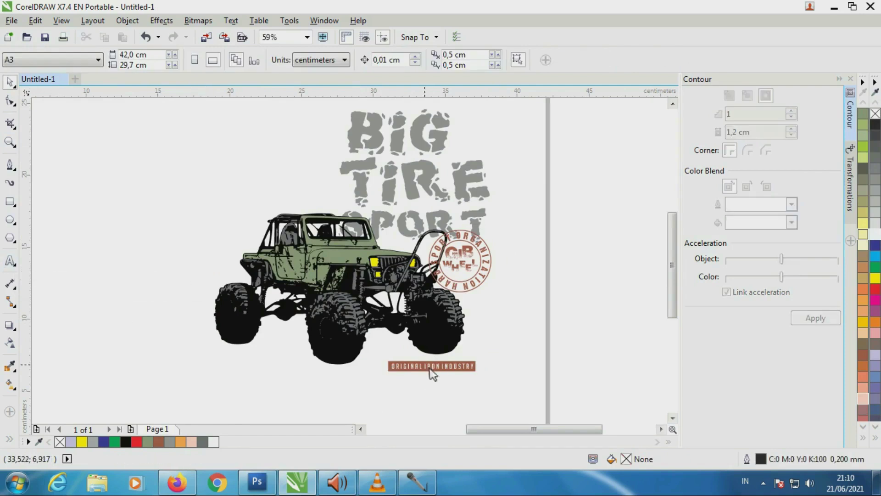
{"action": "left_click_drag", "start_coordinate": [429, 373], "coordinate": [428, 370]}
{"action": "left_click", "coordinate": [204, 295]}
- Start a new text object to the left of the jeep
{"action": "left_click", "coordinate": [10, 261]}
{"action": "left_click", "coordinate": [104, 244]}
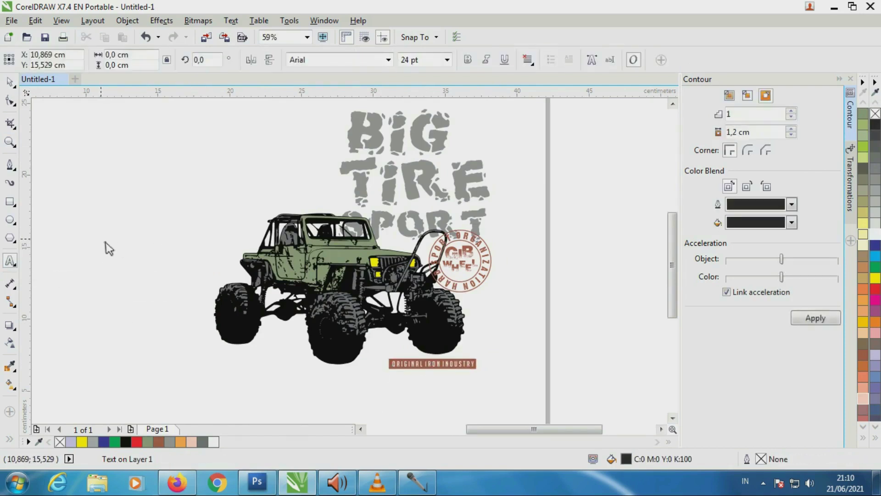
{"action": "type", "text": "n"}
{"action": "type", "text": "nE"}
{"action": "key", "text": "Escape"}
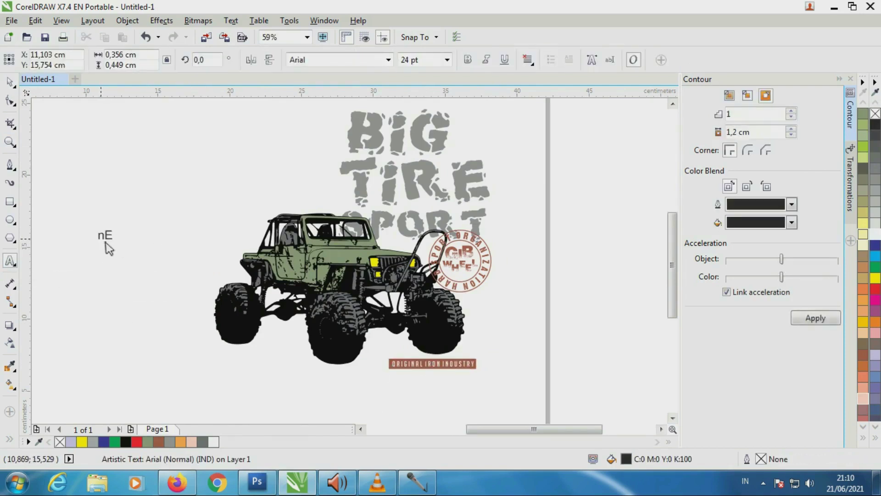
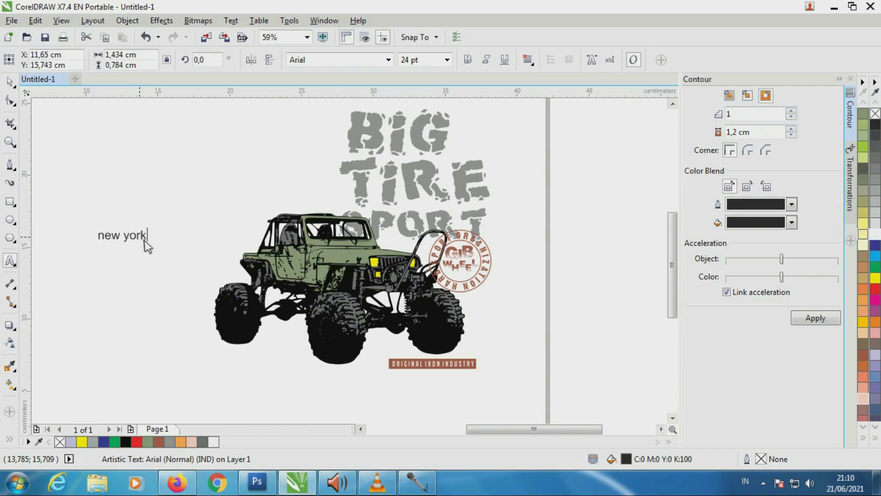
- Enlarge the new york text, set it in Freehand521 BT, and move it under the jeep's front wheel
{"action": "left_click", "coordinate": [9, 82]}
{"action": "mouse_move", "coordinate": [148, 243]}
{"action": "left_mouse_down"}
{"action": "mouse_move", "coordinate": [158, 252]}
{"action": "mouse_move", "coordinate": [290, 204]}
{"action": "left_mouse_up"}
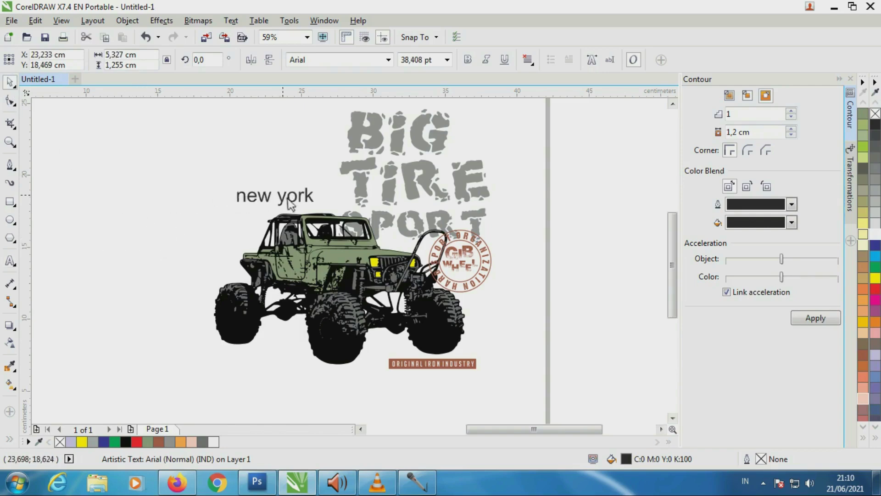
{"action": "left_click", "coordinate": [388, 59]}
{"action": "left_click_drag", "start_coordinate": [543, 191], "coordinate": [540, 252]}
{"action": "left_click", "coordinate": [341, 317]}
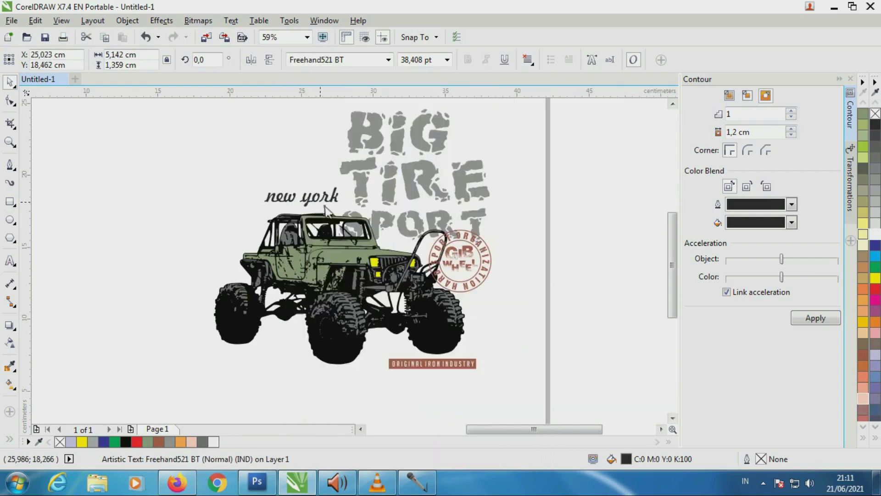
{"action": "mouse_move", "coordinate": [292, 210]}
{"action": "left_mouse_down"}
{"action": "mouse_move", "coordinate": [293, 358]}
{"action": "mouse_move", "coordinate": [320, 338]}
{"action": "mouse_move", "coordinate": [376, 346]}
{"action": "left_mouse_up"}
- Zoom in on the york letters, tighten their spacing, and convert them to curves
{"action": "scroll", "coordinate": [191, 289], "scroll_direction": "up", "scroll_amount": 3}
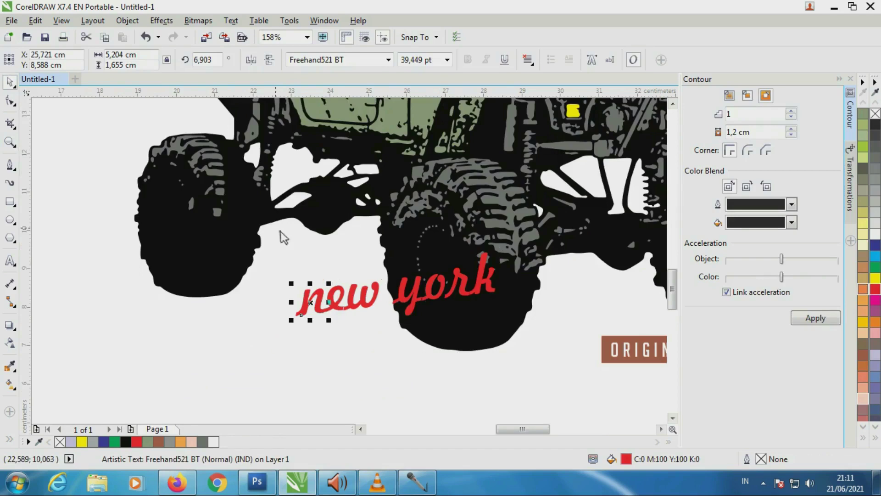
{"action": "left_click", "coordinate": [418, 295]}
{"action": "left_click", "coordinate": [9, 141]}
{"action": "left_click_drag", "start_coordinate": [290, 257], "coordinate": [491, 322]}
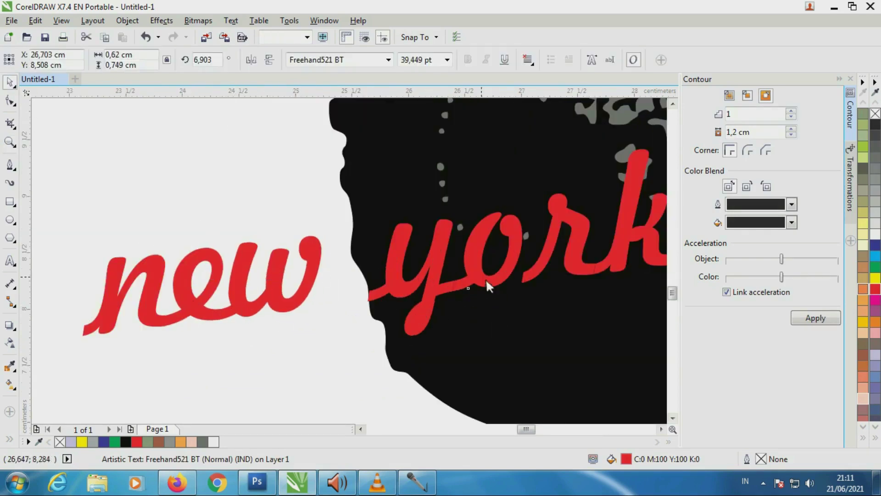
{"action": "left_click_drag", "start_coordinate": [542, 276], "coordinate": [527, 274]}
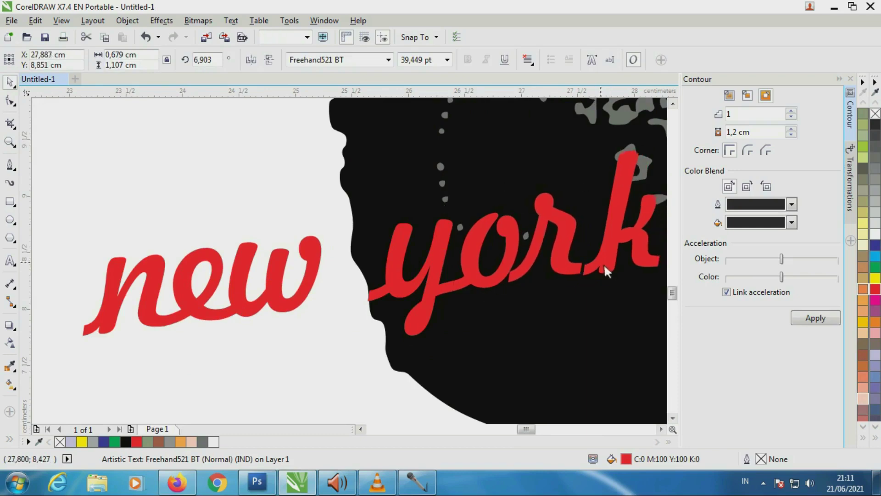
{"action": "left_click_drag", "start_coordinate": [605, 266], "coordinate": [598, 263]}
{"action": "left_click", "coordinate": [508, 228], "text": "shift"}
{"action": "left_click", "coordinate": [439, 258], "text": "shift"}
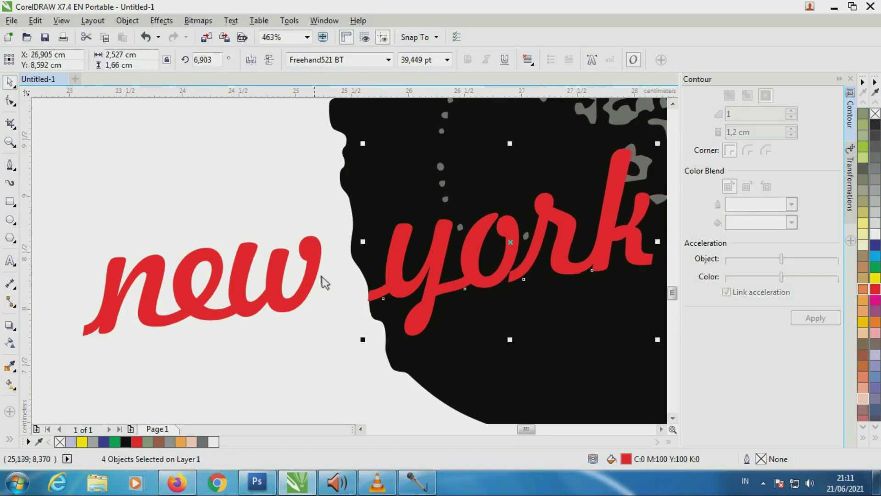
{"action": "key", "text": "ctrl+q"}
- Move new closer to york, combine both into one curve, then shrink and tilt it under the wheels
{"action": "left_click", "coordinate": [319, 251]}
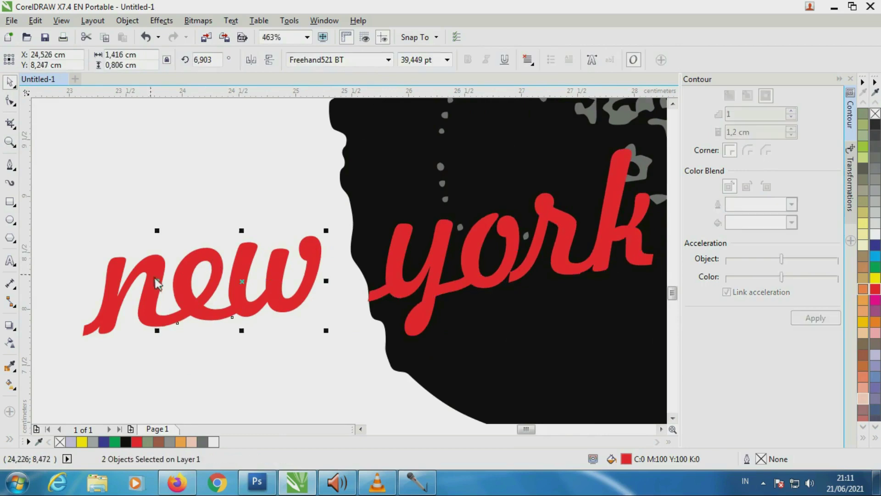
{"action": "left_click_drag", "start_coordinate": [301, 232], "coordinate": [345, 253]}
{"action": "key", "text": "ctrl+a"}
{"action": "left_click", "coordinate": [358, 60]}
{"action": "key", "text": "z"}
{"action": "scroll", "coordinate": [109, 163], "scroll_direction": "down", "scroll_amount": 5}
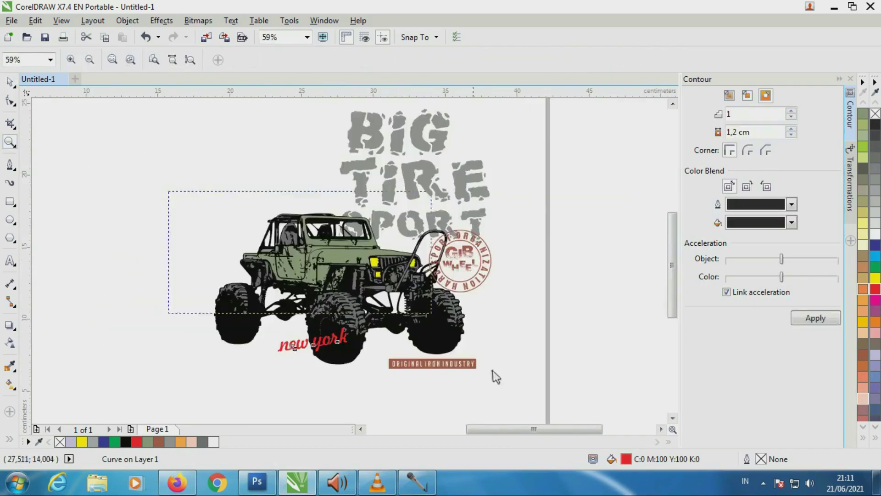
{"action": "left_click", "coordinate": [9, 82]}
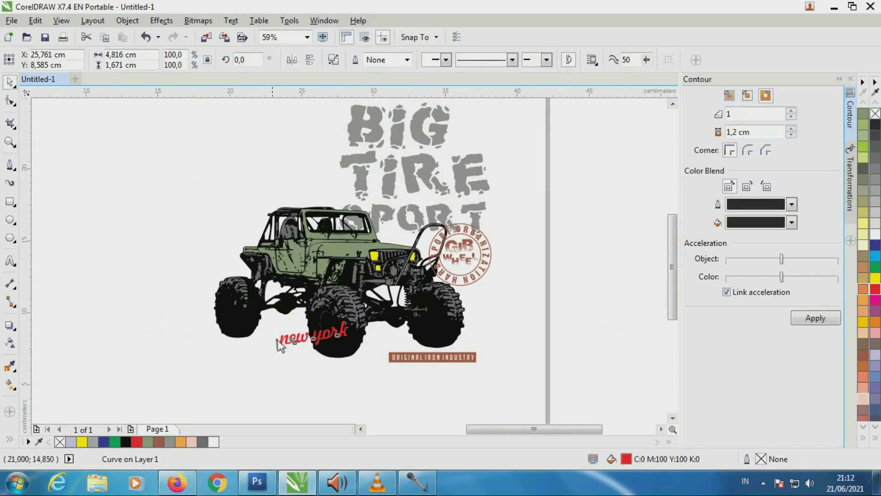
{"action": "left_click_drag", "start_coordinate": [273, 348], "coordinate": [281, 349]}
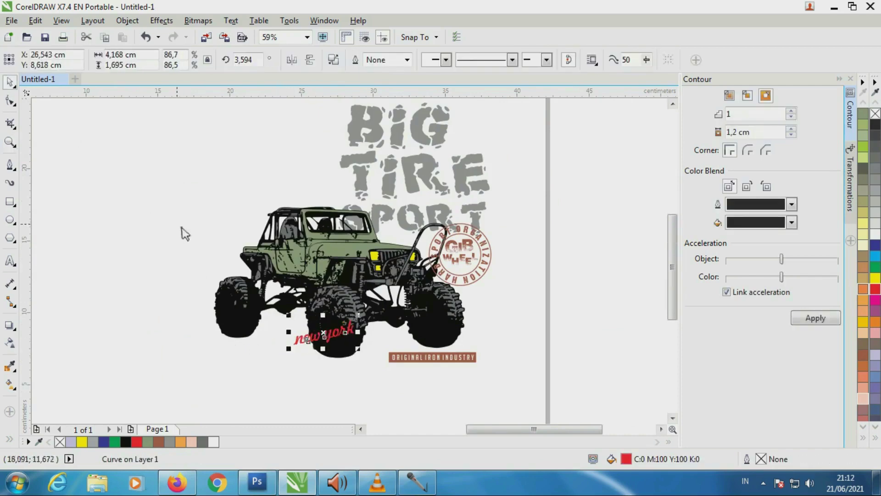
- Move BIG left and enlarge it, shift TIRE left, then select all the artwork
{"action": "key", "text": "z"}
{"action": "scroll", "coordinate": [527, 221], "scroll_direction": "down", "scroll_amount": 2}
{"action": "scroll", "coordinate": [535, 373], "scroll_direction": "up", "scroll_amount": 2}
{"action": "left_click", "coordinate": [9, 82]}
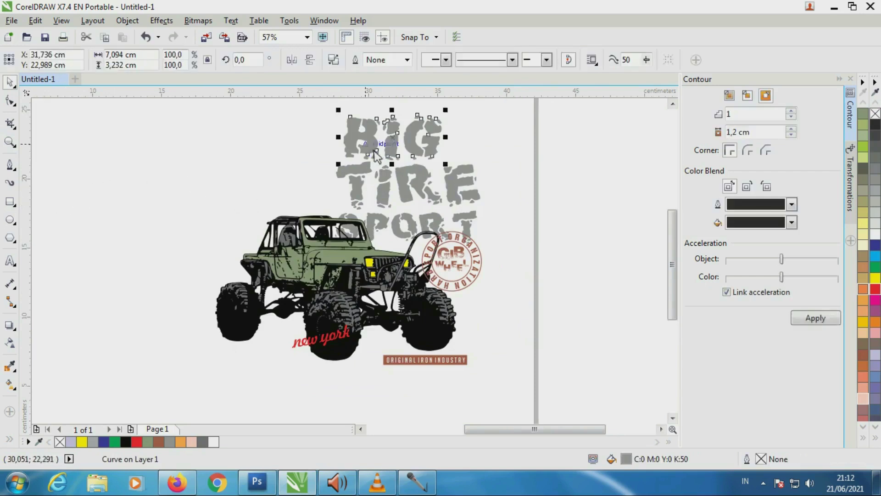
{"action": "left_click_drag", "start_coordinate": [370, 152], "coordinate": [312, 146]}
{"action": "scroll", "coordinate": [317, 151], "scroll_direction": "up", "scroll_amount": 1}
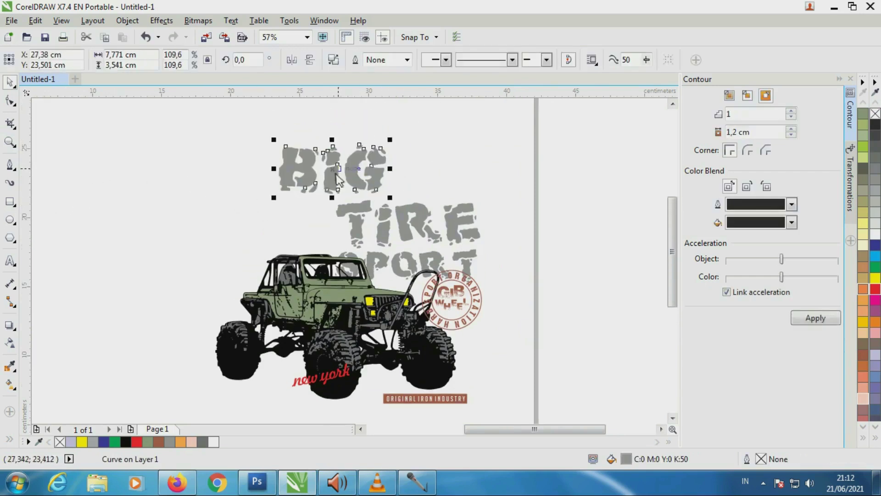
{"action": "left_click_drag", "start_coordinate": [321, 185], "coordinate": [330, 179]}
{"action": "key", "text": "Escape"}
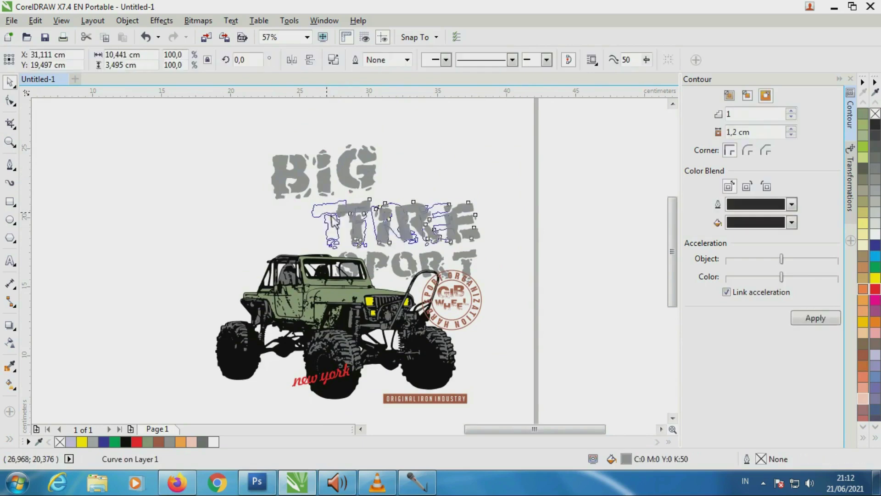
{"action": "left_click_drag", "start_coordinate": [464, 235], "coordinate": [438, 234]}
{"action": "left_click", "coordinate": [438, 234]}
{"action": "left_click_drag", "start_coordinate": [167, 137], "coordinate": [522, 413]}
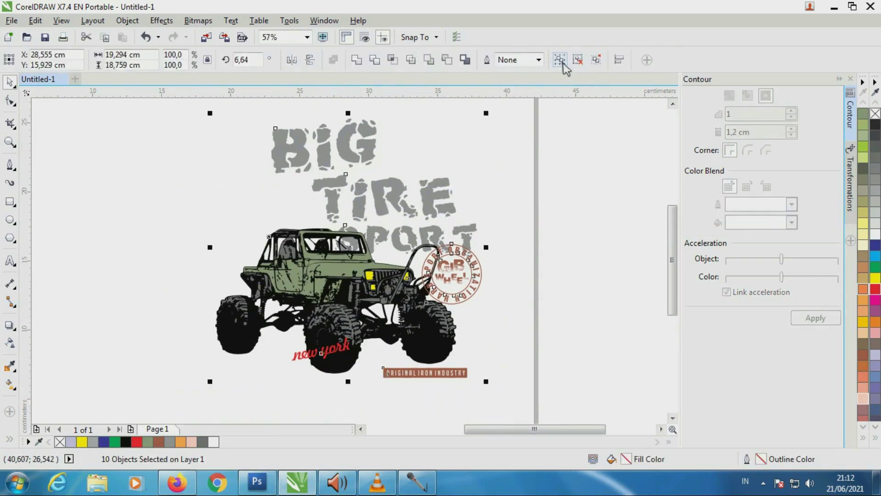
- Group the ten artwork pieces and shrink the group slightly on the page
{"action": "left_click", "coordinate": [560, 61]}
{"action": "key", "text": "z"}
{"action": "right_click", "coordinate": [153, 154]}
{"action": "left_click", "coordinate": [9, 82]}
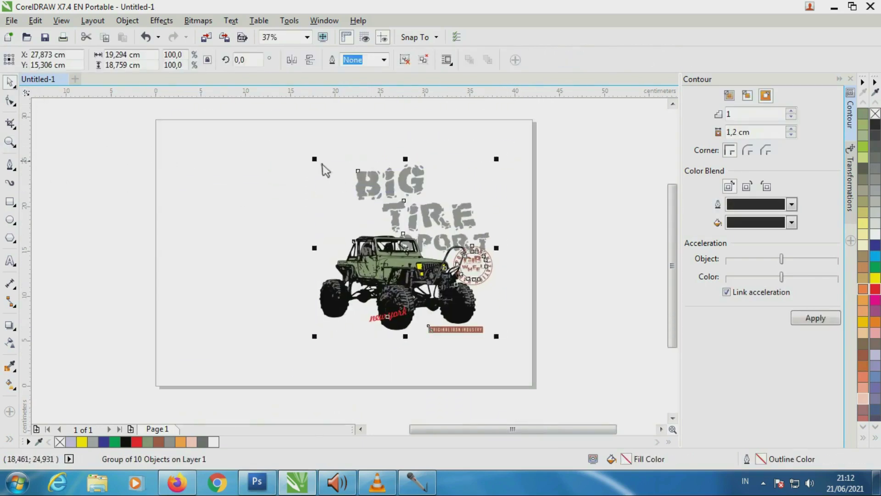
{"action": "left_click_drag", "start_coordinate": [316, 158], "coordinate": [334, 178]}
{"action": "left_click", "coordinate": [71, 188]}
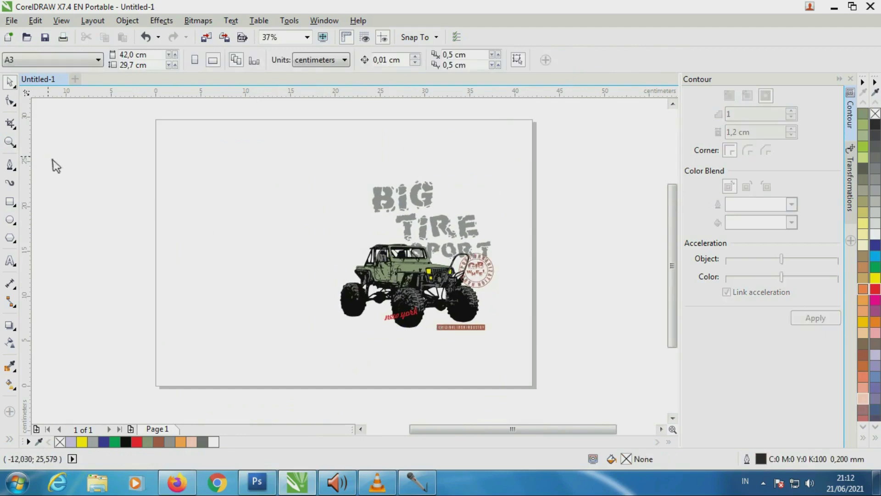
- Import the mobil 1 olah photo, move it right of the page, then delete it
{"action": "key", "text": "ctrl+i"}
{"action": "left_click", "coordinate": [295, 99]}
{"action": "left_click", "coordinate": [381, 327]}
{"action": "left_click", "coordinate": [156, 325]}
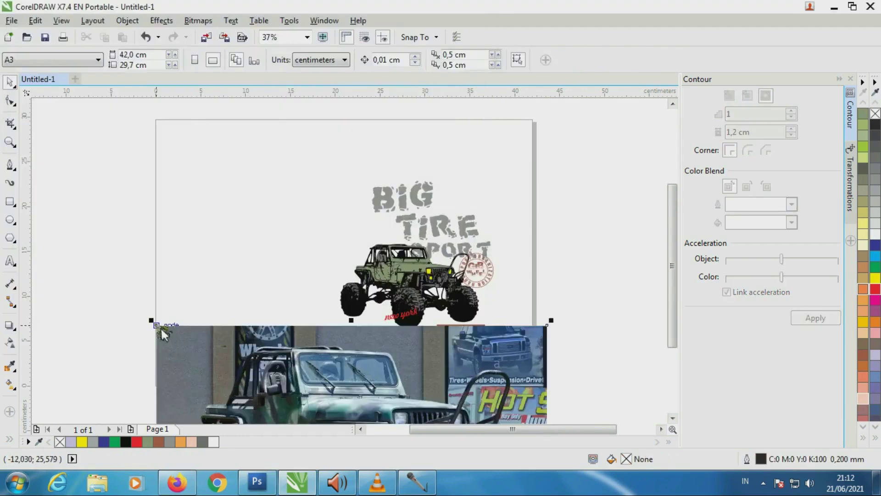
{"action": "key", "text": "z"}
{"action": "scroll", "coordinate": [334, 331], "scroll_direction": "down", "scroll_amount": 2}
{"action": "scroll", "coordinate": [335, 331], "scroll_direction": "down", "scroll_amount": 3}
{"action": "scroll", "coordinate": [524, 371], "scroll_direction": "up", "scroll_amount": 3}
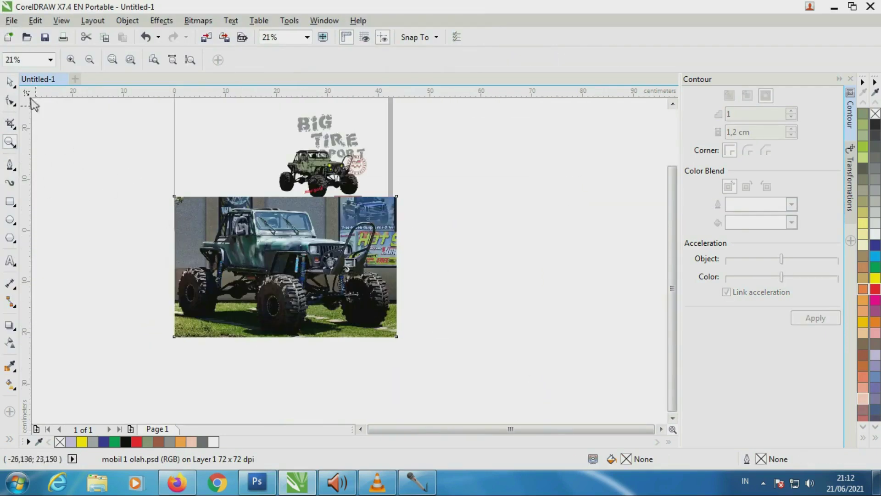
{"action": "key", "text": "space"}
{"action": "left_click", "coordinate": [476, 222]}
{"action": "left_click_drag", "start_coordinate": [288, 255], "coordinate": [538, 242]}
{"action": "key", "text": "Delete"}
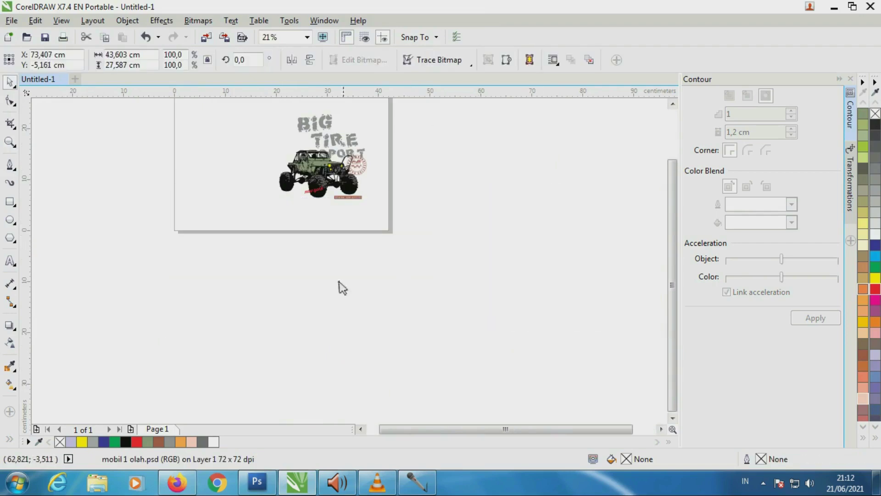
- Import the edited truck photo, shrink it beside the page, then delete it
{"action": "key", "text": "ctrl+i"}
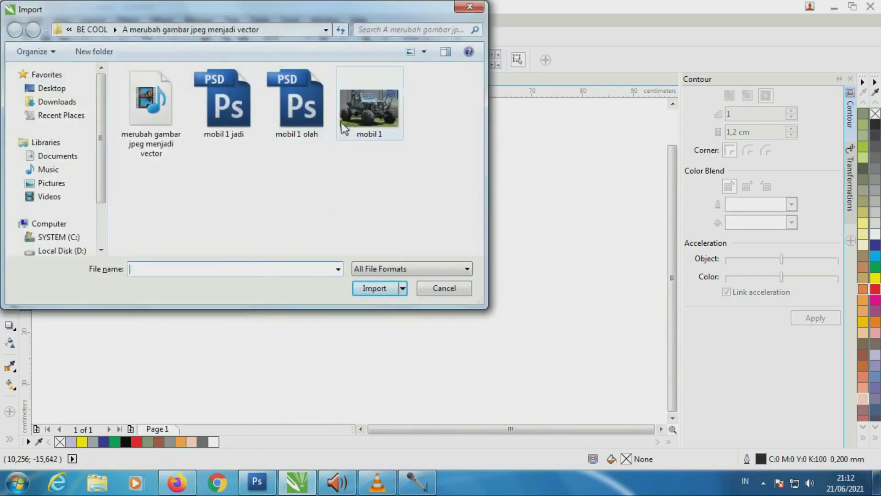
{"action": "left_click", "coordinate": [312, 121]}
{"action": "left_click", "coordinate": [375, 287]}
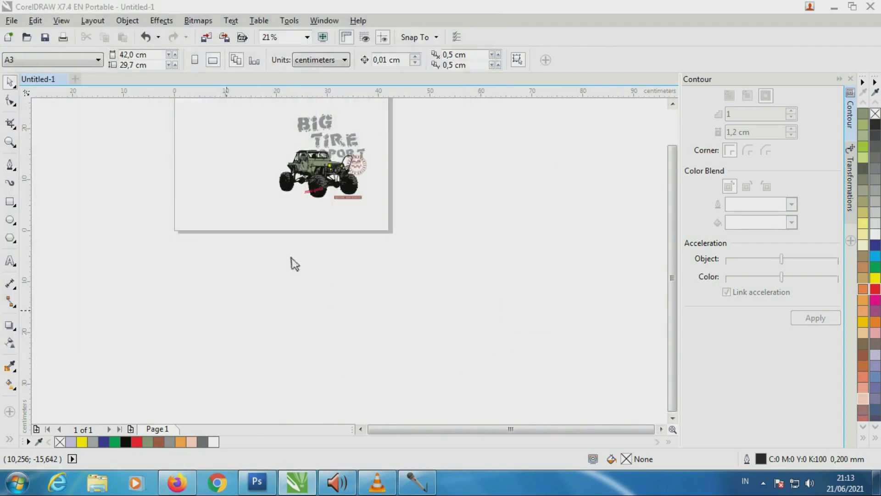
{"action": "left_click", "coordinate": [239, 227]}
{"action": "left_click_drag", "start_coordinate": [168, 282], "coordinate": [131, 263]}
{"action": "mouse_move", "coordinate": [298, 349]}
{"action": "left_mouse_down"}
{"action": "mouse_move", "coordinate": [173, 264]}
{"action": "mouse_move", "coordinate": [231, 181]}
{"action": "left_mouse_up"}
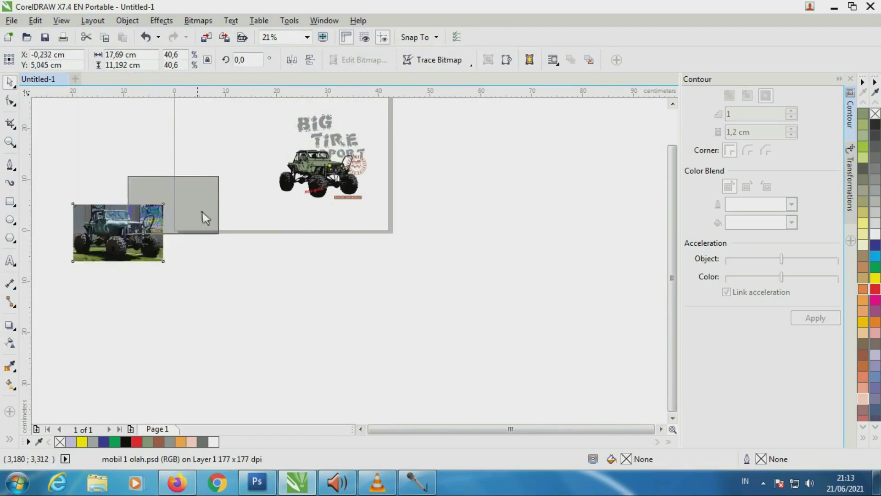
{"action": "key", "text": "Delete"}
- In Photoshop, close the black-and-white jeep document and select the mobil olah truck layer
{"action": "left_click", "coordinate": [257, 482]}
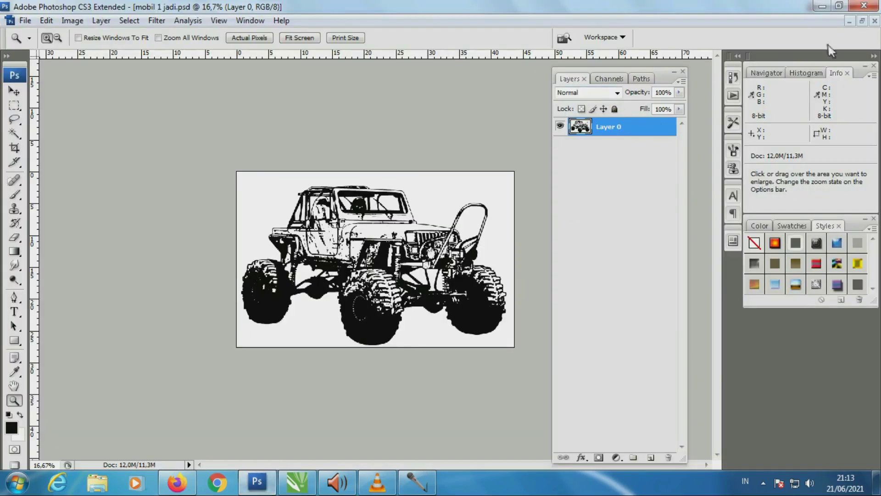
{"action": "left_click", "coordinate": [874, 21]}
{"action": "left_click", "coordinate": [628, 146]}
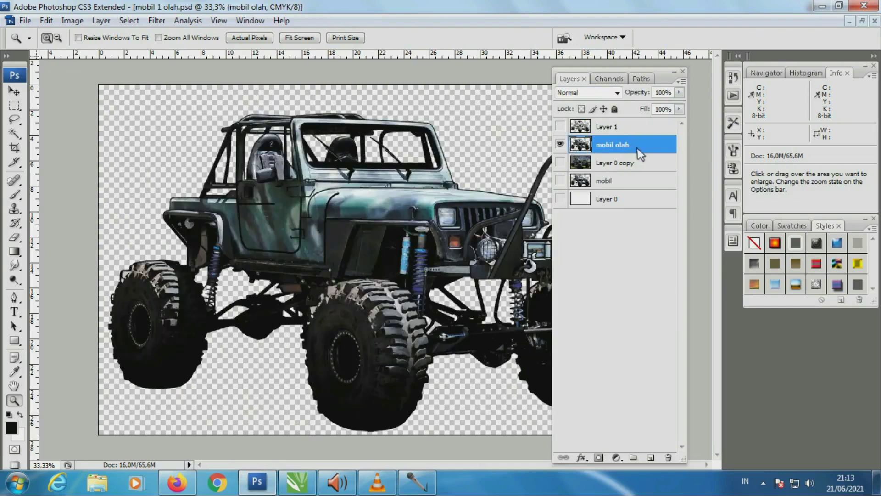
- Import mobil 1 olah into CorelDRAW and place it scaled down on the page's left
{"action": "left_click", "coordinate": [298, 481]}
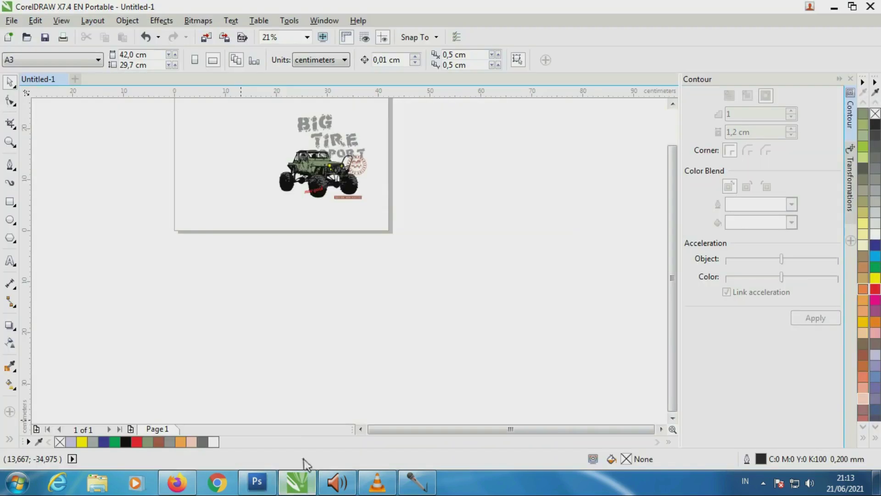
{"action": "key", "text": "ctrl+i"}
{"action": "double_click", "coordinate": [301, 111]}
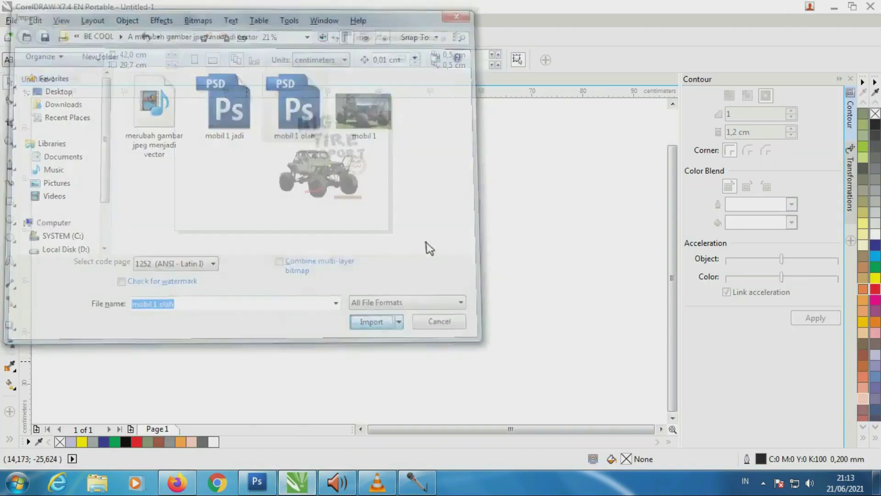
{"action": "left_click", "coordinate": [418, 237]}
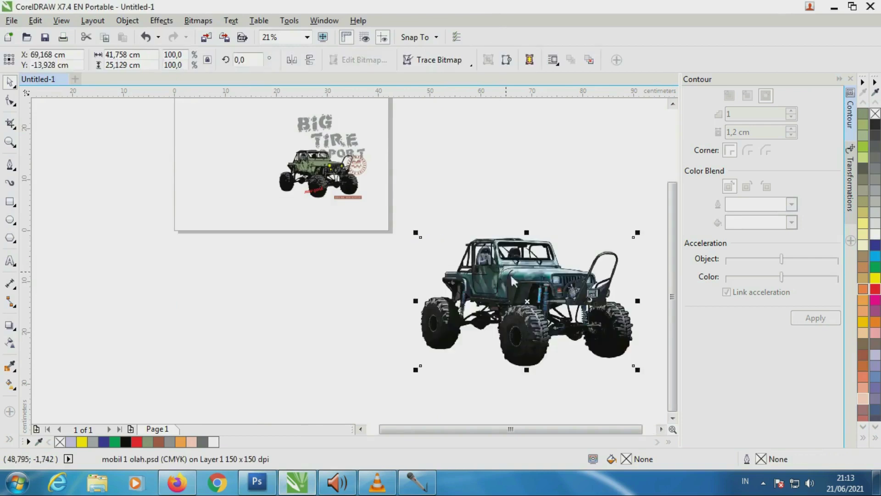
{"action": "left_click_drag", "start_coordinate": [514, 279], "coordinate": [281, 250]}
{"action": "left_click_drag", "start_coordinate": [402, 346], "coordinate": [254, 248]}
{"action": "left_click_drag", "start_coordinate": [252, 199], "coordinate": [252, 130]}
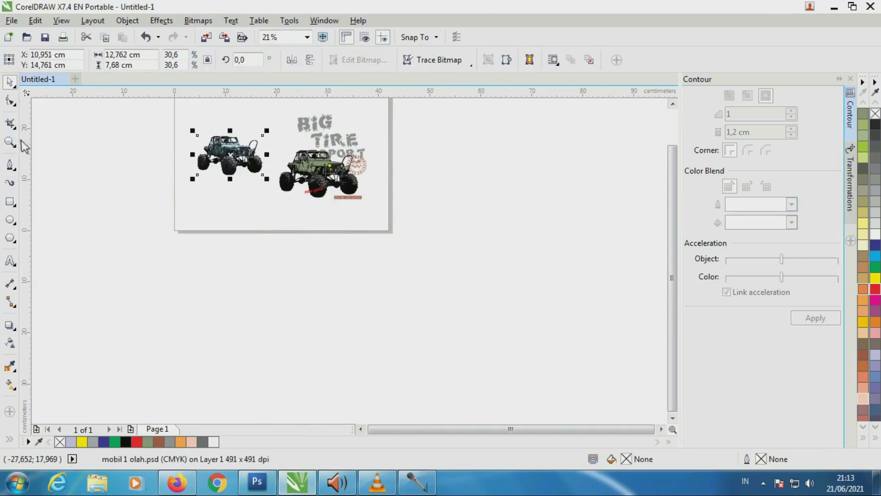
- Zoom in and enlarge the colour truck photo to match the green jeep artwork
{"action": "left_click", "coordinate": [10, 141]}
{"action": "scroll", "coordinate": [165, 151], "scroll_direction": "up", "scroll_amount": 2}
{"action": "scroll", "coordinate": [90, 146], "scroll_direction": "up", "scroll_amount": 1}
{"action": "key", "text": "space"}
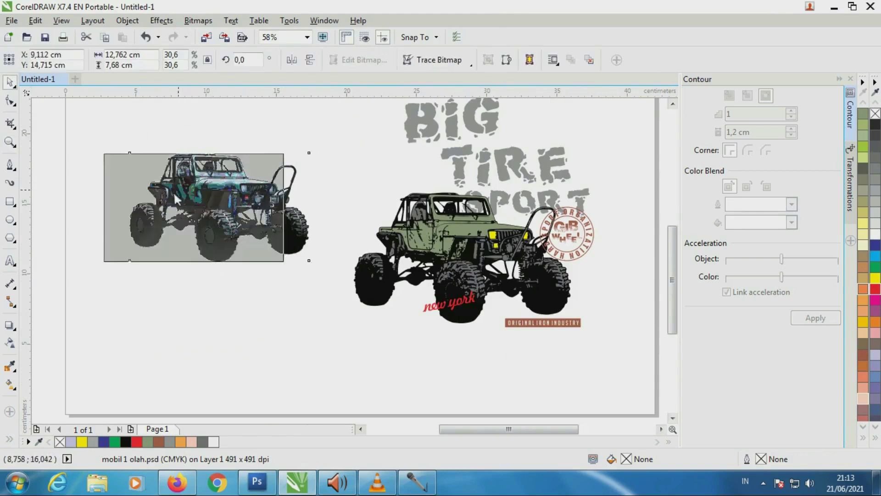
{"action": "left_click_drag", "start_coordinate": [130, 261], "coordinate": [94, 281]}
{"action": "left_click", "coordinate": [441, 235]}
{"action": "left_click", "coordinate": [268, 212]}
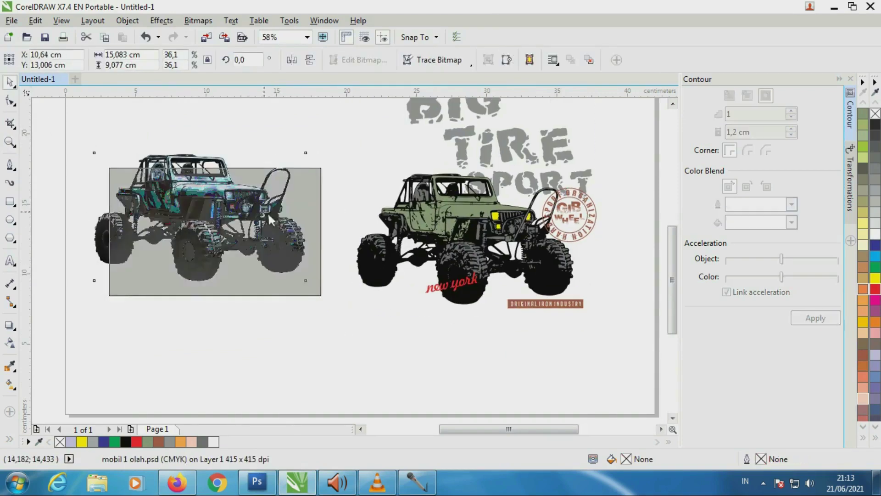
- Fit the page in view, nudge the truck photo left and up, then view the Shutterstock portfolio
{"action": "key", "text": "z"}
{"action": "scroll", "coordinate": [275, 198], "scroll_direction": "down", "scroll_amount": 3}
{"action": "scroll", "coordinate": [354, 223], "scroll_direction": "down", "scroll_amount": 2}
{"action": "key", "text": "shift+F4"}
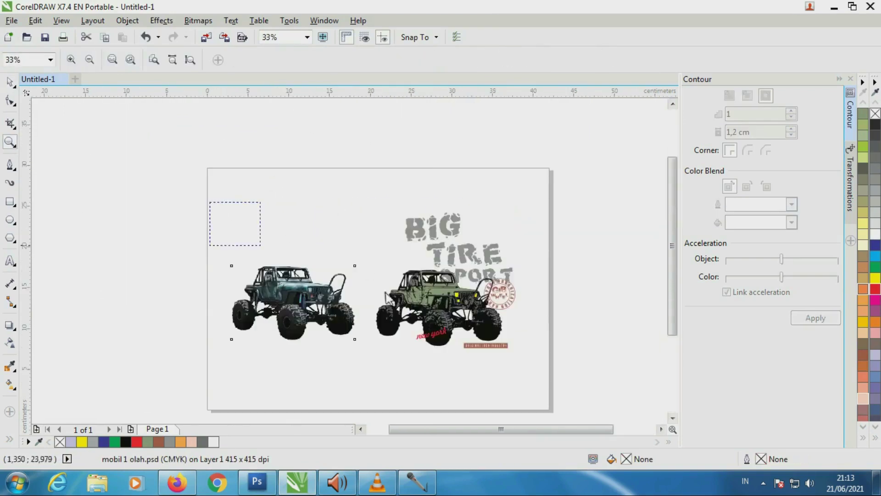
{"action": "left_click", "coordinate": [10, 81]}
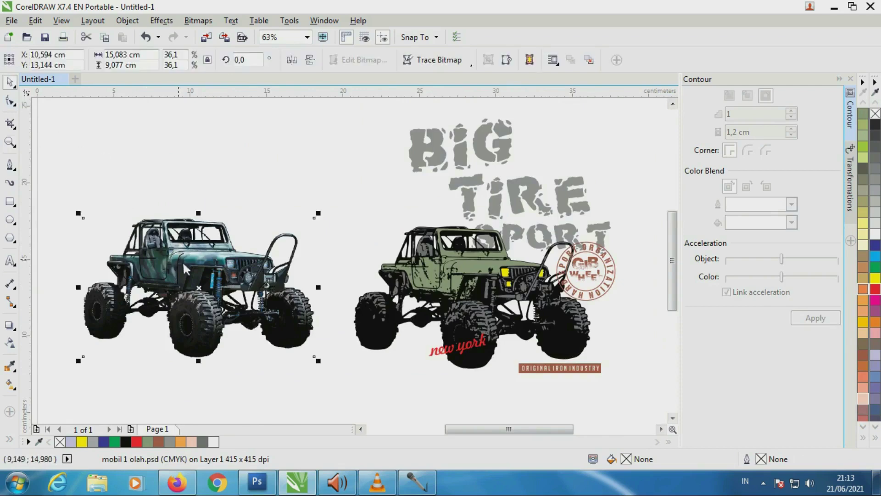
{"action": "left_click_drag", "start_coordinate": [183, 261], "coordinate": [171, 258]}
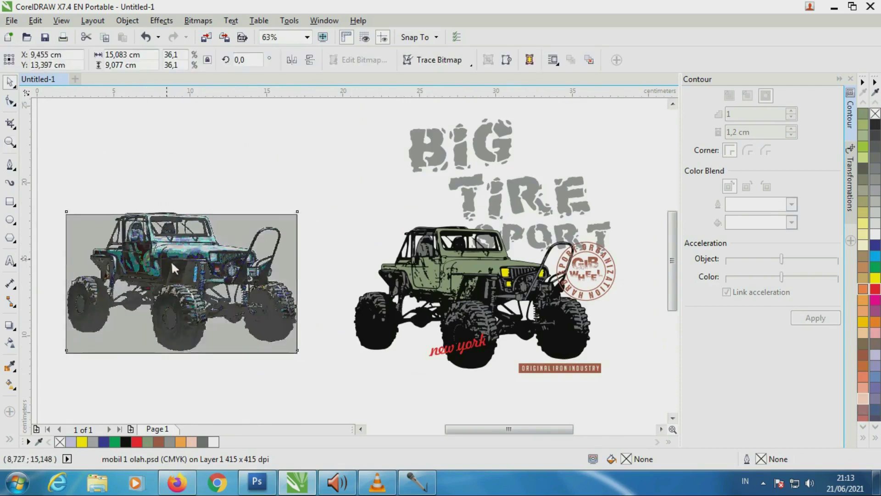
{"action": "left_click", "coordinate": [248, 201]}
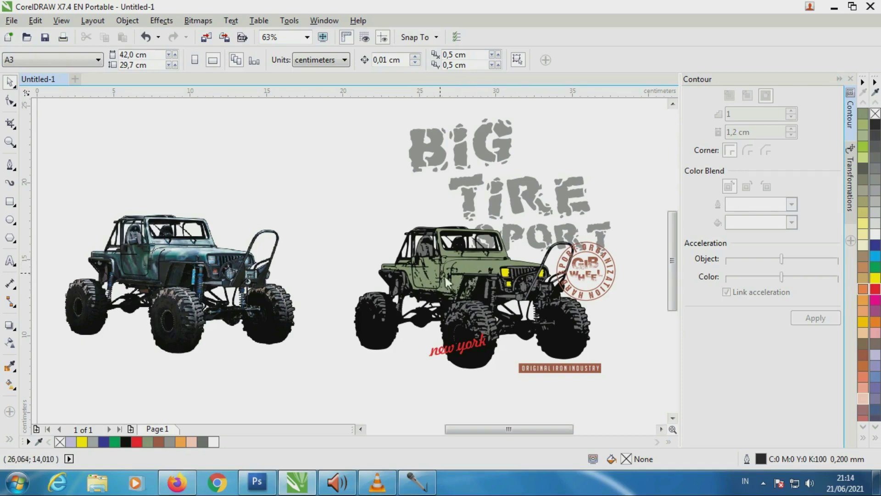
{"action": "left_click", "coordinate": [180, 490]}
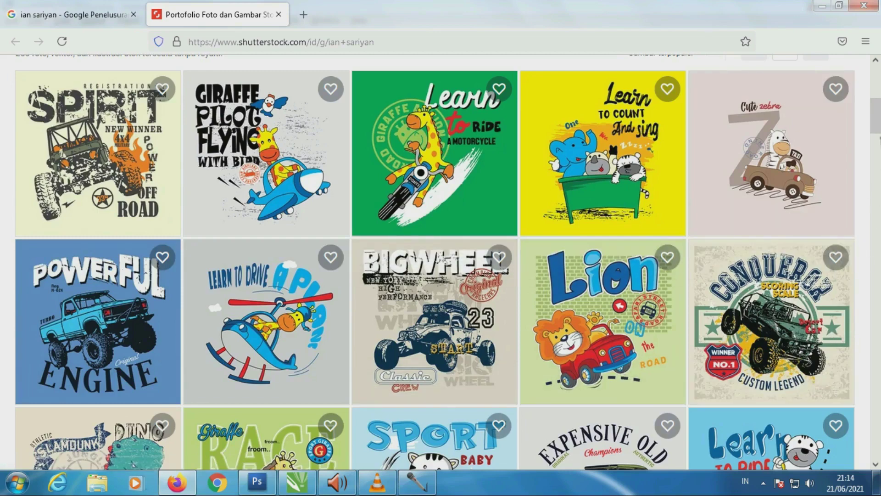
{"action": "left_click_drag", "start_coordinate": [879, 134], "coordinate": [879, 166]}
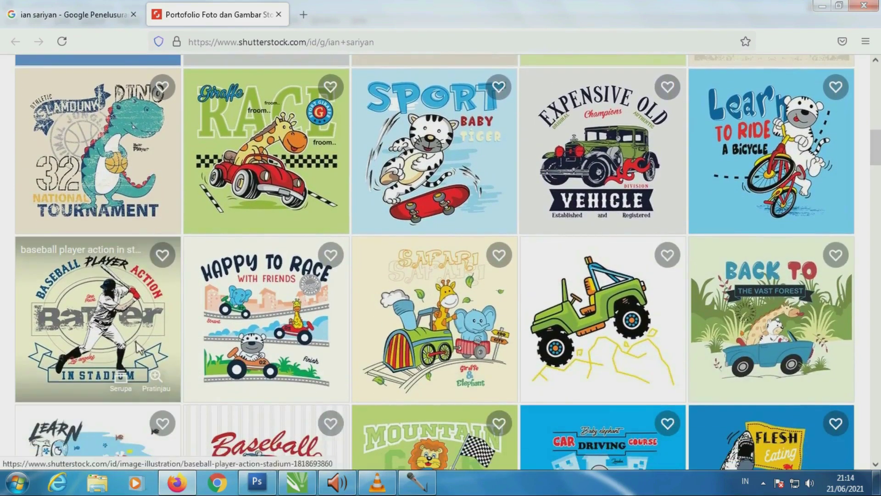
{"action": "left_click_drag", "start_coordinate": [877, 165], "coordinate": [877, 190]}
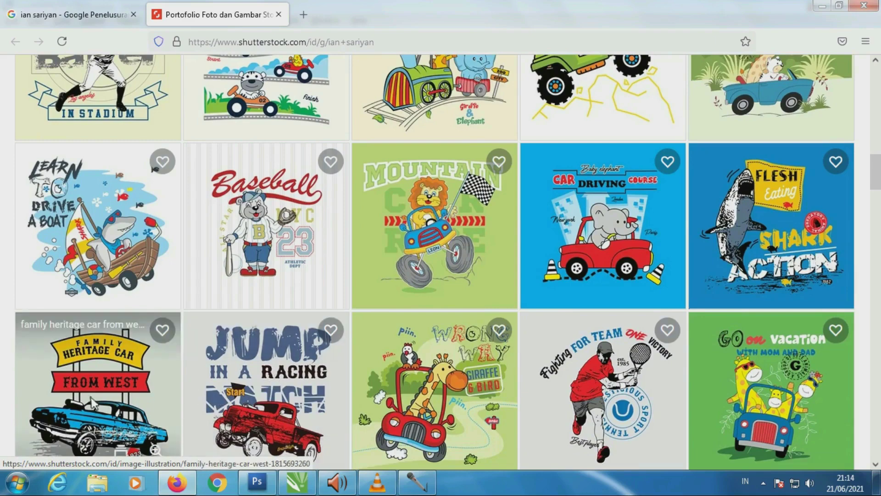
{"action": "left_click_drag", "start_coordinate": [877, 172], "coordinate": [877, 224]}
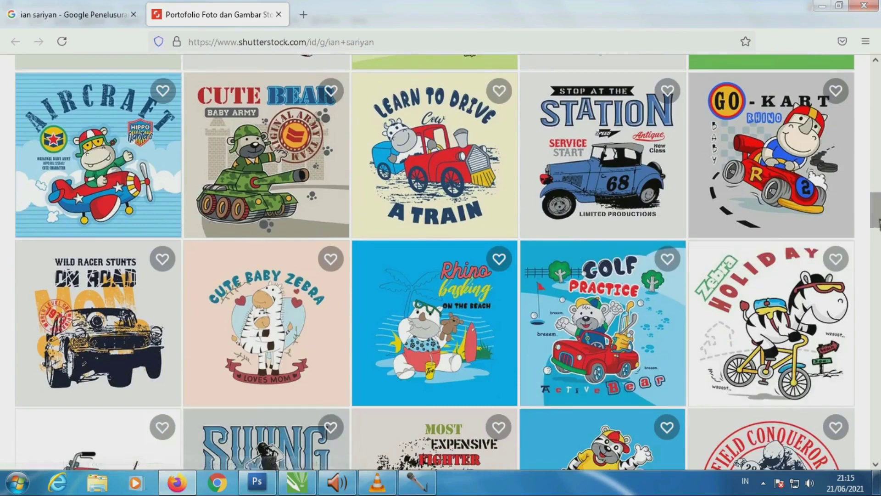
{"action": "left_click_drag", "start_coordinate": [877, 223], "coordinate": [879, 251]}
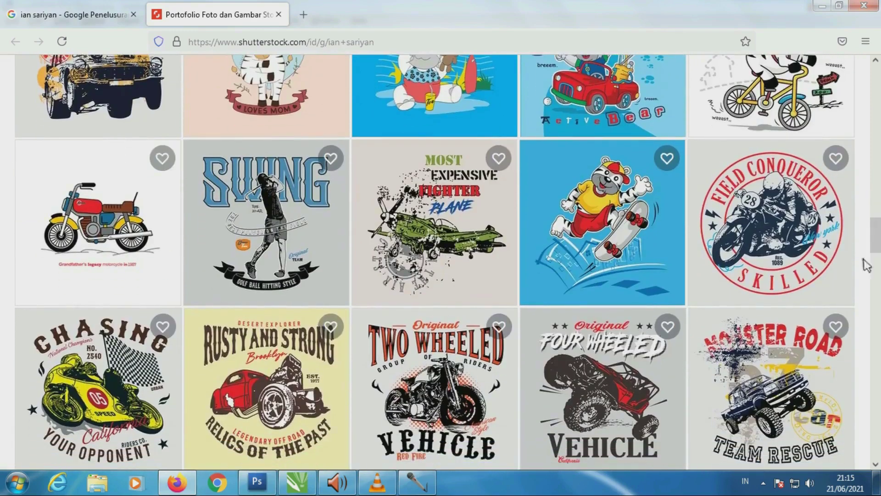
{"action": "left_click", "coordinate": [297, 482]}
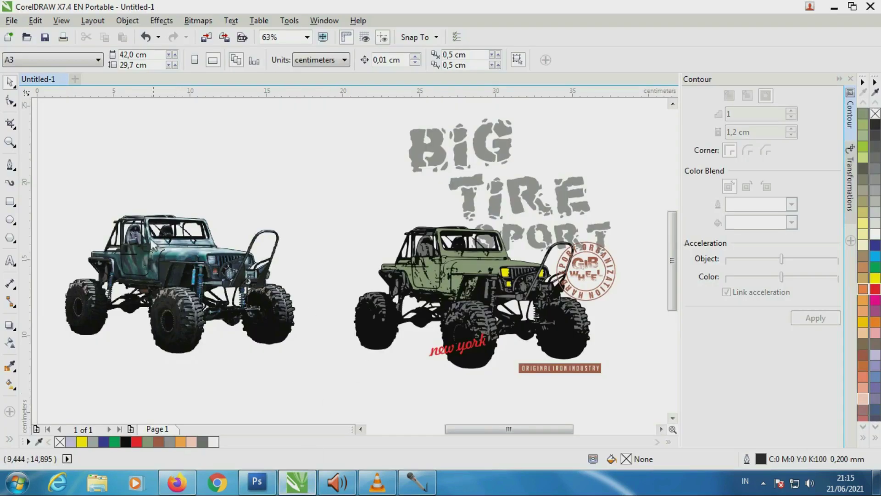